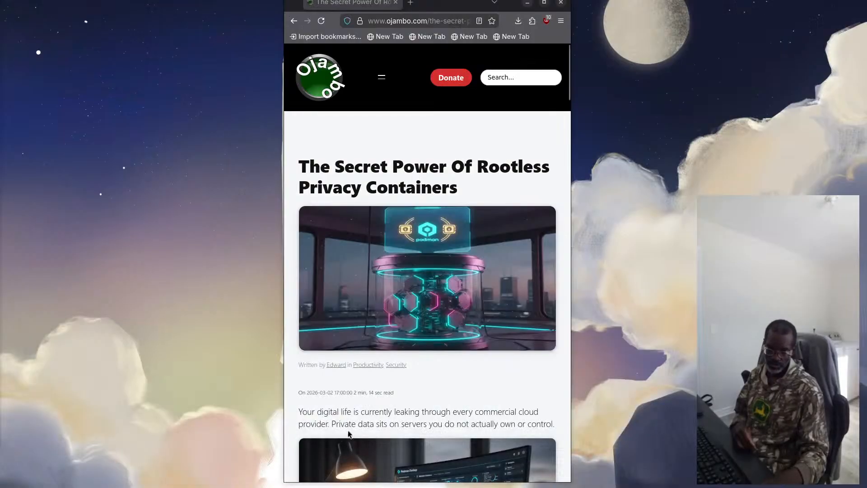
Read through the rootless privacy containers article, from its introduction to the Self Hosted Privacy Tools Comparison table and the Master The Professional Stack section
scroll(328, 399, down, 5)
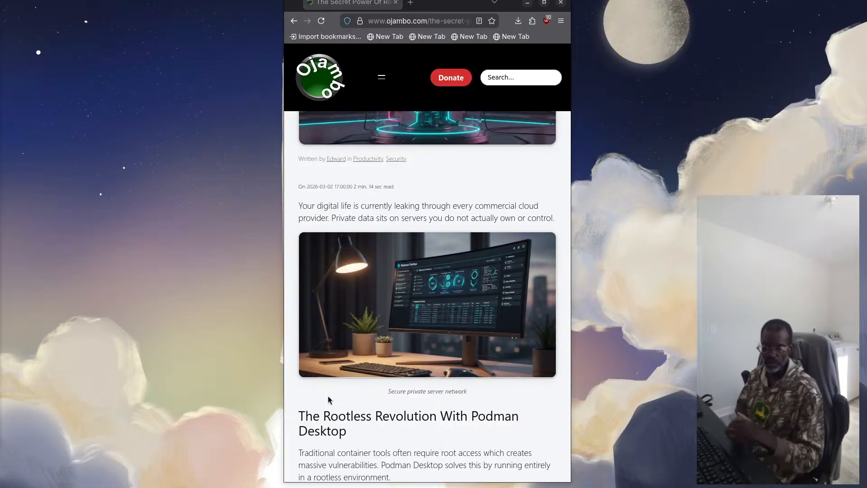
scroll(328, 400, down, 3)
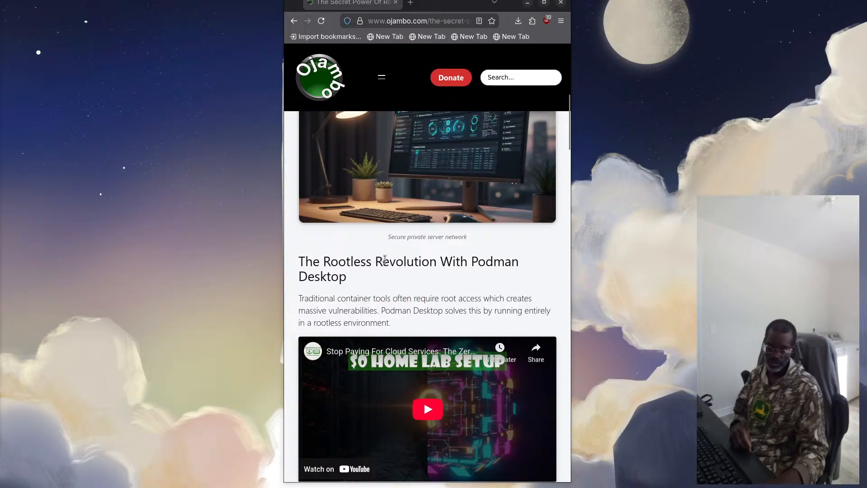
scroll(385, 263, down, 3)
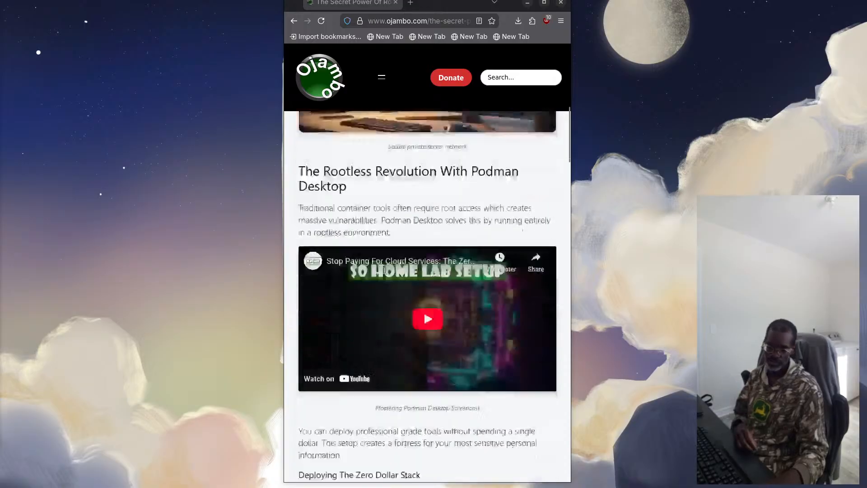
scroll(385, 270, down, 5)
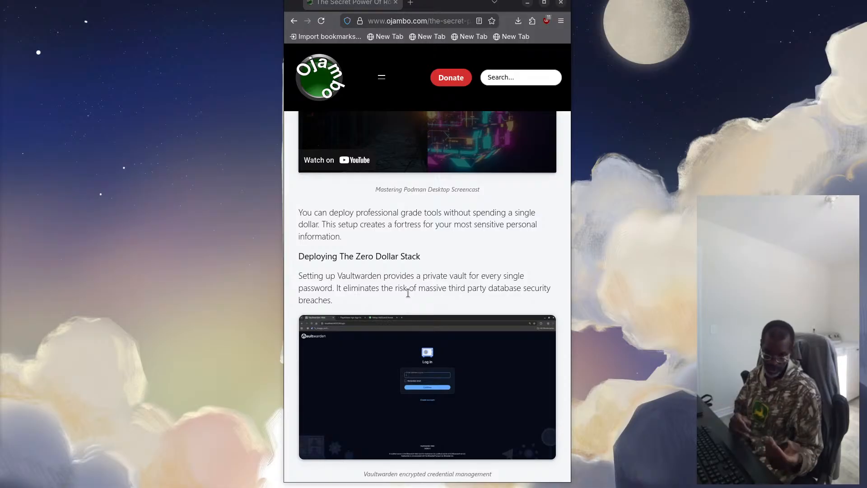
scroll(395, 239, down, 5)
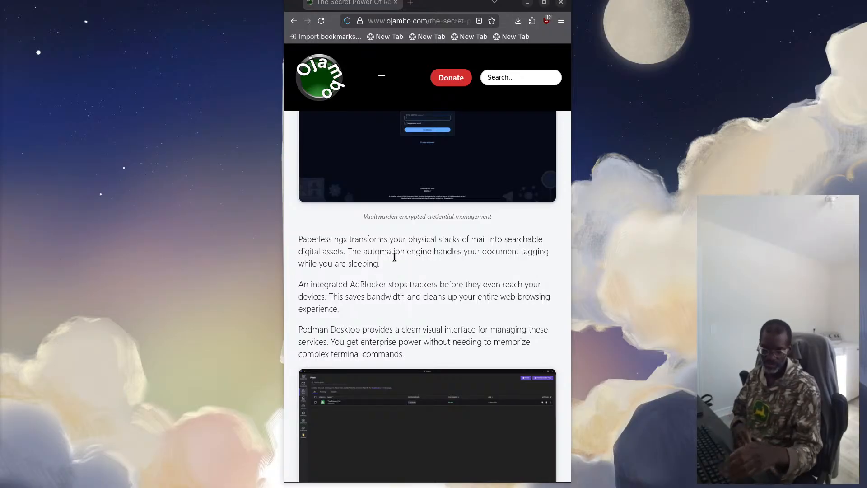
scroll(394, 257, down, 5)
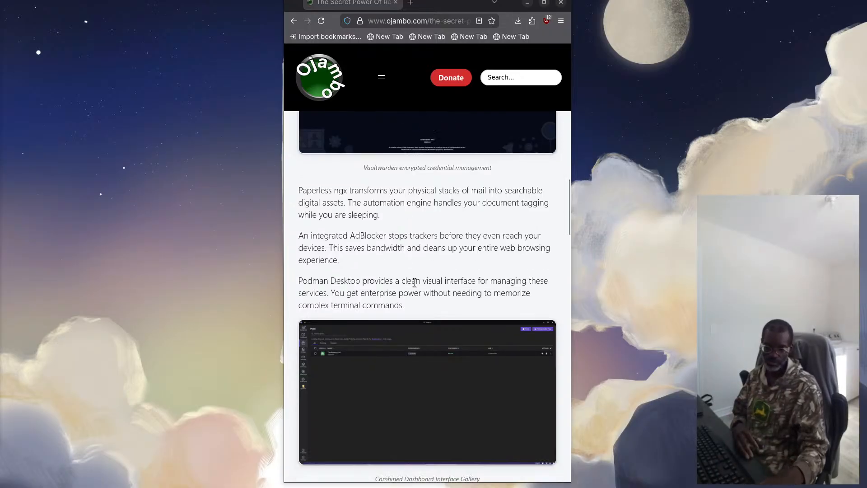
scroll(416, 283, down, 2)
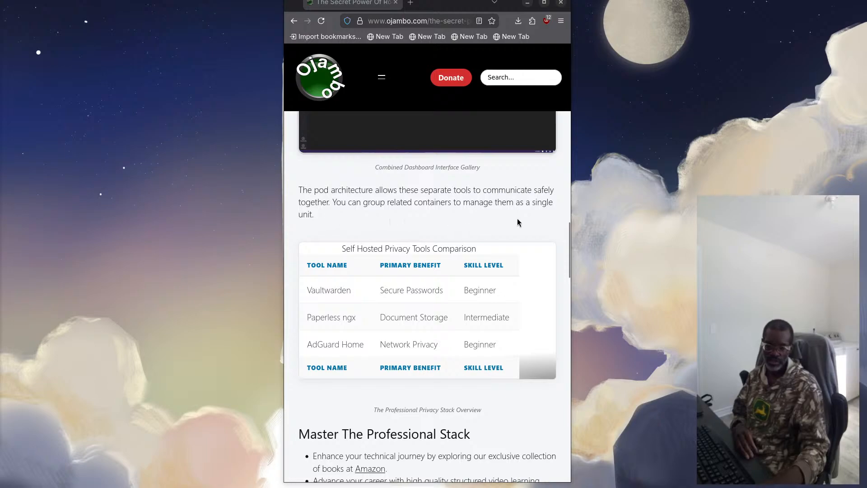
scroll(393, 282, down, 2)
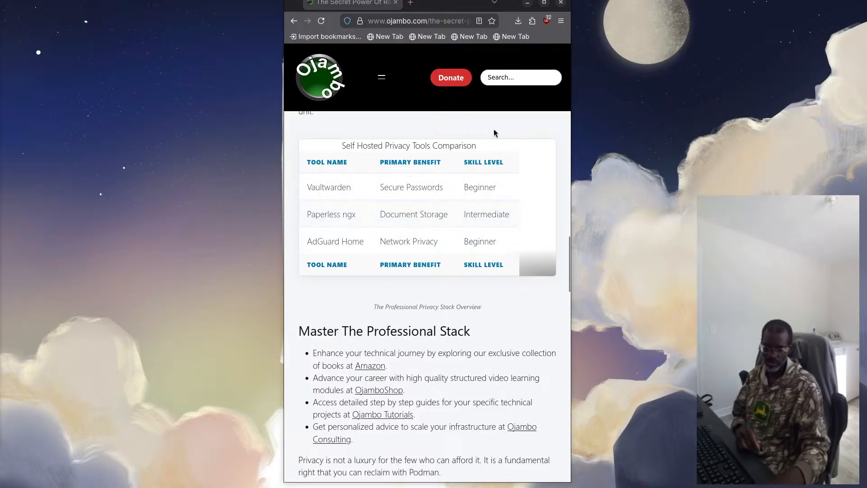
Open the Ojambo home page in a new tab and search the site for "vaultarden"
middle_click(325, 84)
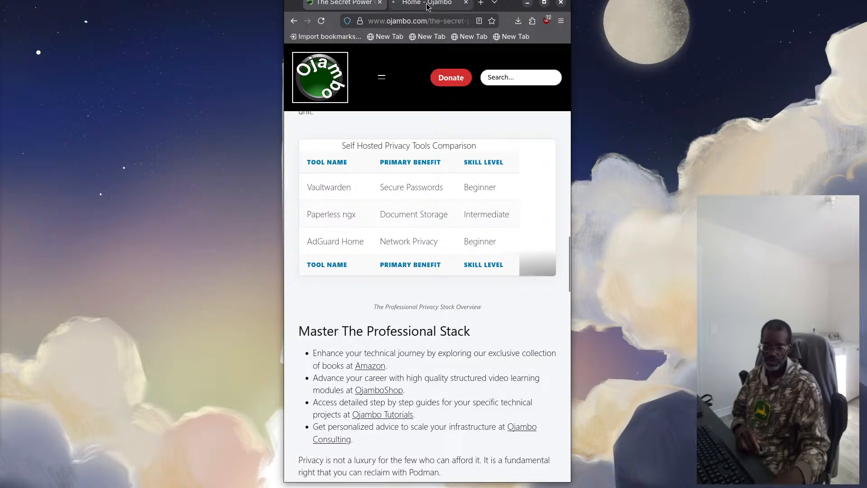
click(427, 5)
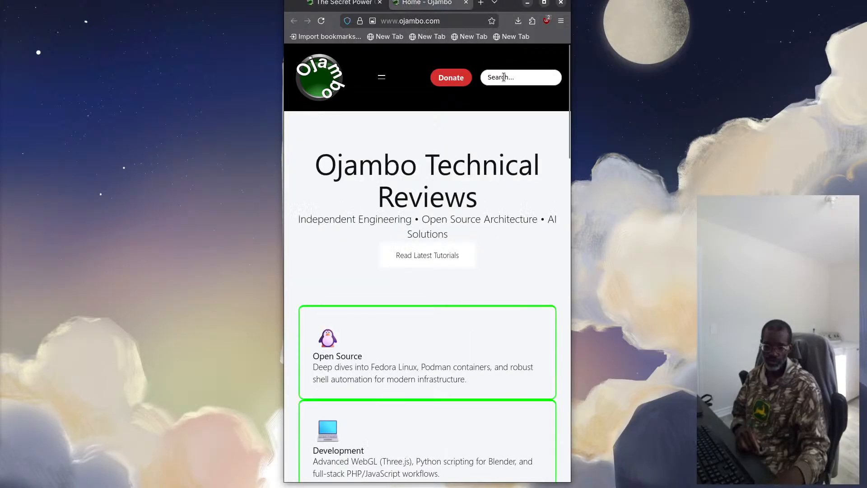
text(va)
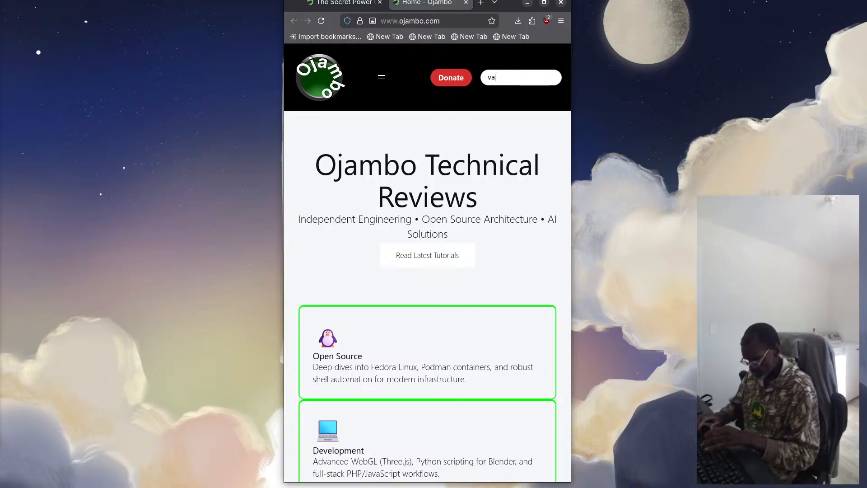
text(ulta)
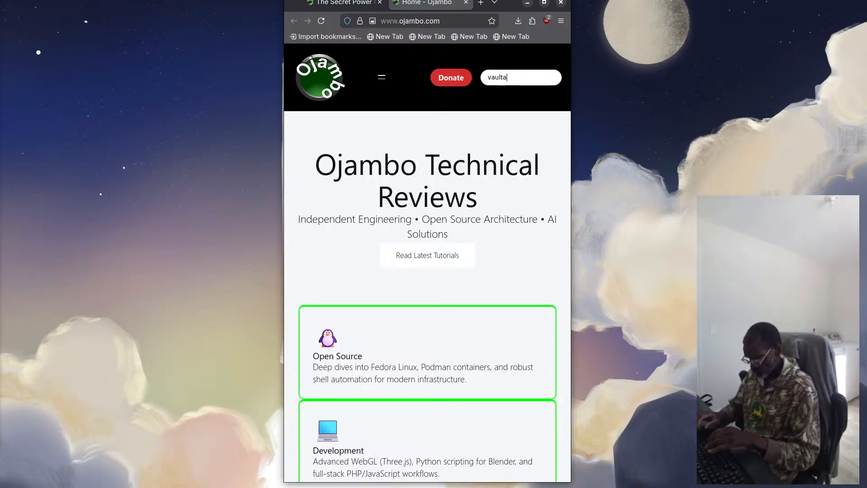
text(rden)
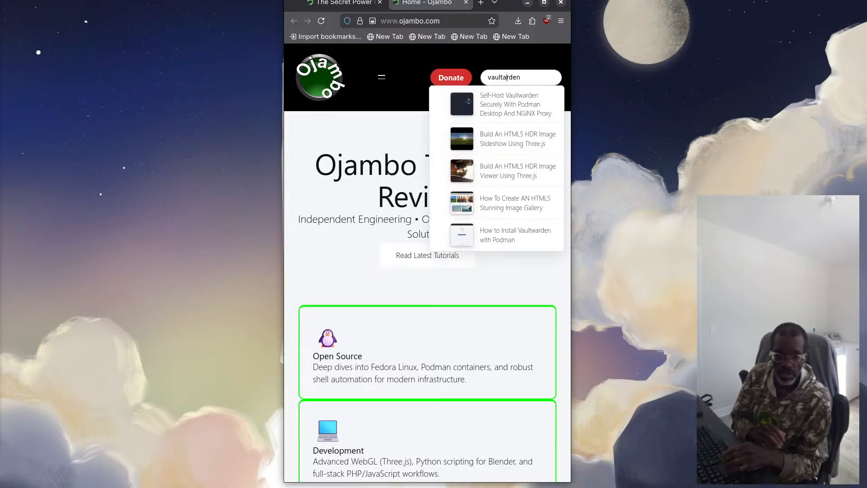
Open the article on self-hosting Vaultwarden with Podman Desktop and NGINX Proxy, and look through its setup instructions and screenshots
click(514, 106)
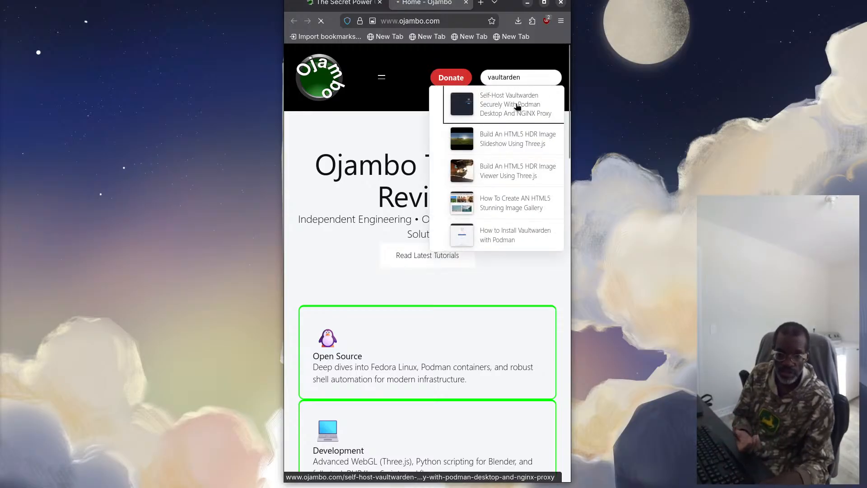
scroll(492, 244, down, 15)
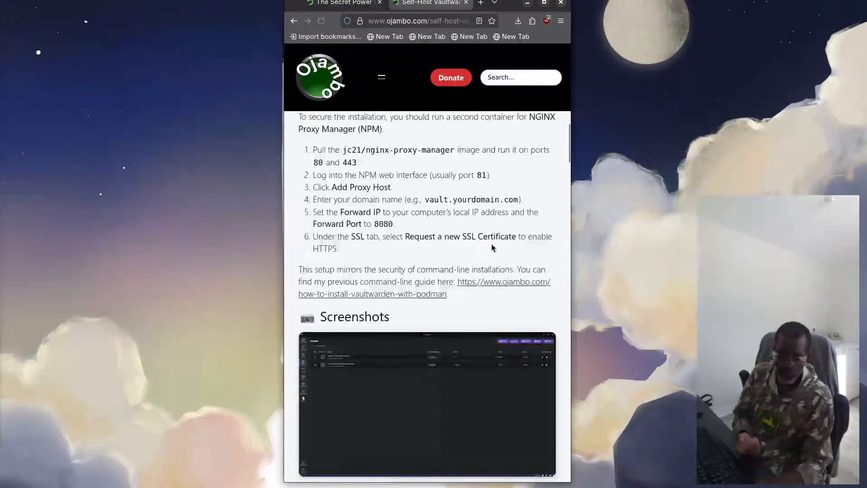
scroll(473, 240, down, 20)
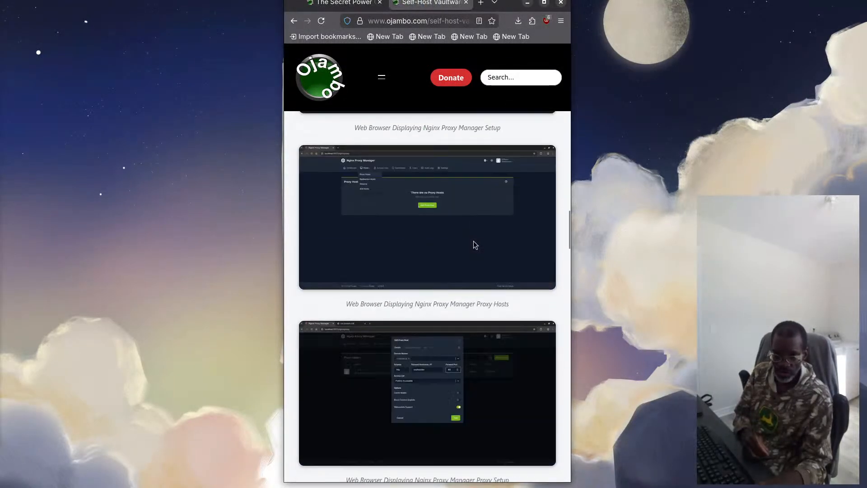
scroll(474, 245, down, 10)
scroll(474, 244, up, 10)
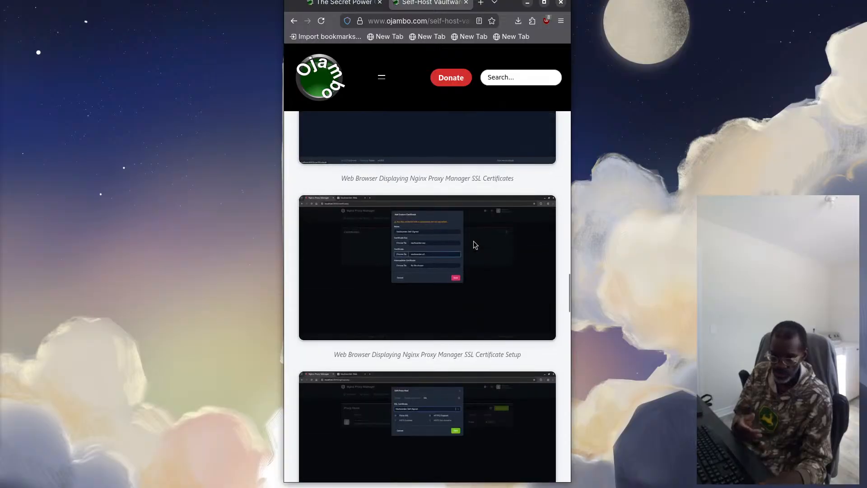
scroll(475, 244, up, 4)
Search the site for "paperless-ngx"
click(506, 77)
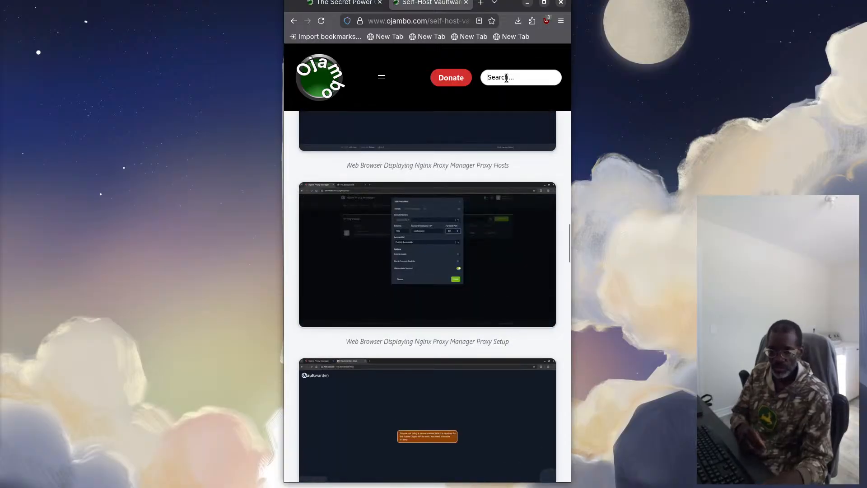
text(pp)
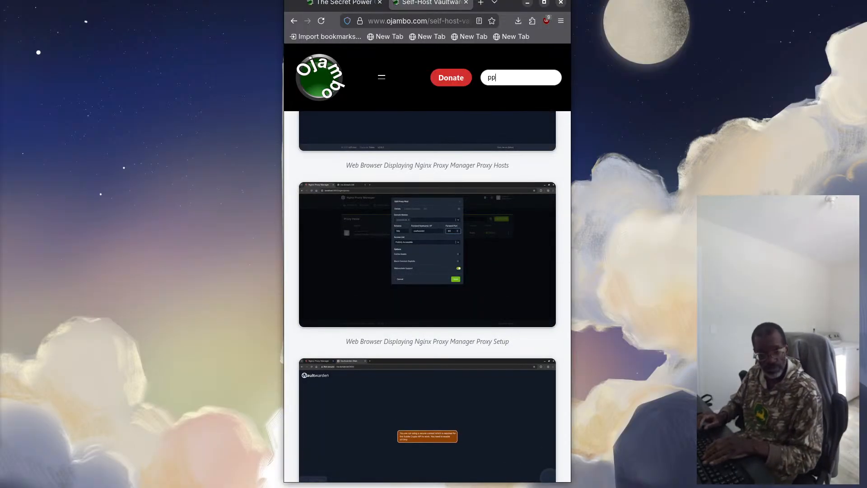
key(BackSpace)
text(aper)
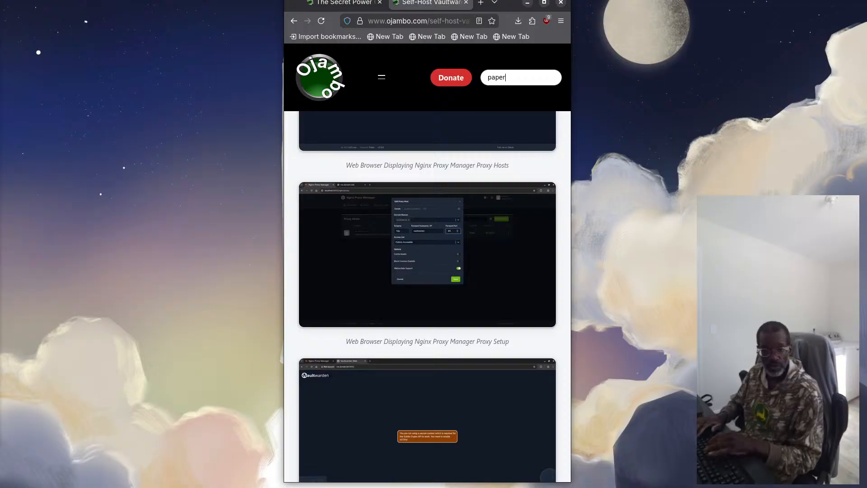
text(less)
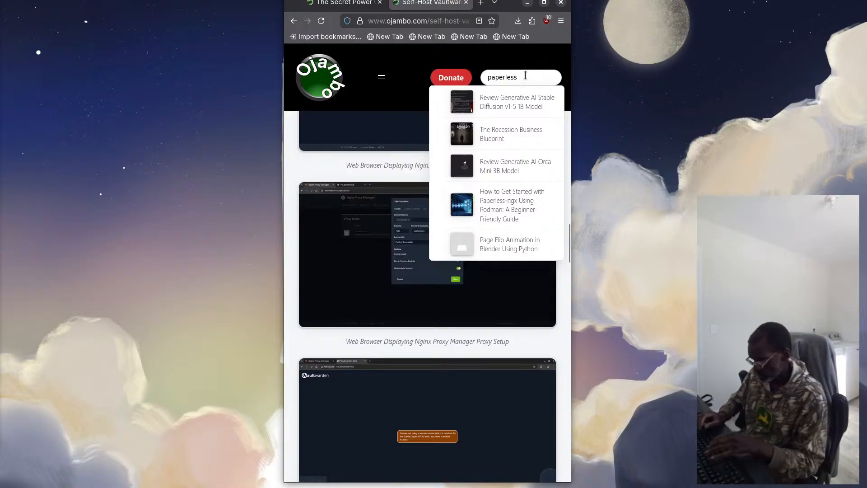
text(-ngx)
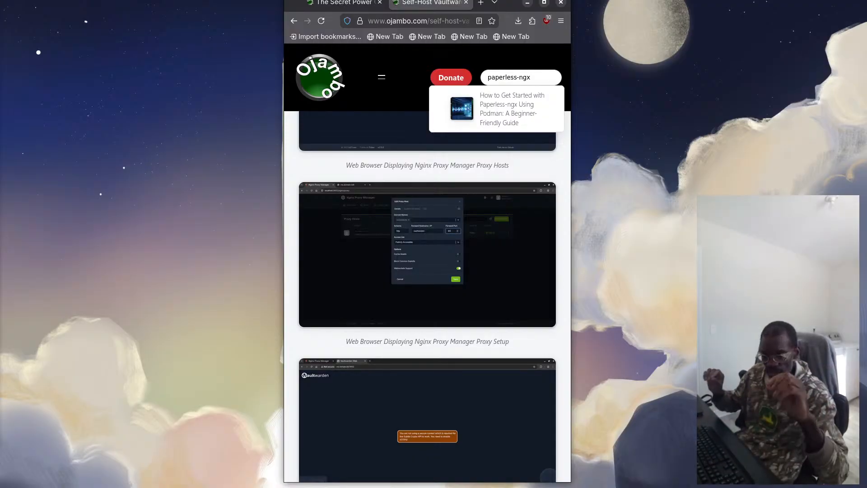
Open the beginner-friendly Paperless-ngx guide using Podman, and review its installation steps and screenshots before returning to the article's beginning
click(474, 103)
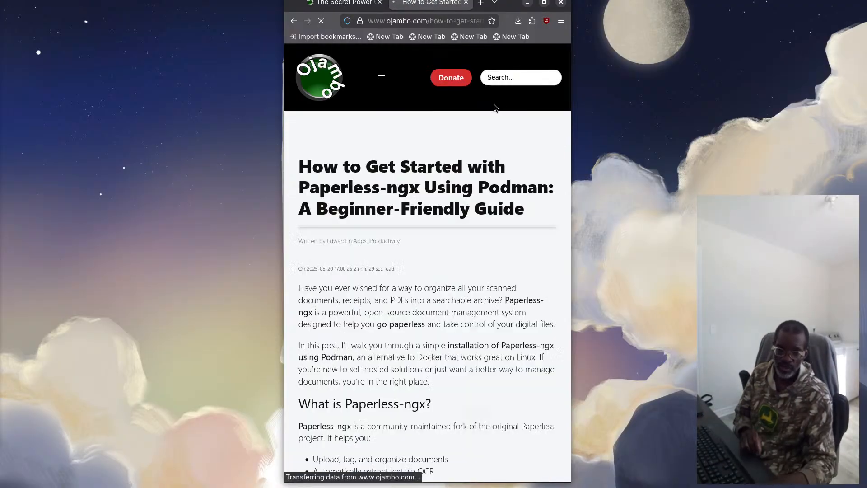
scroll(426, 197, down, 10)
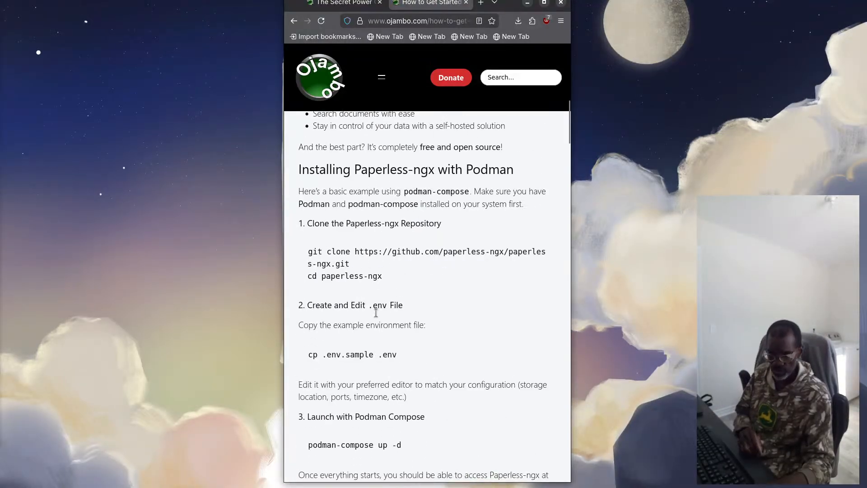
scroll(375, 312, down, 6)
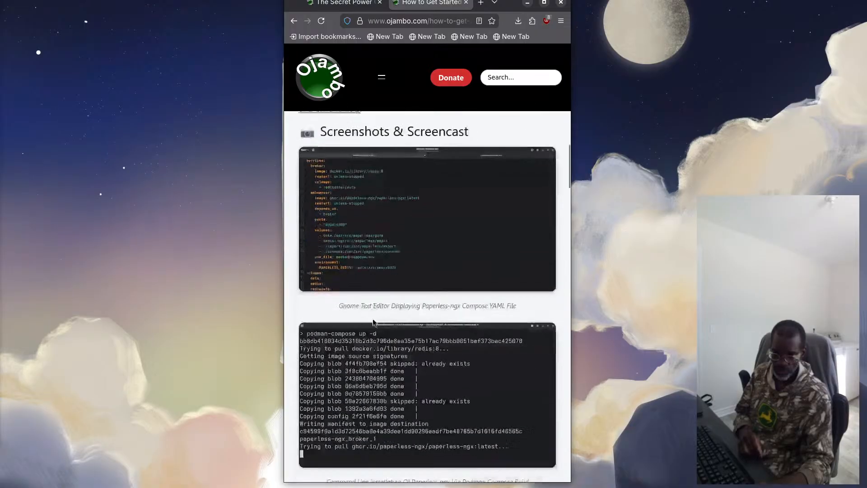
scroll(376, 318, down, 1)
scroll(376, 317, down, 2)
scroll(376, 318, up, 5)
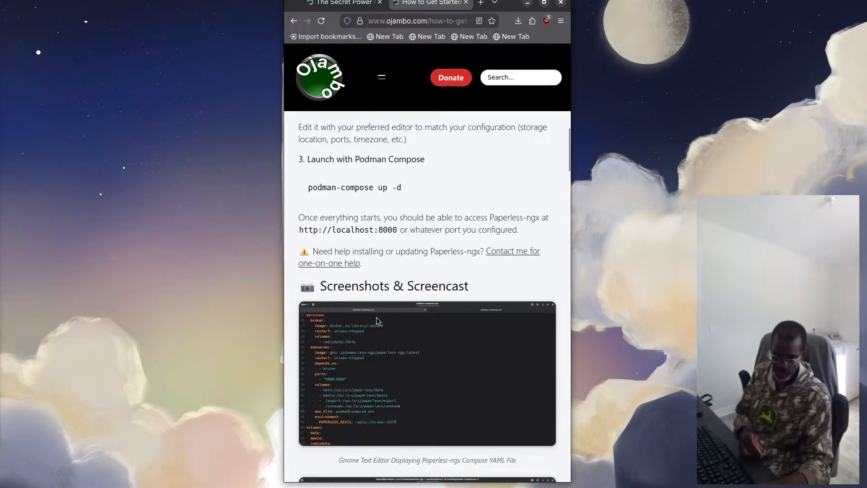
scroll(377, 319, up, 10)
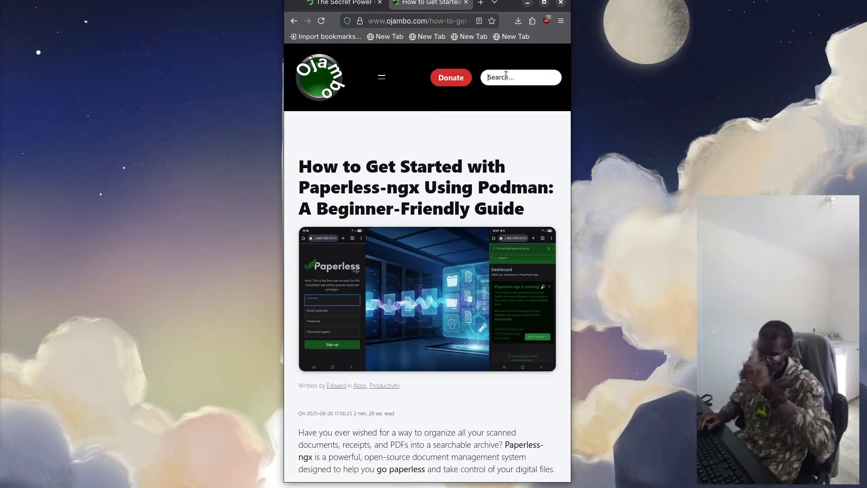
Search the site for "adguard"
click(506, 76)
text(ad)
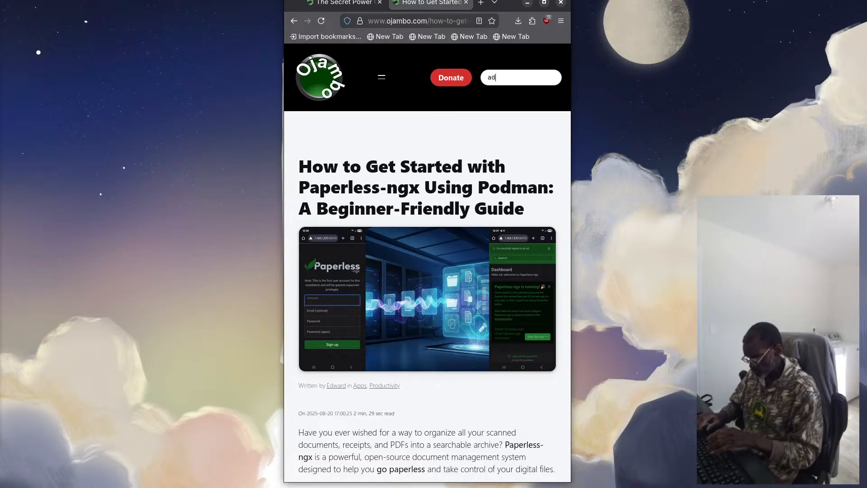
text(guard)
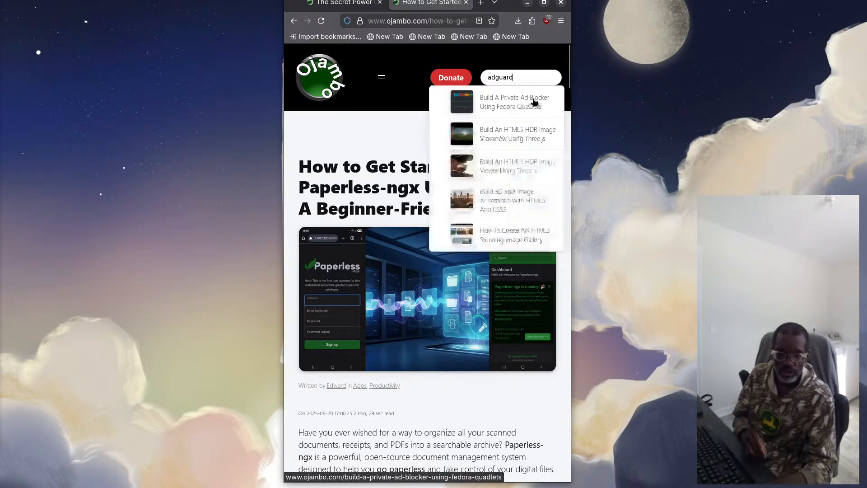
Open the Build A Private Ad Blocker Using Fedora Quadlets article, review its Quadlet configuration code and deployment sections, and return to its beginning
click(517, 108)
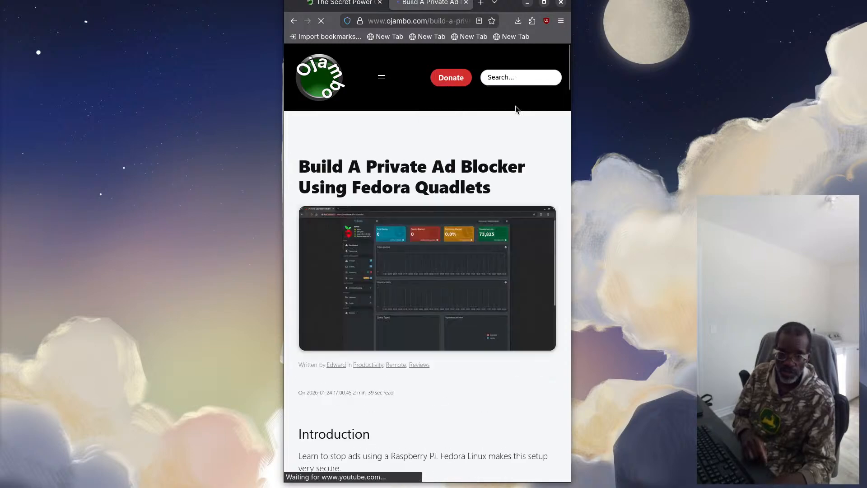
scroll(471, 246, down, 3)
scroll(471, 245, down, 3)
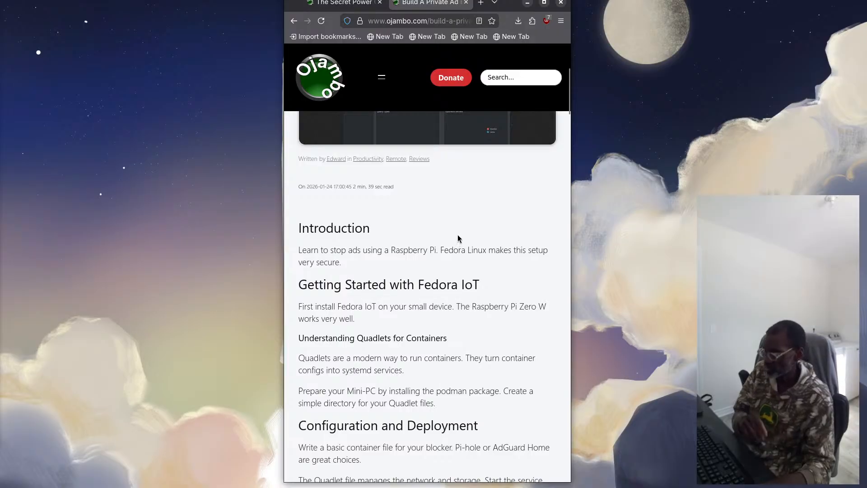
scroll(457, 240, down, 12)
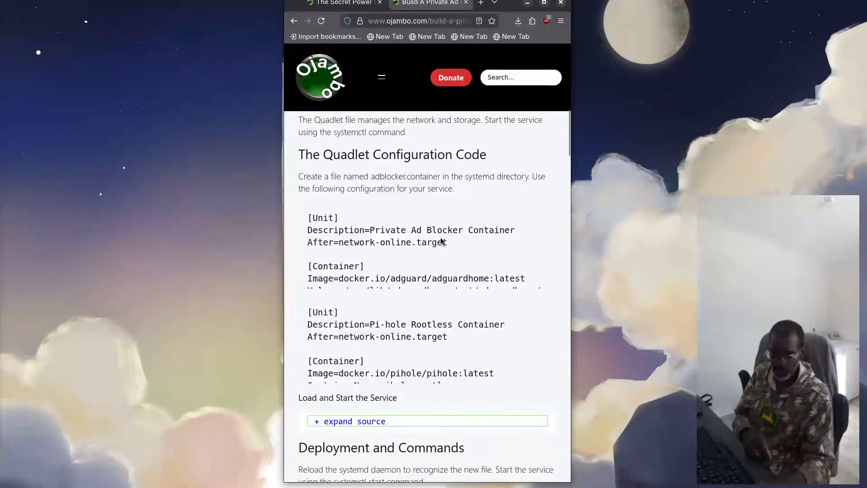
scroll(440, 237, down, 2)
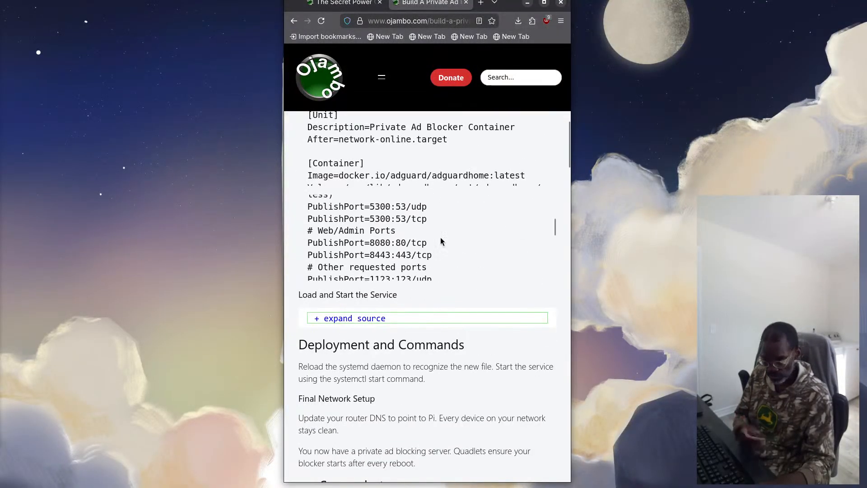
scroll(440, 238, up, 1)
scroll(436, 240, down, 1)
scroll(435, 240, up, 2)
scroll(435, 240, up, 14)
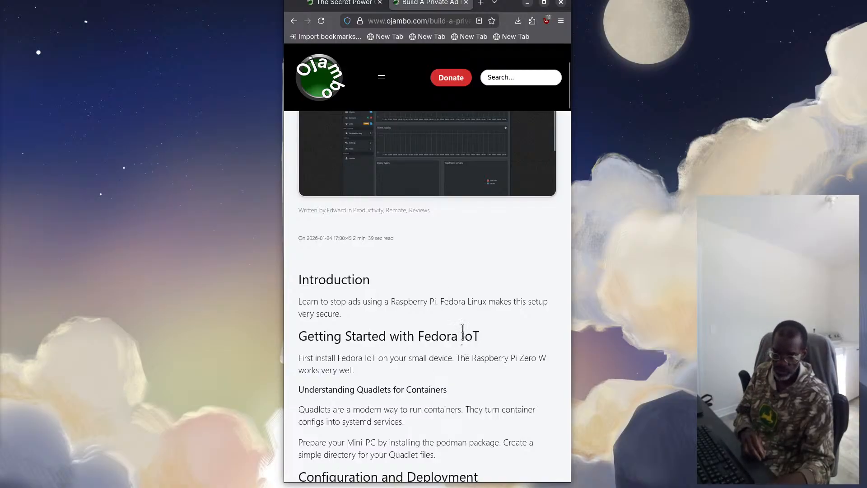
scroll(462, 332, up, 4)
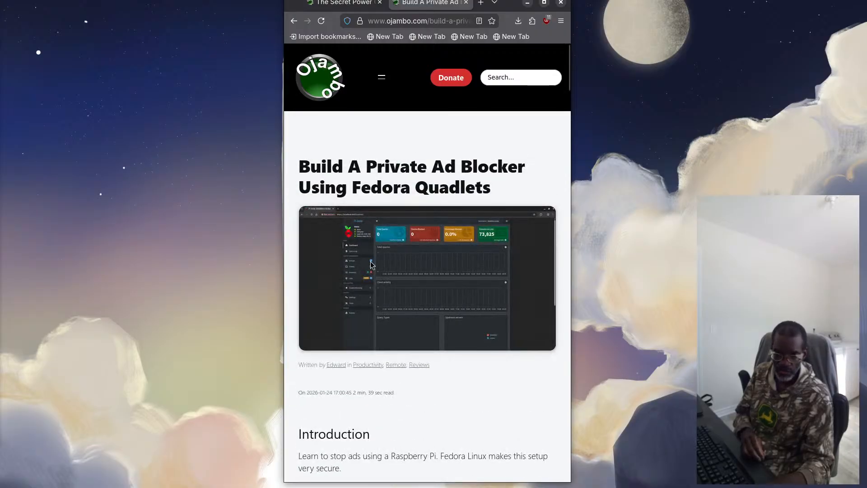
Review the ad blocker article's screenshots, YouTube screencast and recommended resources, and return to its beginning
scroll(364, 250, down, 15)
scroll(418, 314, down, 9)
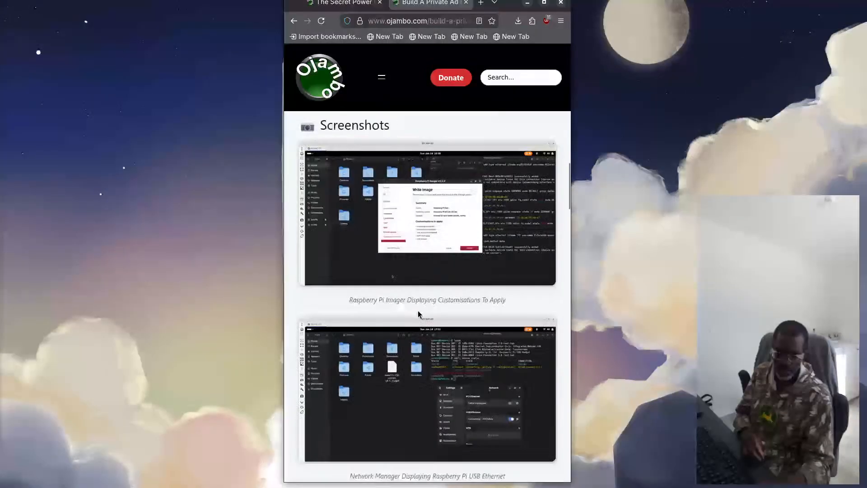
scroll(372, 270, down, 15)
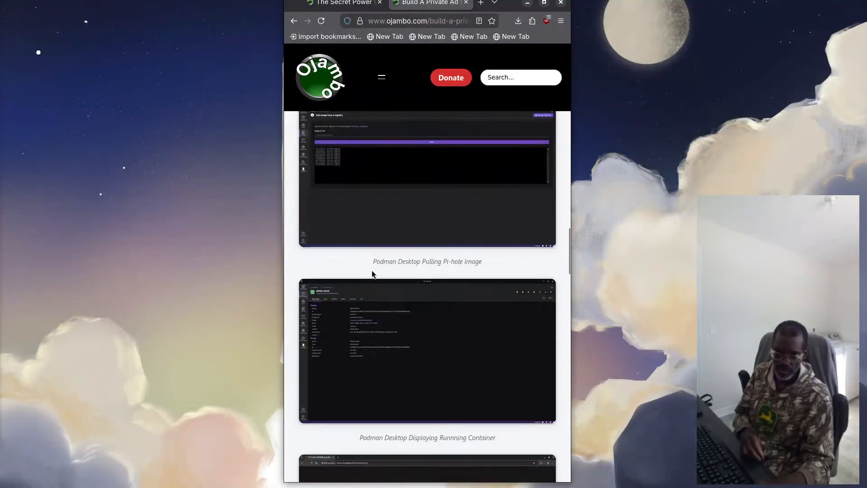
scroll(372, 274, down, 15)
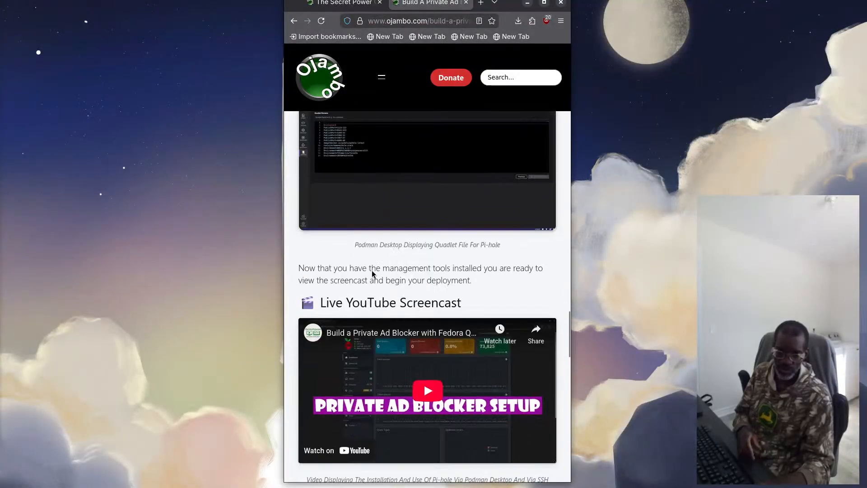
scroll(372, 271, down, 7)
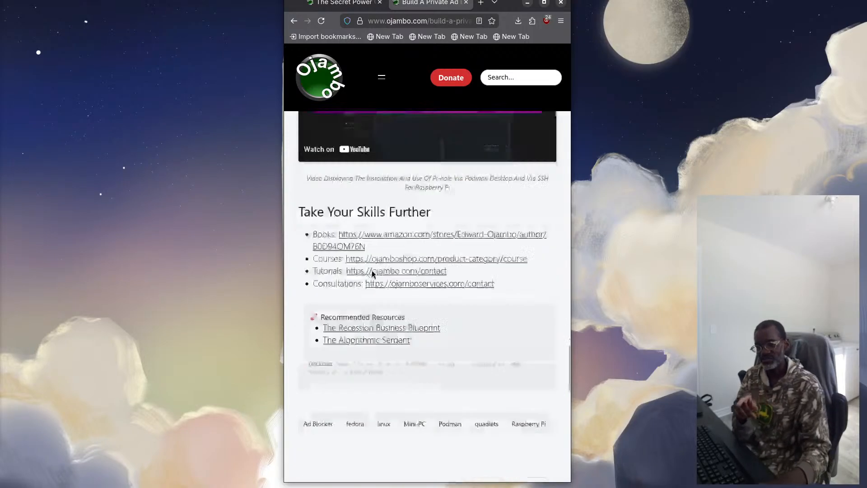
scroll(372, 271, up, 6)
scroll(373, 271, up, 15)
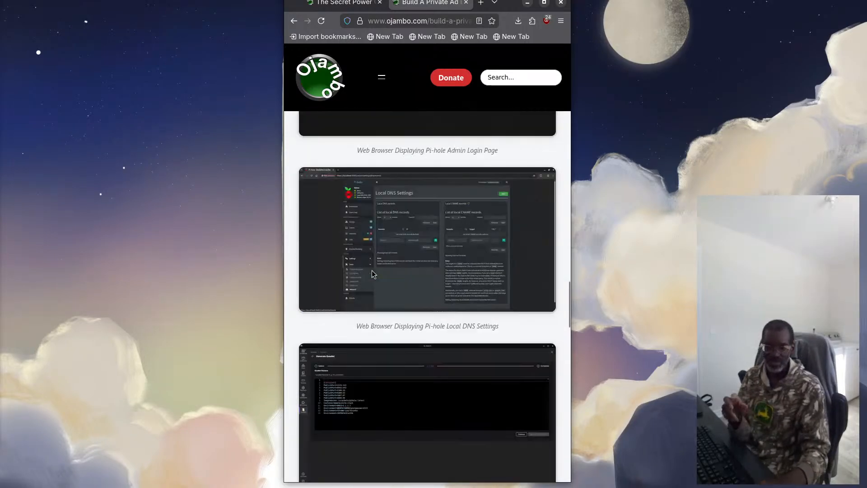
scroll(372, 274, up, 15)
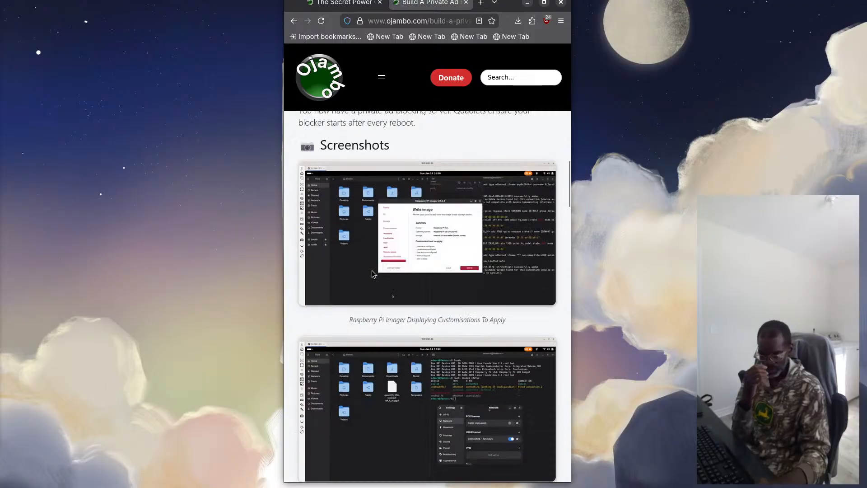
scroll(370, 264, up, 10)
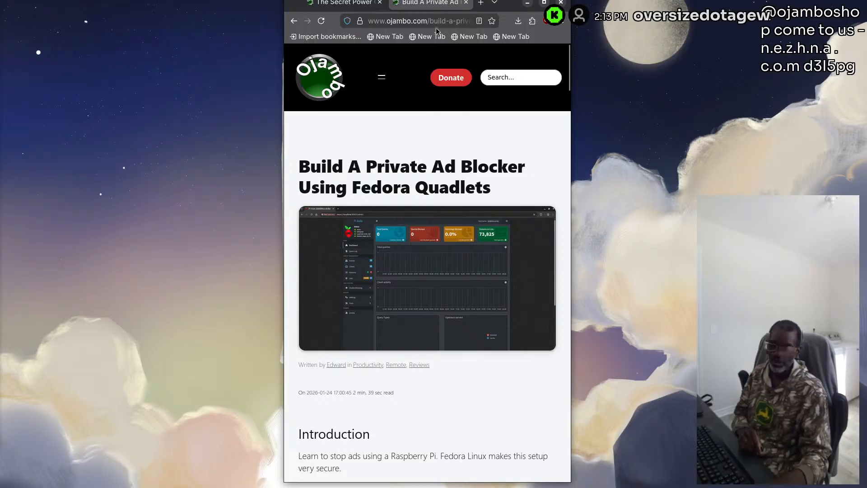
Open idealem.store and view its The Algorithmic Serpent and The Recession Business Blueprint book entries
click(426, 23)
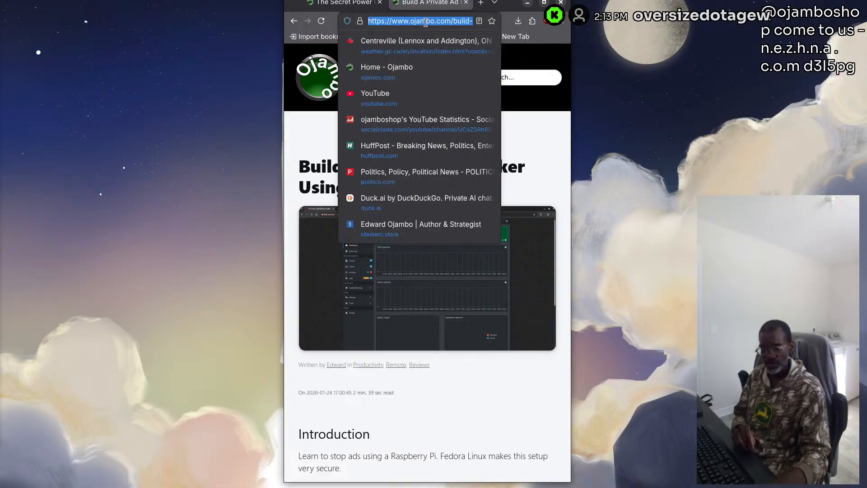
text(idealem.store/)
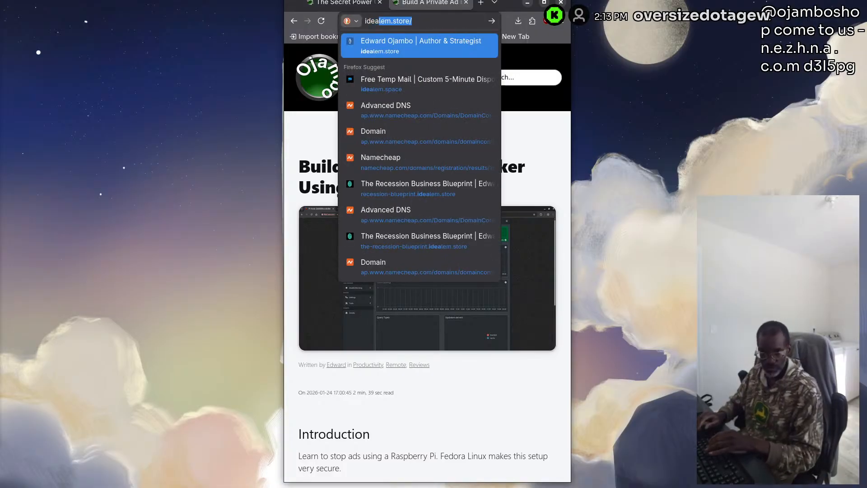
key(Return)
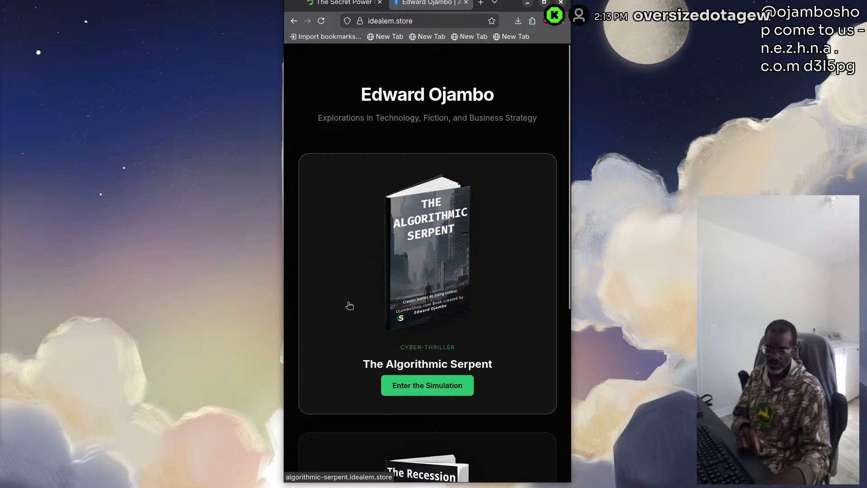
scroll(350, 306, down, 2)
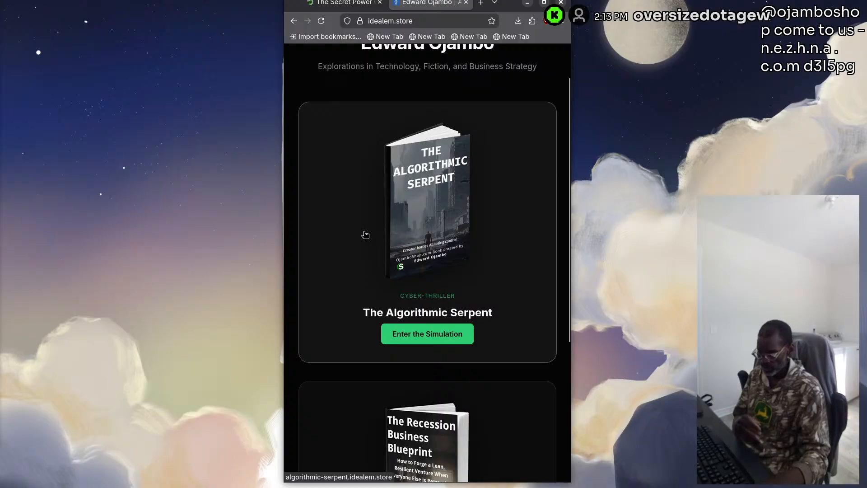
scroll(352, 267, down, 4)
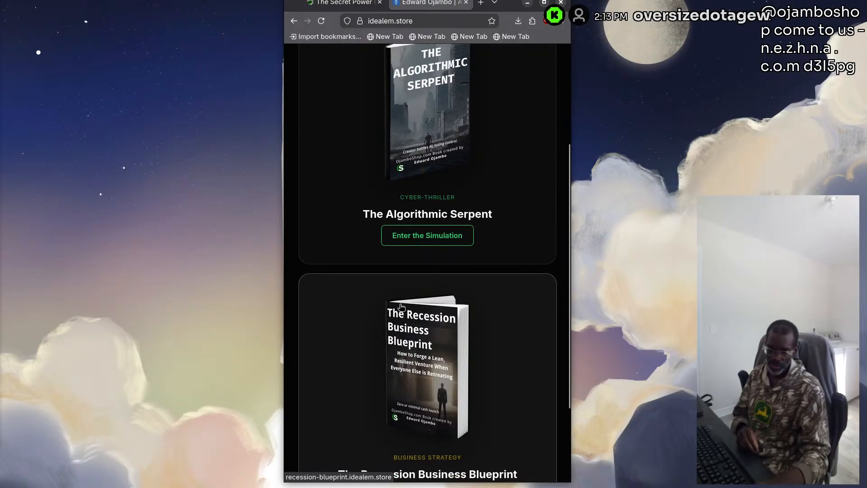
scroll(403, 298, down, 2)
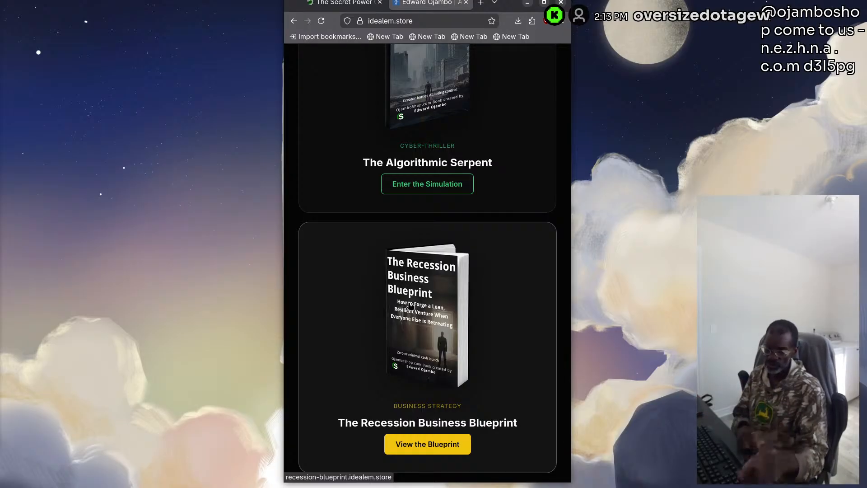
scroll(368, 282, up, 5)
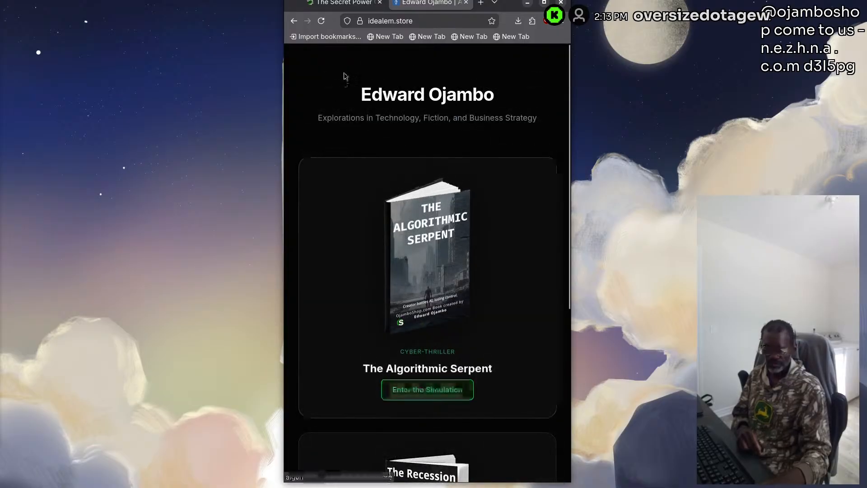
click(342, 2)
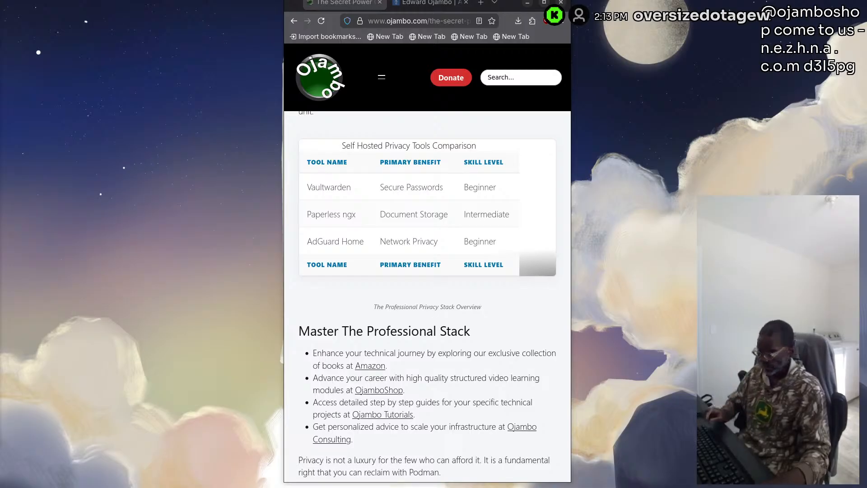
click(416, 4)
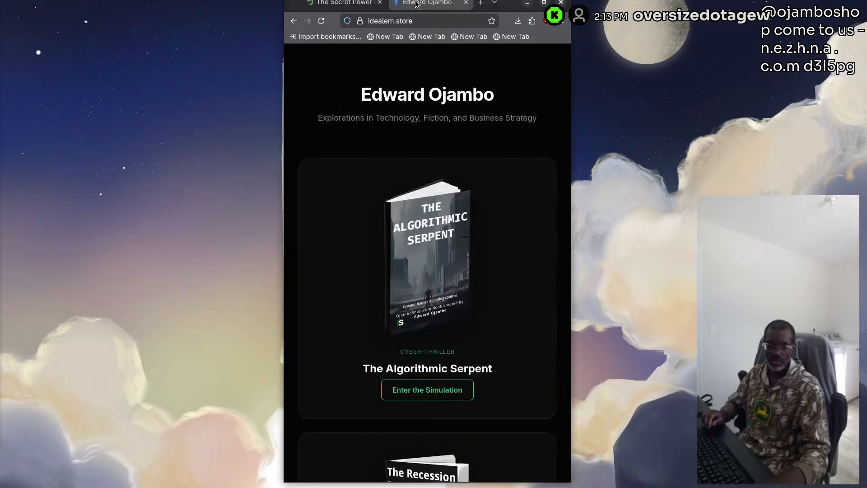
click(472, 18)
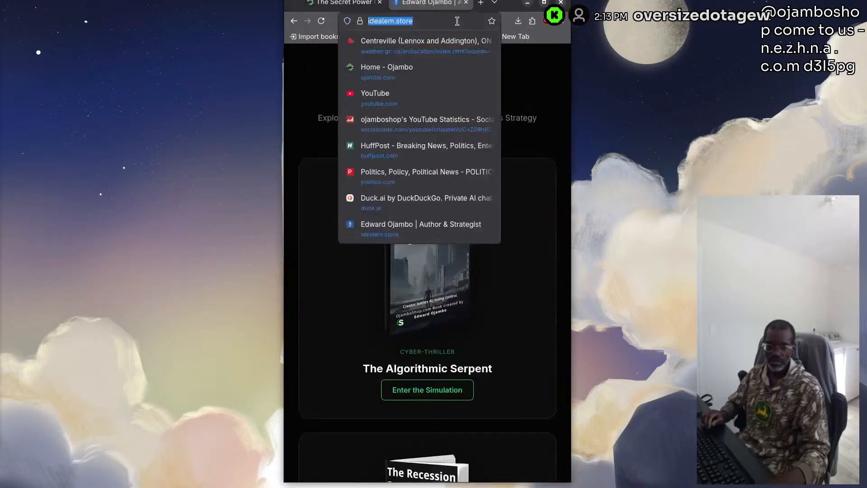
text(https://www.vaultwarden.net)
key(Return)
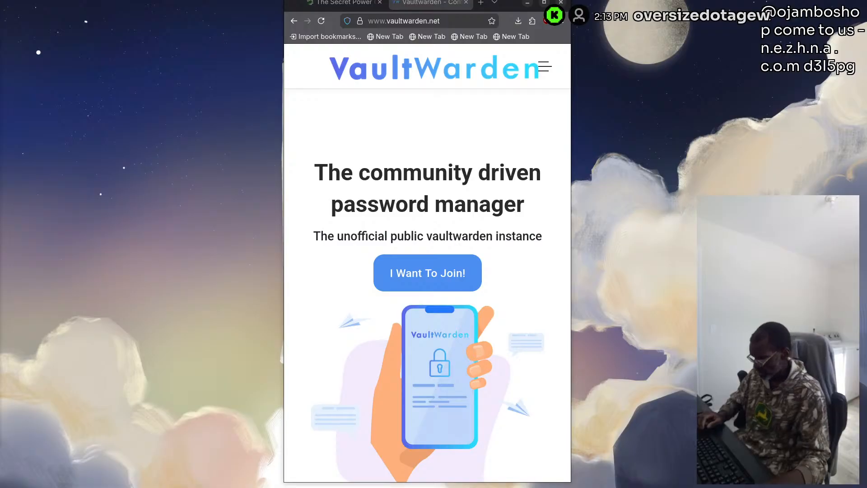
Open the Vaultwarden repository on GitHub and view its README
click(414, 26)
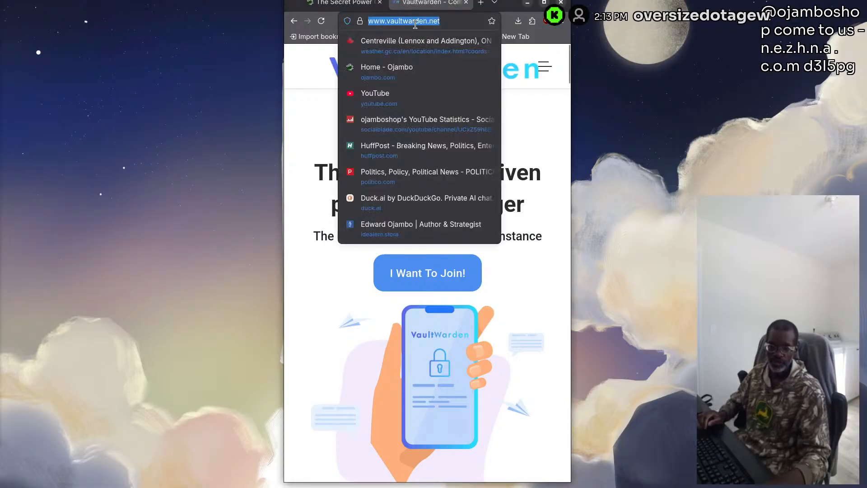
text(github.com/dani-garcia/vaultwarden)
key(Return)
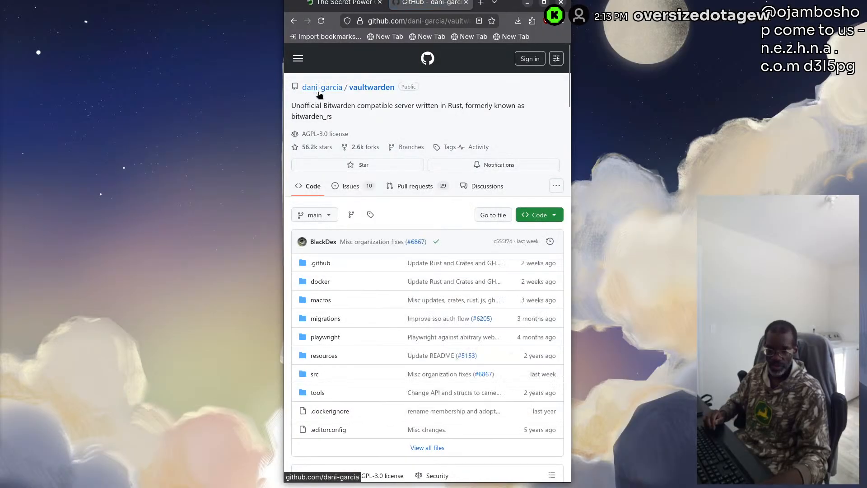
scroll(386, 335, down, 8)
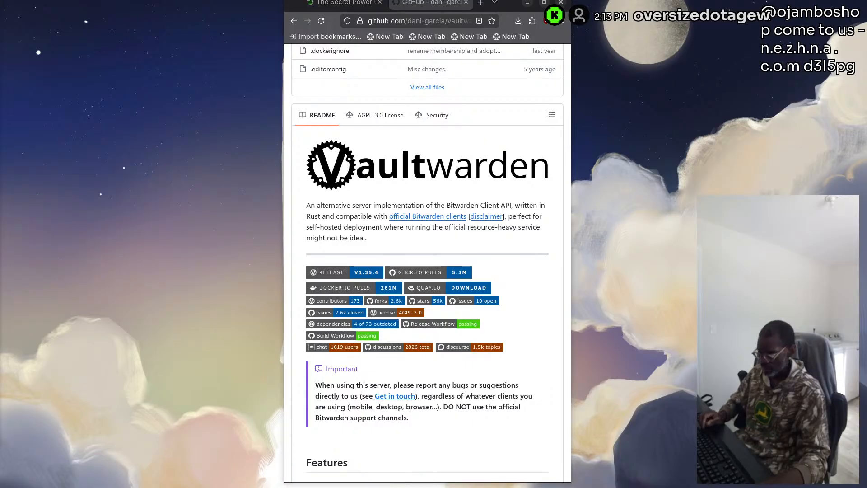
Open the Paperless-ngx documentation site at docs.paperless-ngx.com, followed by the paperless-ngx/paperless-ngx repository on GitHub
click(401, 18)
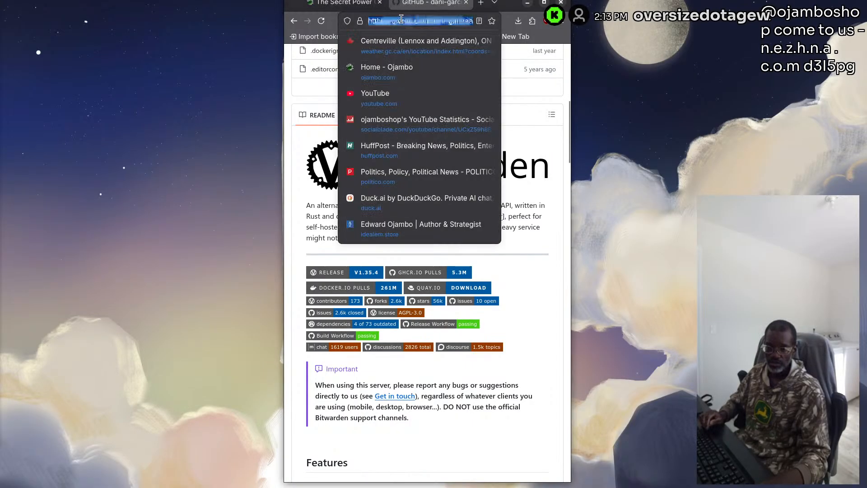
text(https://docs.paperless-ngx.com/)
key(Return)
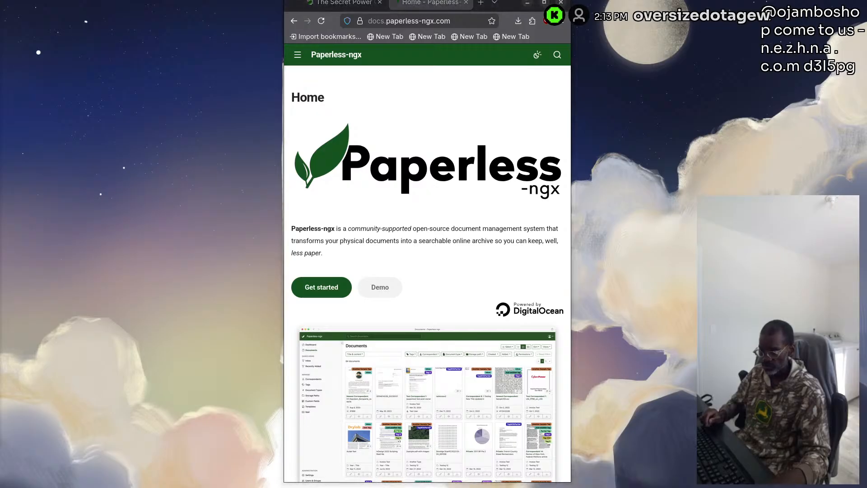
click(400, 21)
text(https://github.com/paperless-ngx/paperless-ngx)
key(Return)
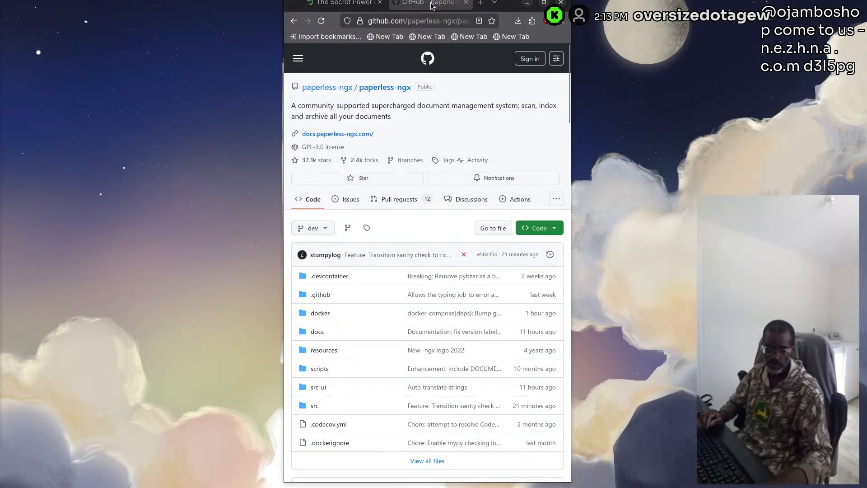
Open the AdGuard Home product page on adguard.com
click(405, 20)
key(ctrl+v)
key(Return)
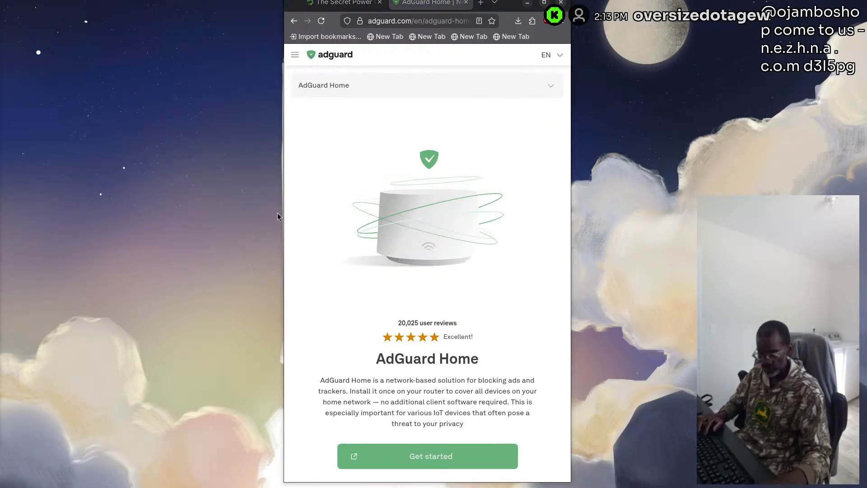
Open the AdguardTeam/AdGuardHome repository on GitHub, look over its file list and README heading, and close its tab
click(411, 21)
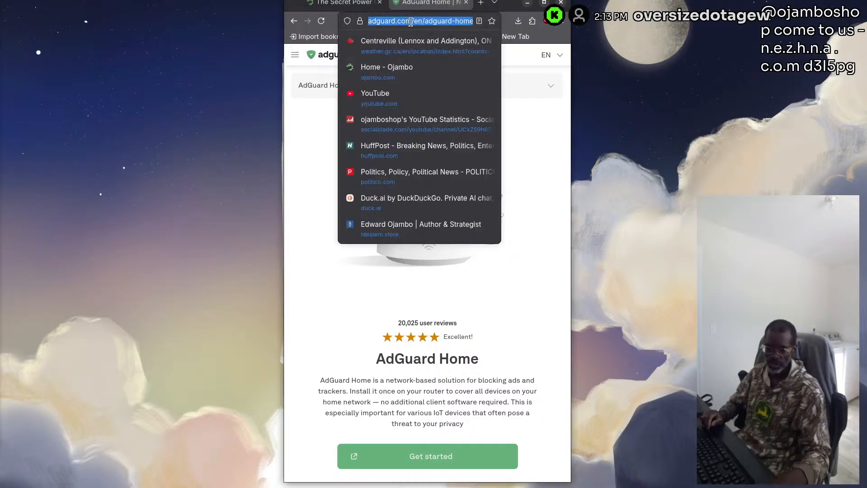
text(https://github.com/AdguardTeam/AdGuardHome)
key(Return)
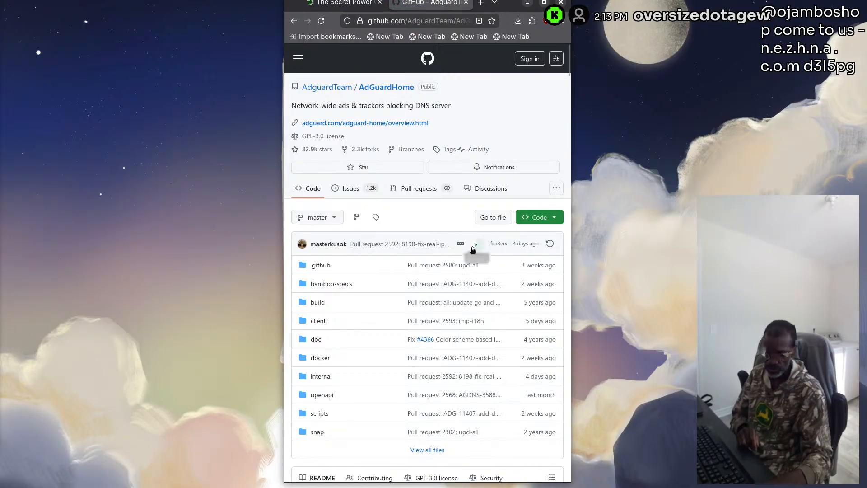
scroll(398, 235, down, 2)
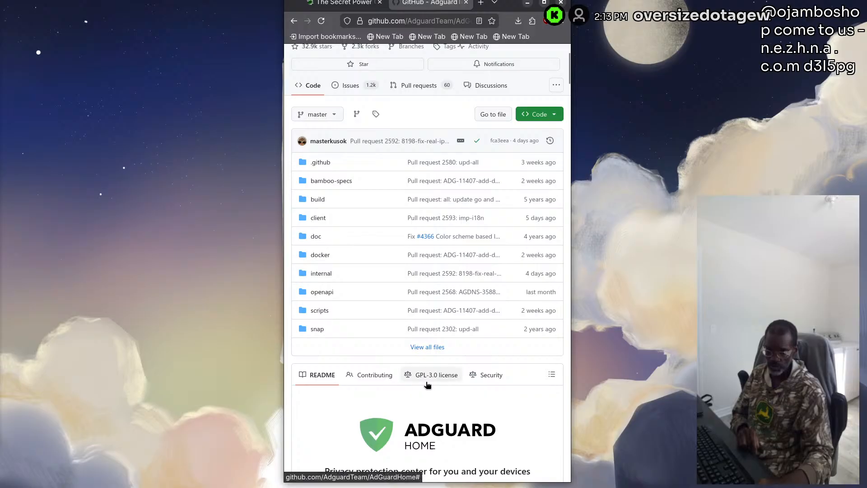
scroll(427, 383, up, 1)
scroll(427, 383, up, 2)
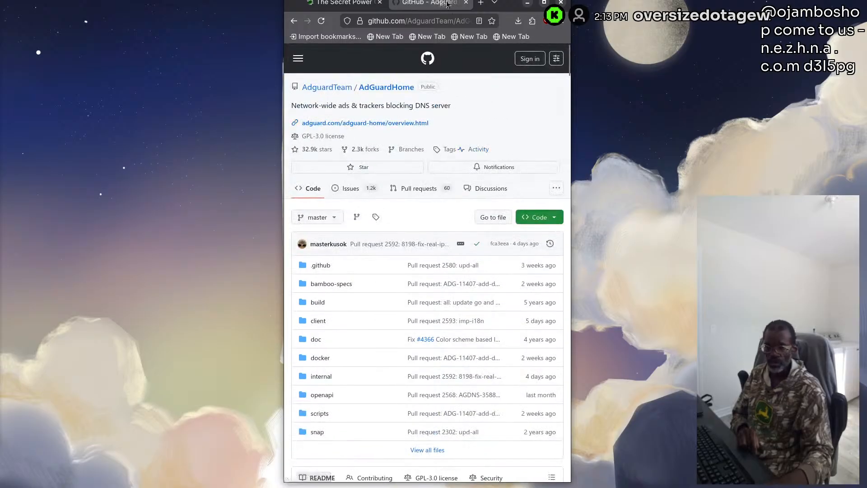
click(465, 3)
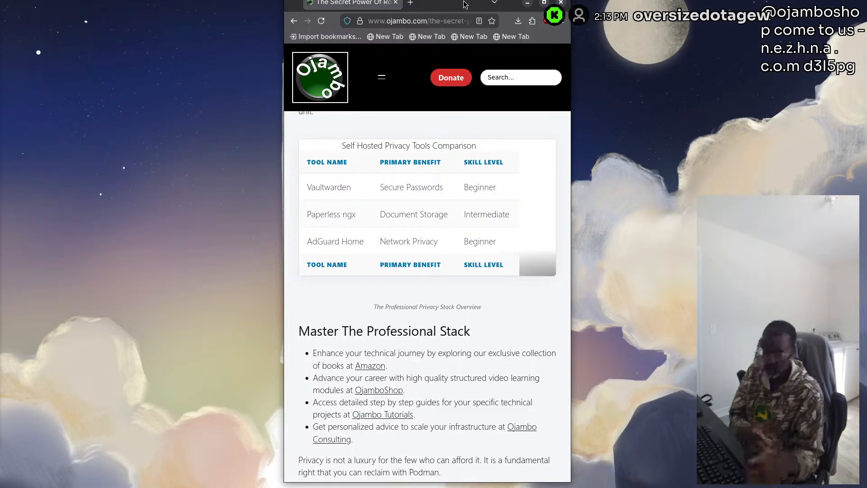
Open podman-desktop.io in a new tab using the query "podman desktop", and go to its downloads for other platforms
click(410, 3)
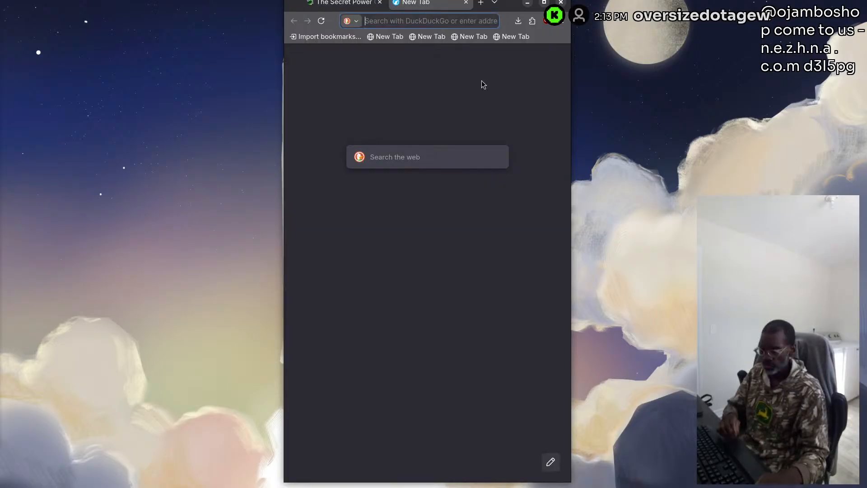
text(podman)
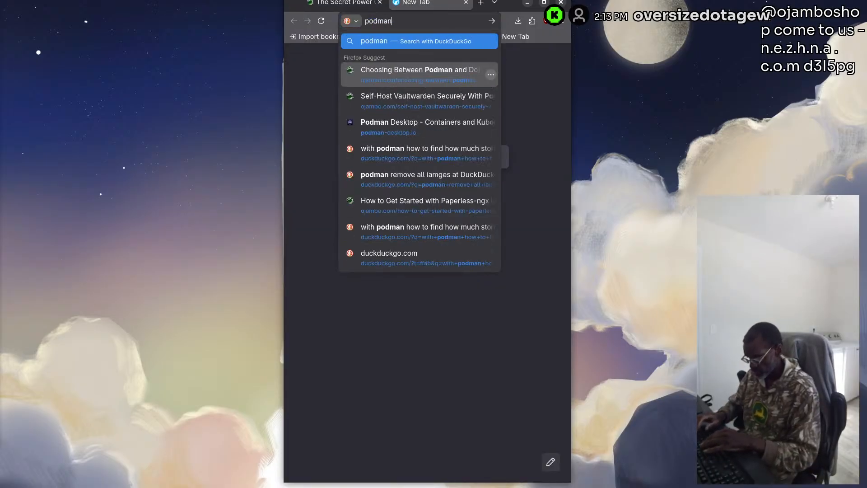
text( desktop)
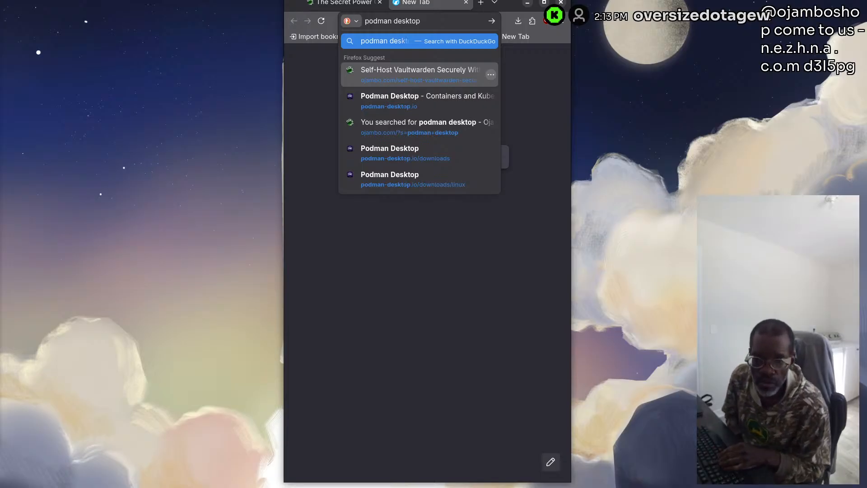
key(Down)
key(Down)
key(Return)
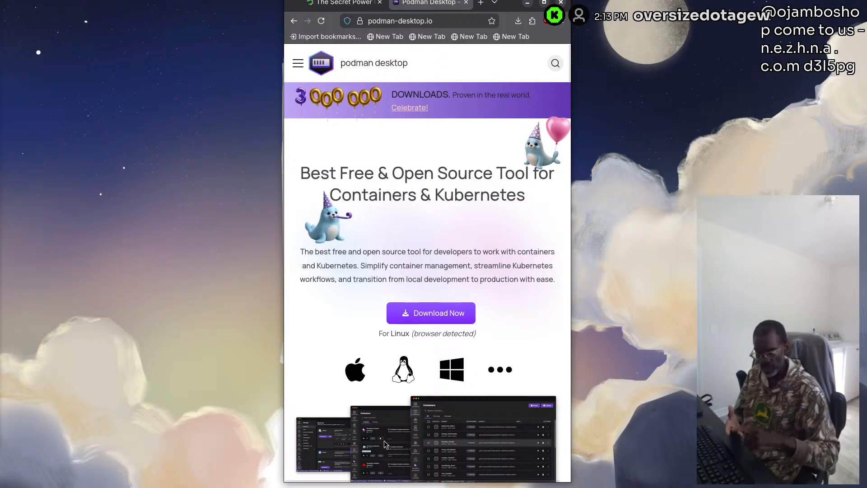
click(501, 370)
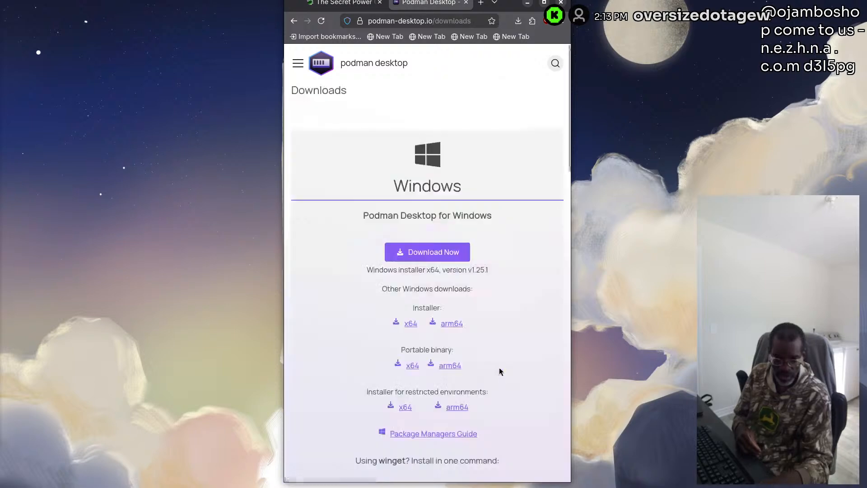
Look over the Windows, macOS and Linux options on the Podman Desktop downloads page, and close its tab
scroll(508, 321, down, 5)
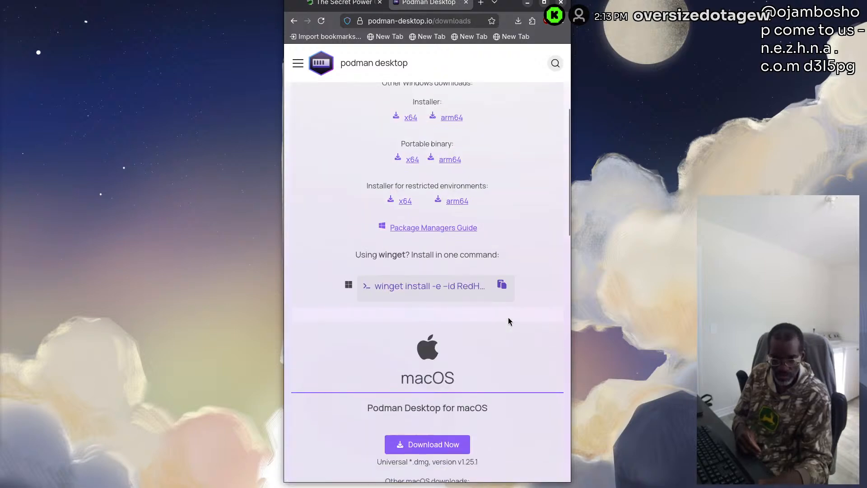
scroll(509, 322, down, 15)
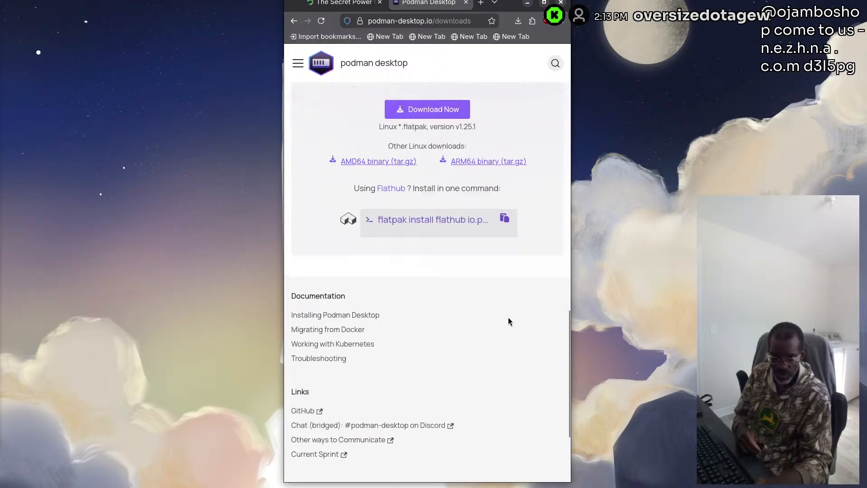
scroll(508, 321, up, 20)
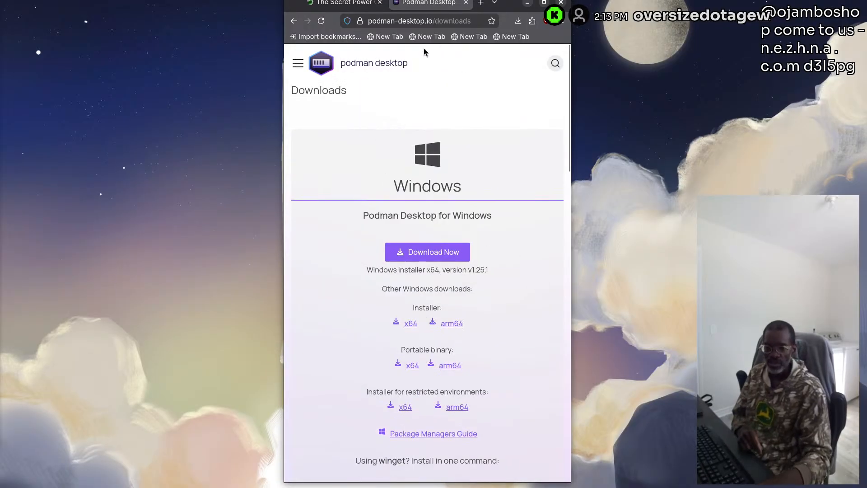
click(466, 3)
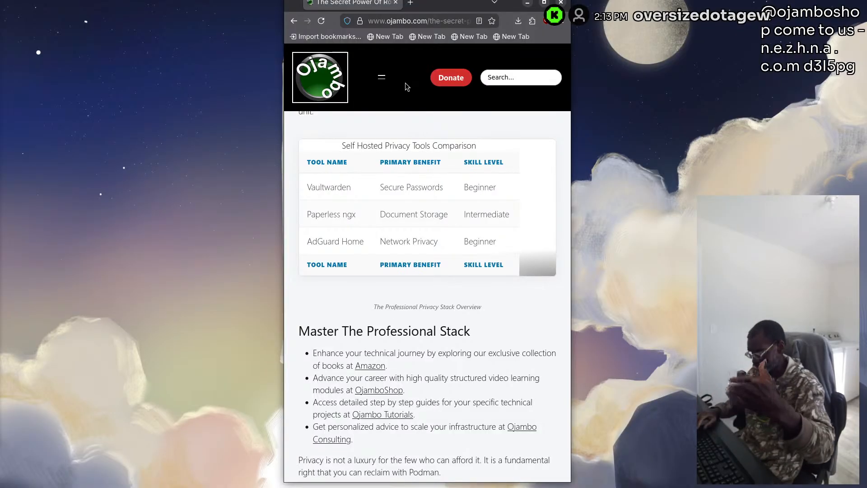
Bring up the YouTube live chat pop-out and move it off this screen, leaving the Ojambo article in view
key(alt+Tab)
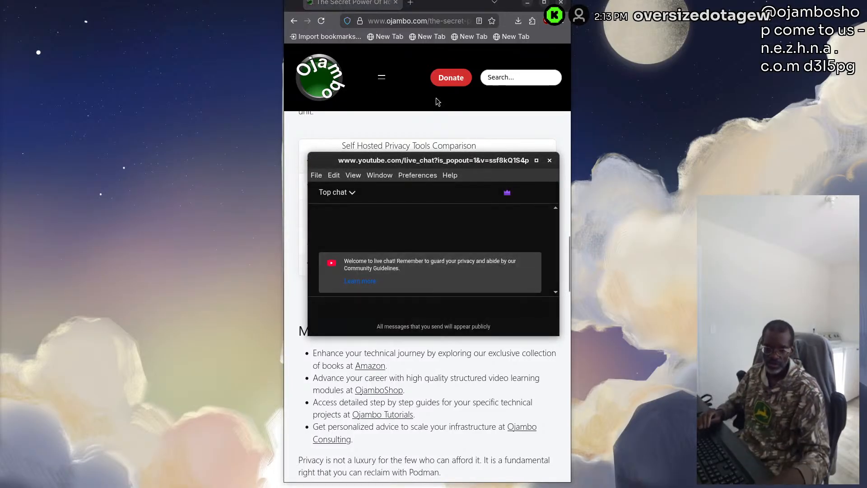
drag(449, 164, 0, 43)
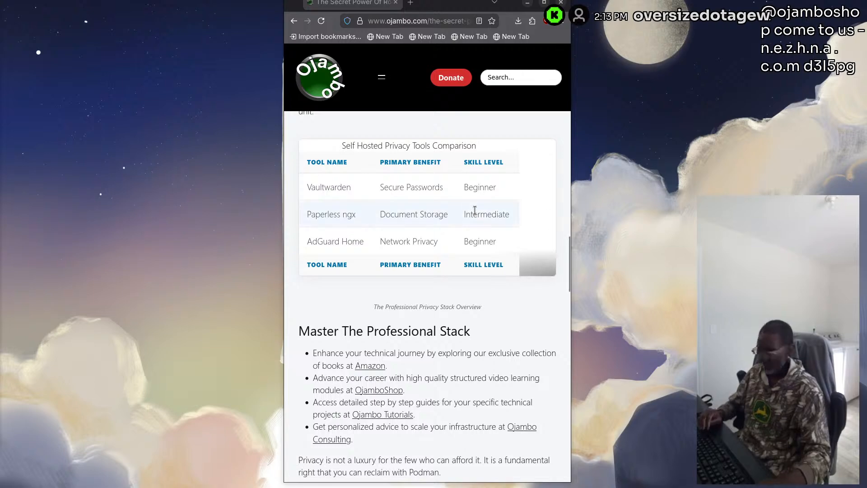
key(super)
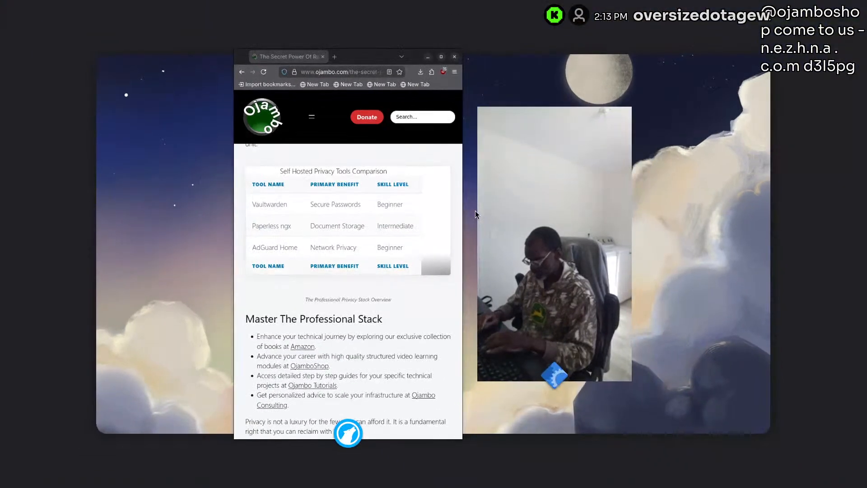
key(super)
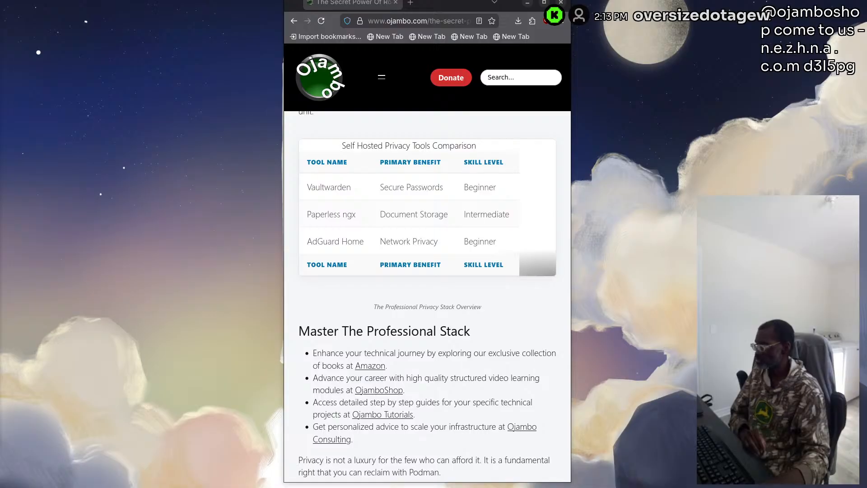
Bring the Podman Desktop window onto this screen and resize it to a tall, narrow window covering the browser
drag(0, 45, 384, 16)
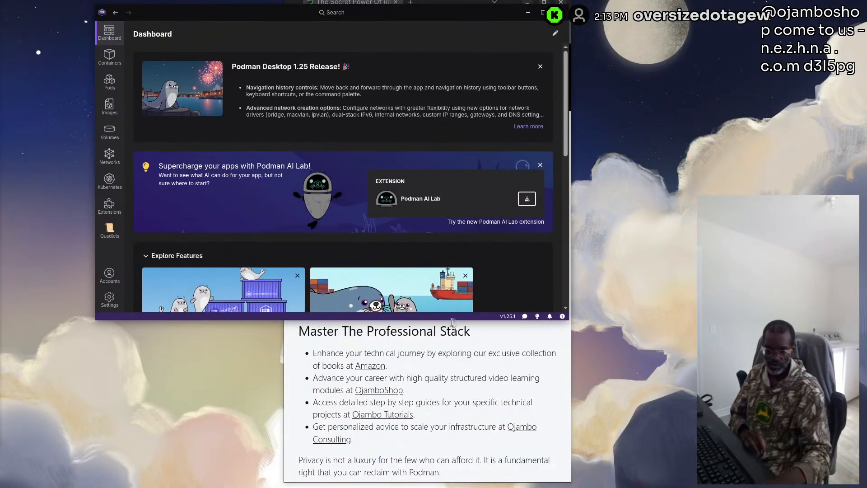
drag(451, 331, 455, 399)
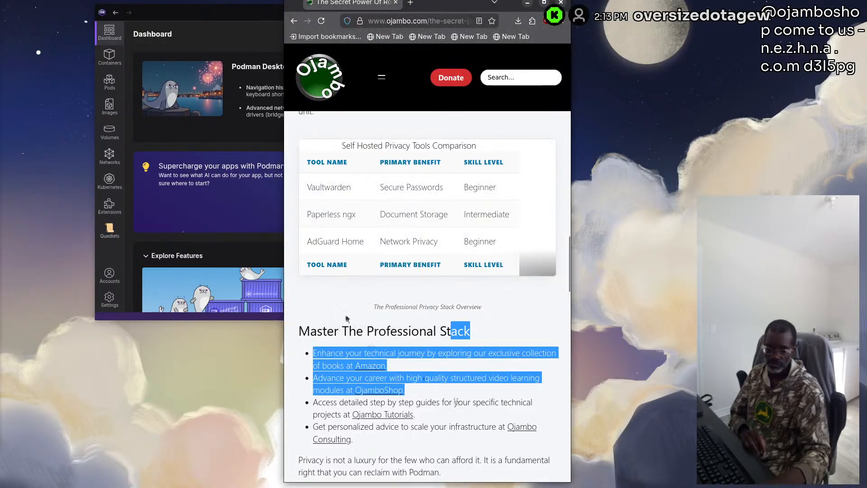
click(191, 9)
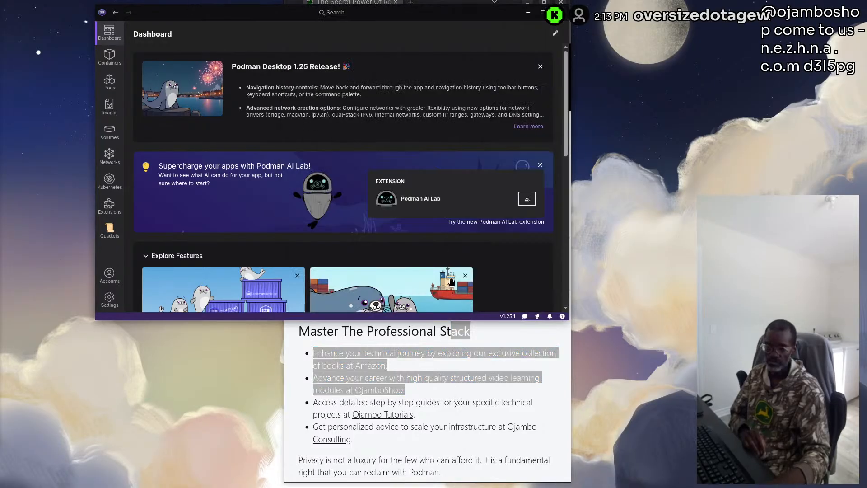
drag(455, 316, 456, 484)
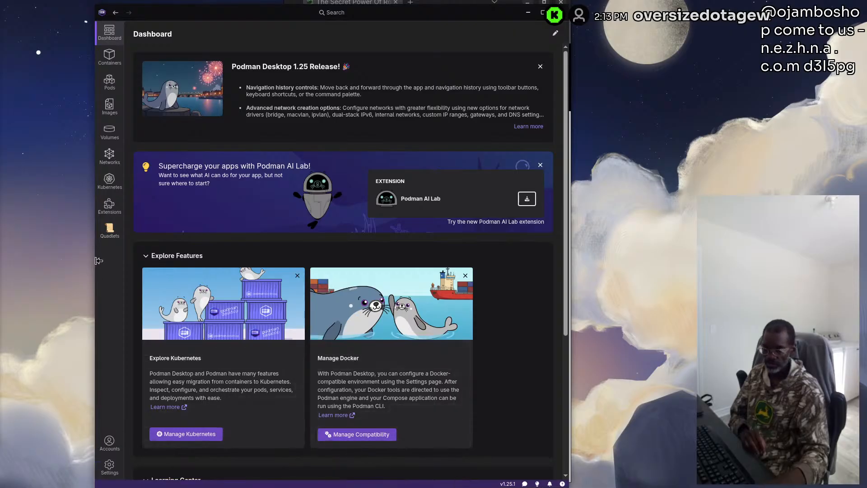
drag(99, 260, 308, 266)
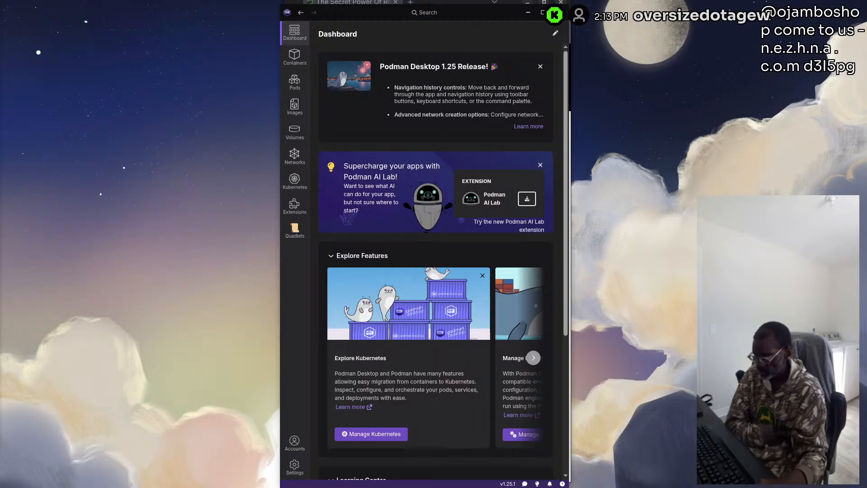
Place a compact home-lab folder window beside Podman Desktop, and open a console for that folder above it with enlarged text
drag(0, 226, 242, 267)
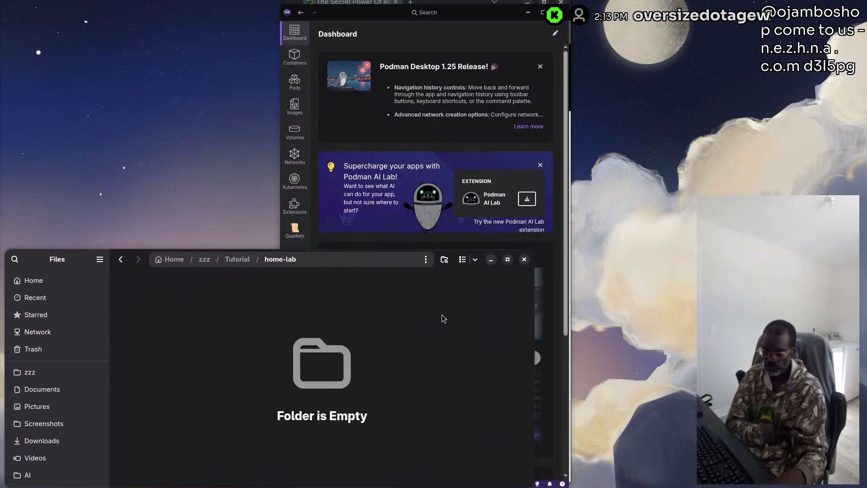
drag(532, 252, 269, 267)
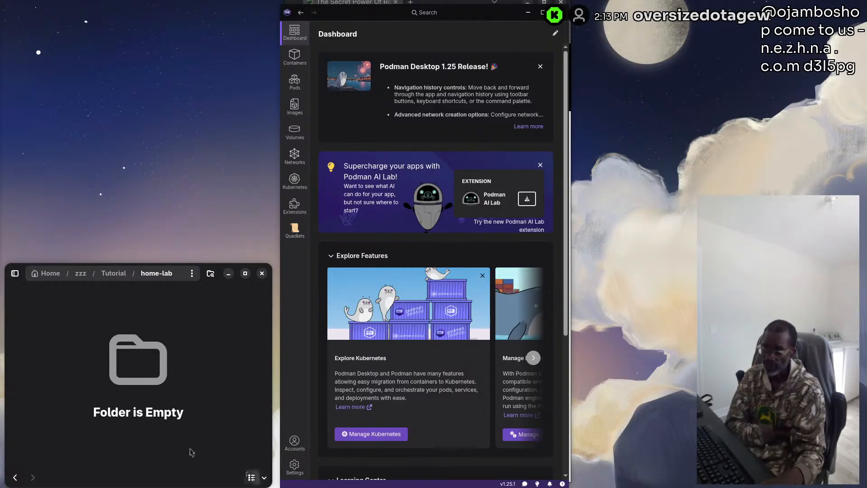
right_click(162, 373)
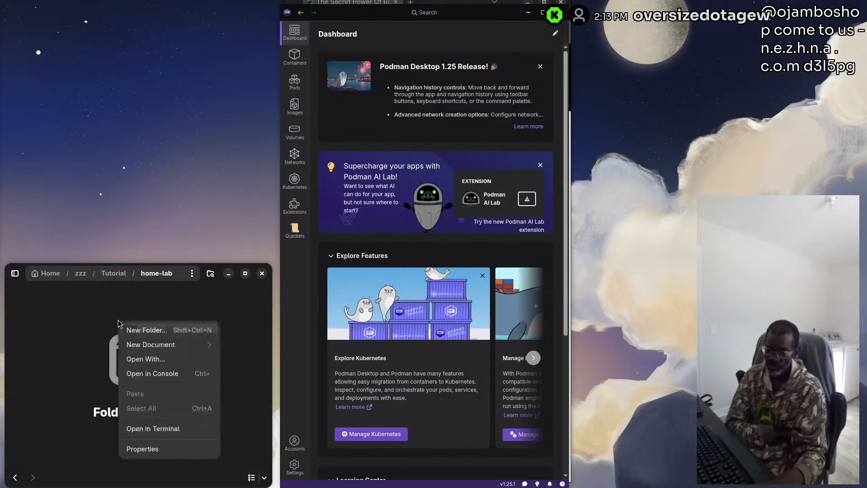
click(153, 373)
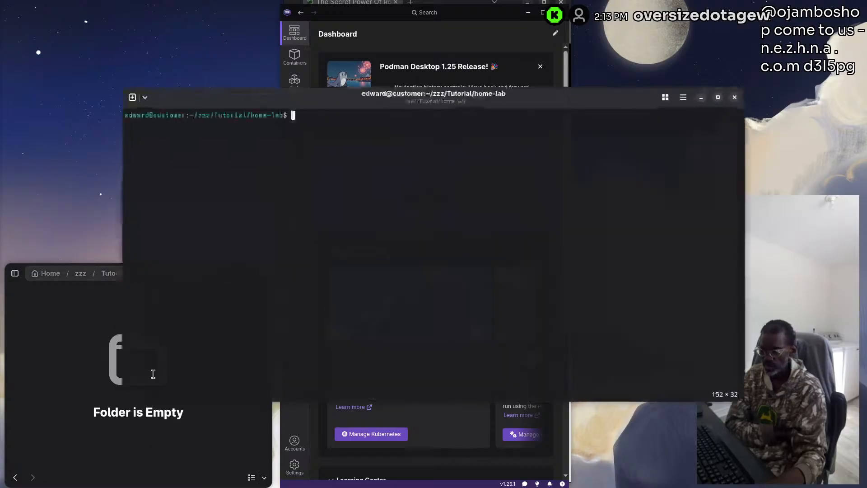
drag(738, 401, 346, 316)
drag(226, 97, 122, 38)
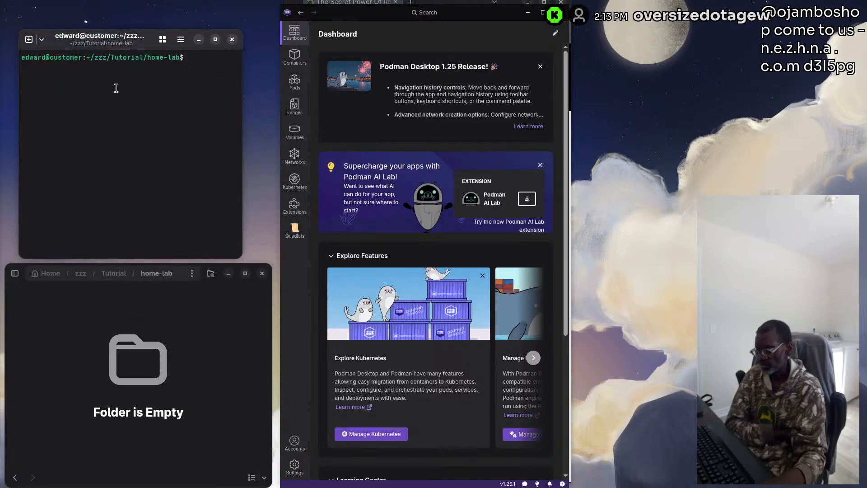
key(ctrl+plus)
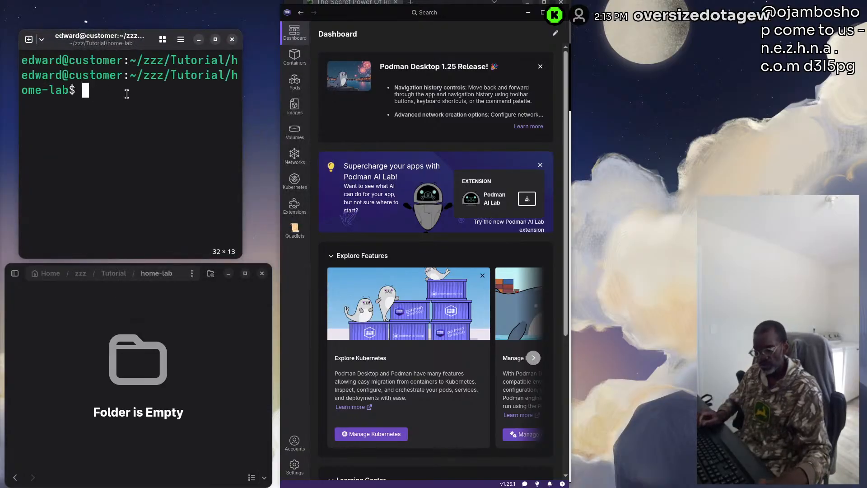
text(clear)
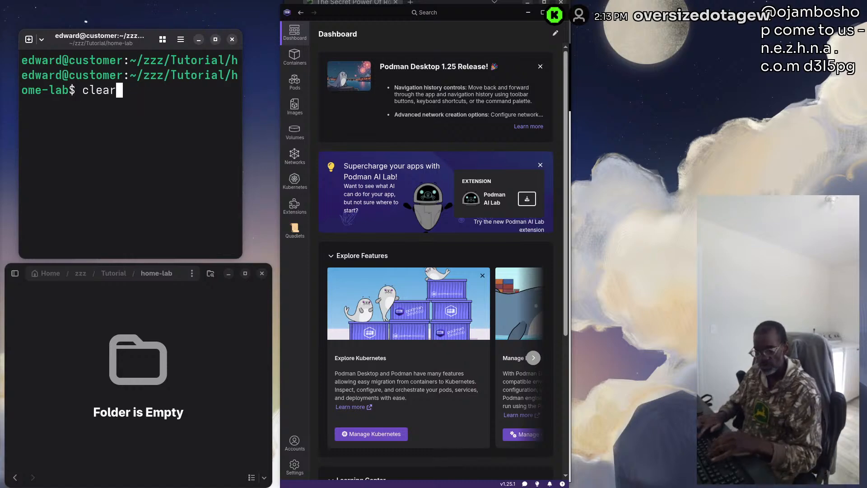
key(Tab)
key(Tab)
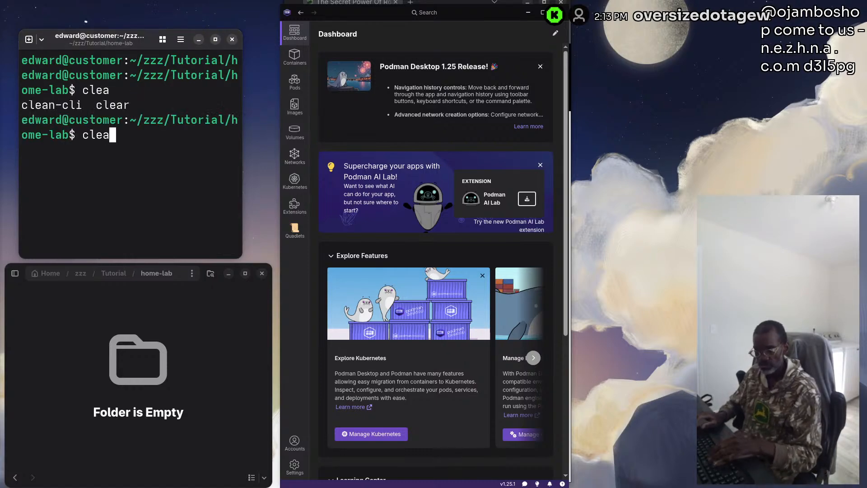
key(ctrl+u)
text(exit)
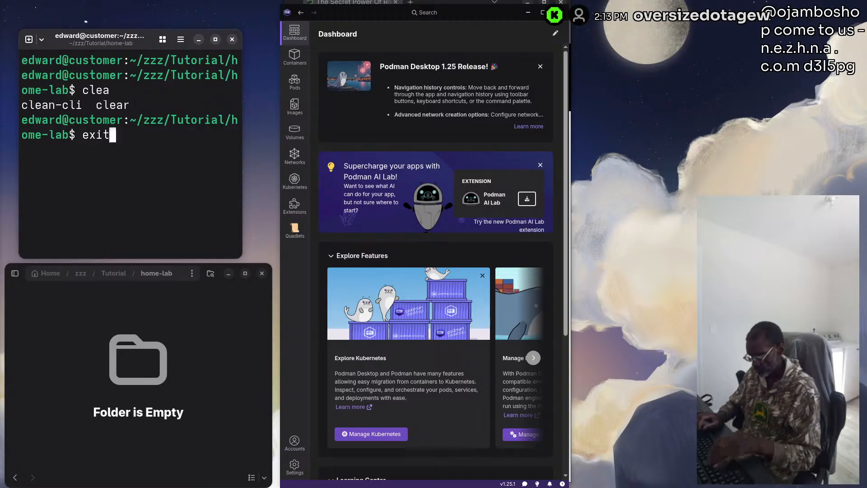
key(BackSpace)
key(BackSpace)
key(BackSpace)
key(BackSpace)
Run clean-cli in the console to shorten the prompt, and clear the screen
text(clean)
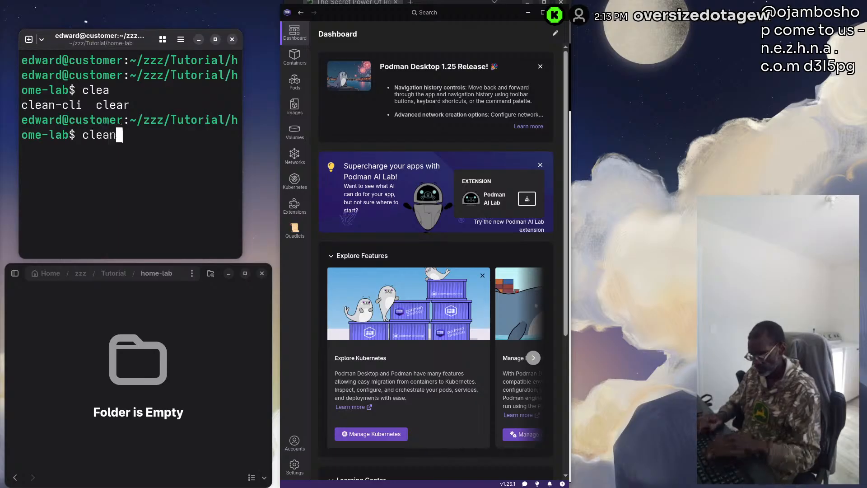
key(Tab)
key(Return)
text(clea)
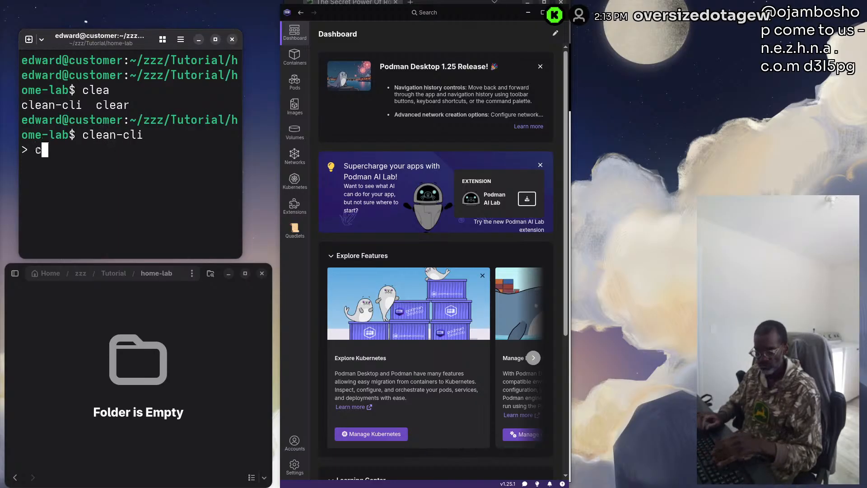
text(r)
key(Return)
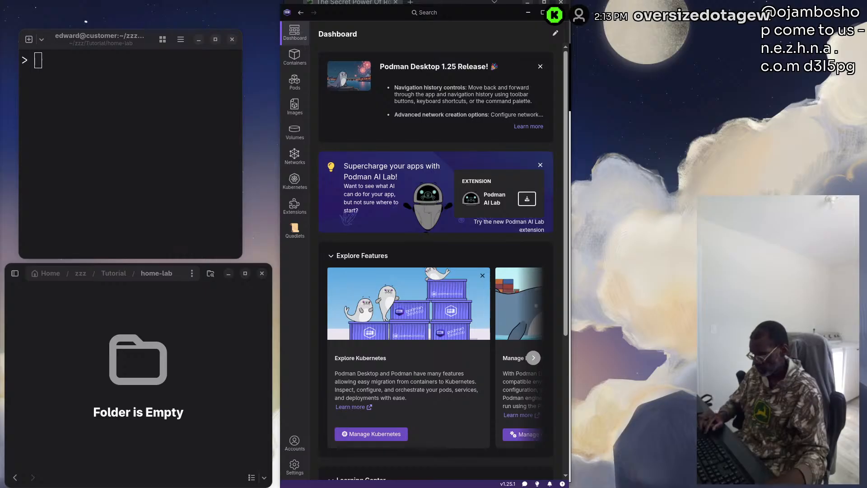
Run the copied command "mkdir -p vaultwarden paperless/data paperless/media adguard/work adguard/conf" in the home-lab console, and close the console
right_click(92, 112)
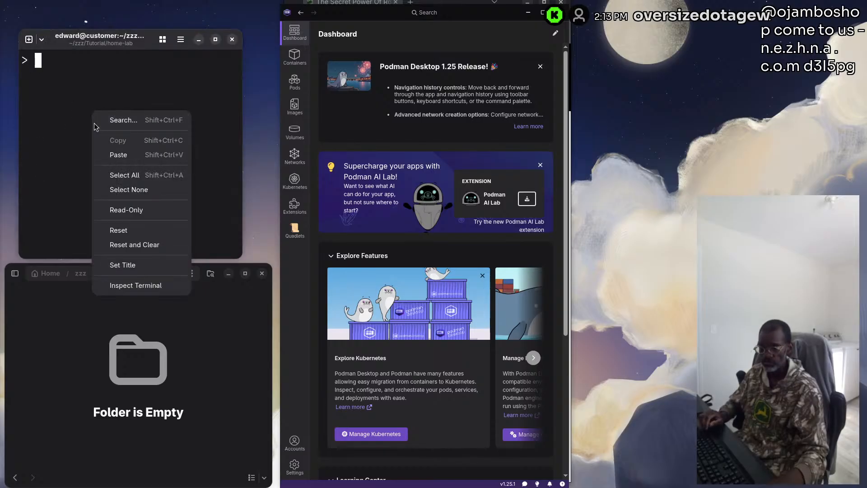
click(116, 155)
key(Return)
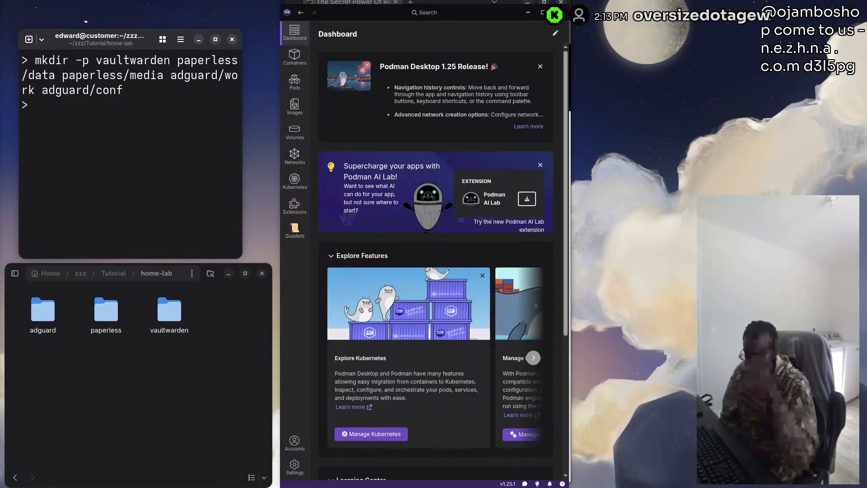
click(232, 39)
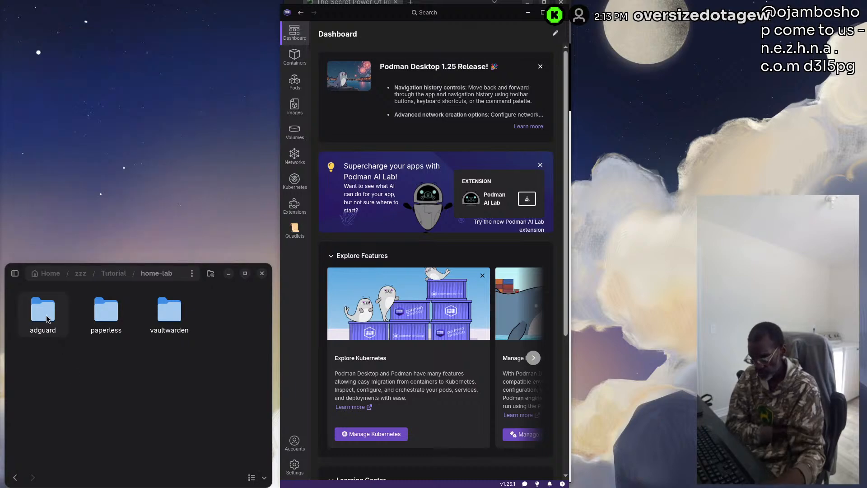
Examine the contents of the adguard, paperless and vaultwarden folders in turn, returning to home-lab with nothing selected
double_click(44, 330)
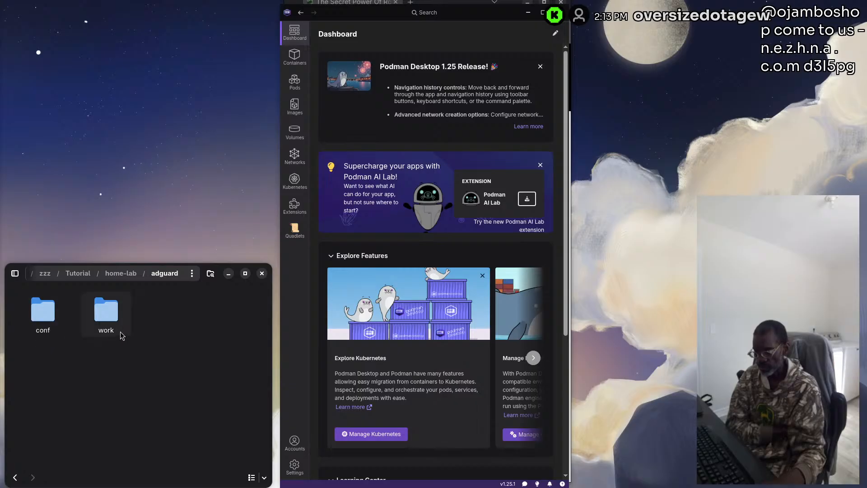
click(121, 273)
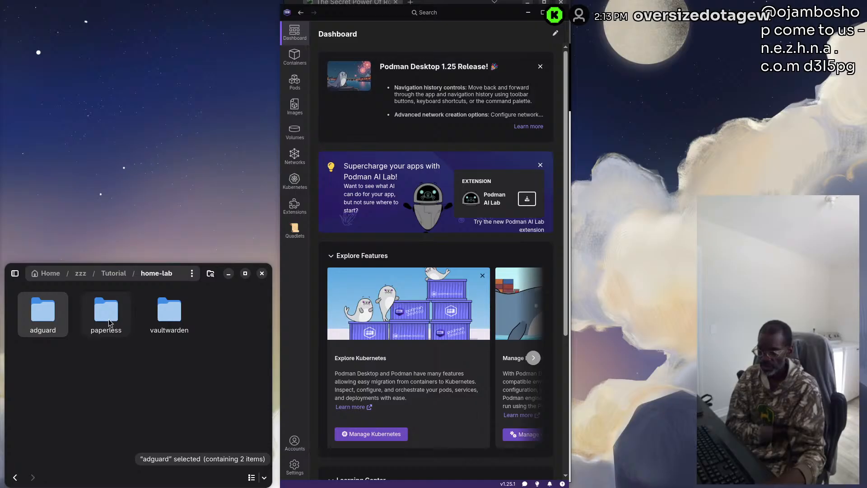
double_click(108, 319)
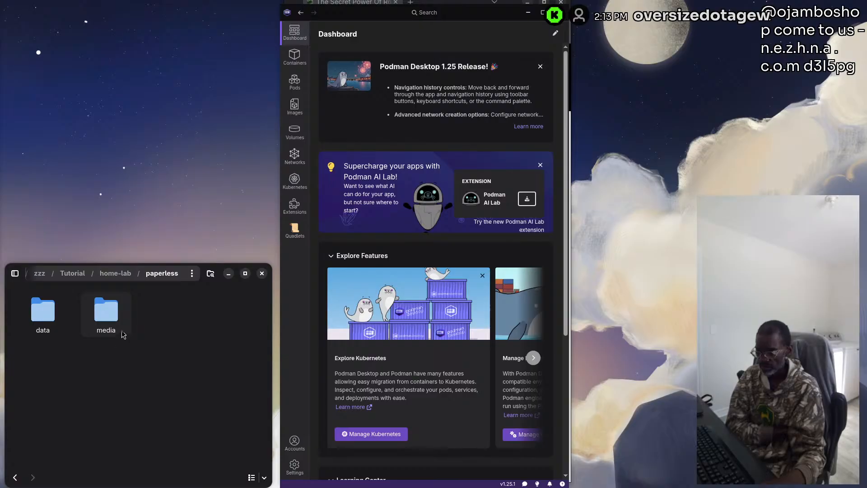
click(123, 276)
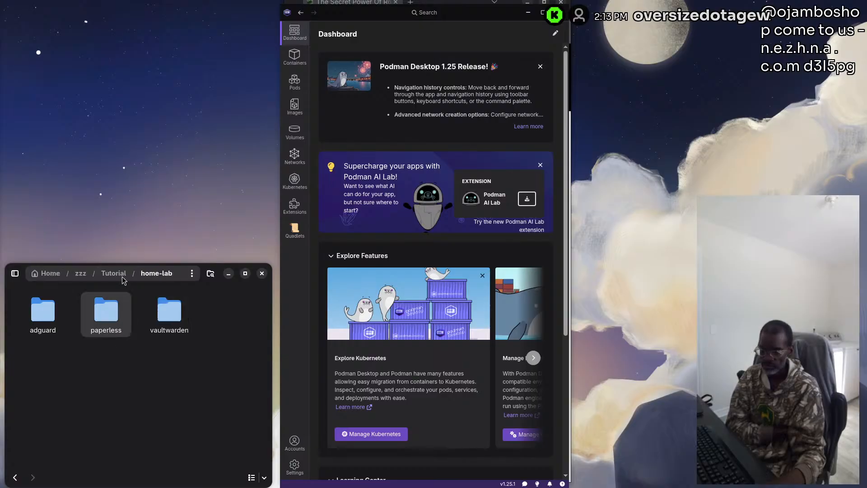
double_click(179, 320)
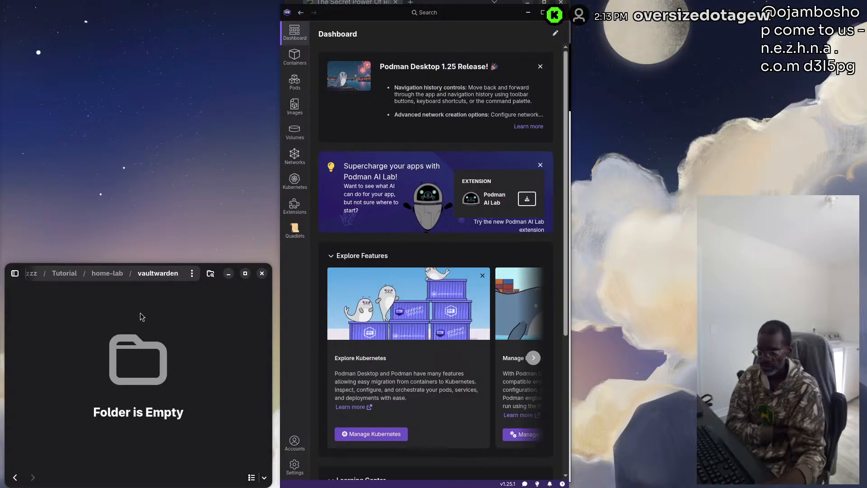
click(107, 273)
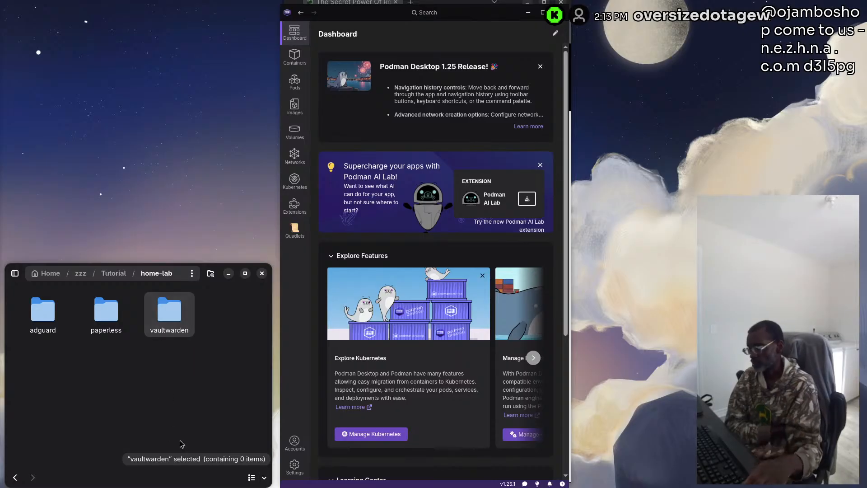
right_click(136, 376)
click(70, 381)
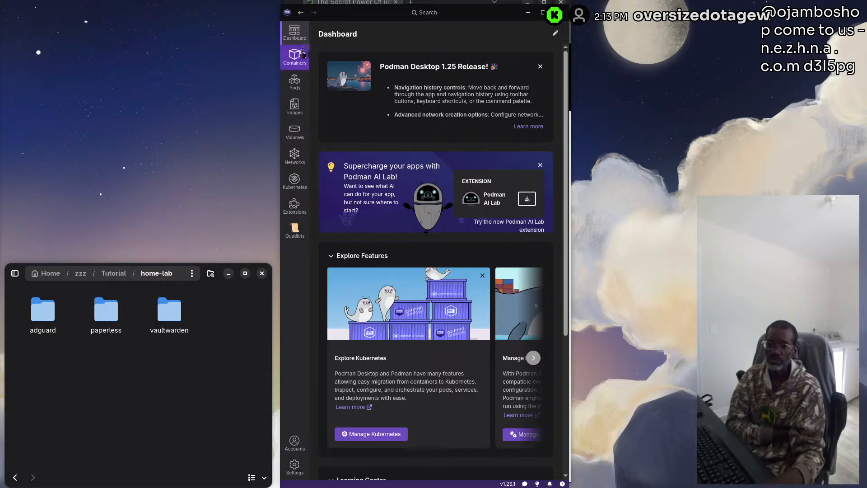
Pull the docker.io/vaultwarden/server image from the registry and return to the images list
click(295, 107)
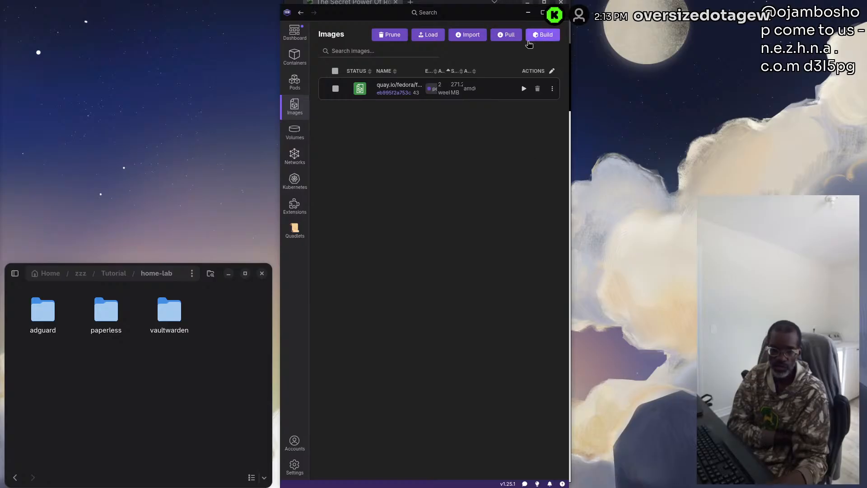
click(509, 35)
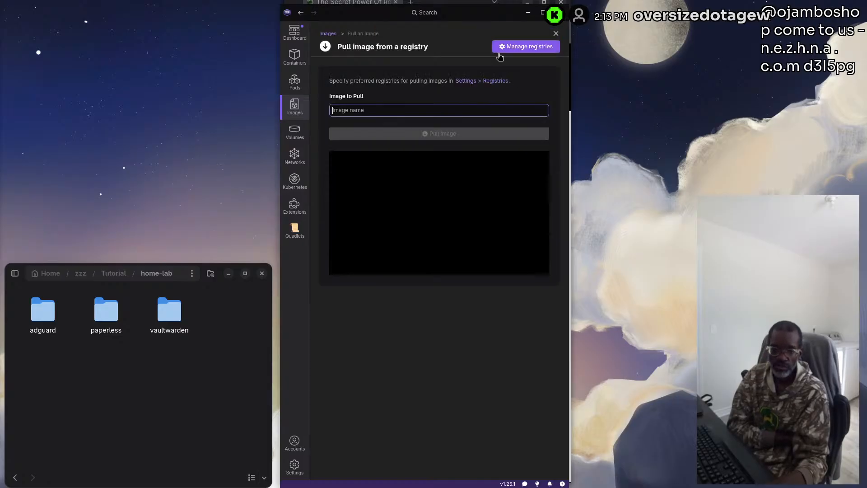
text(va)
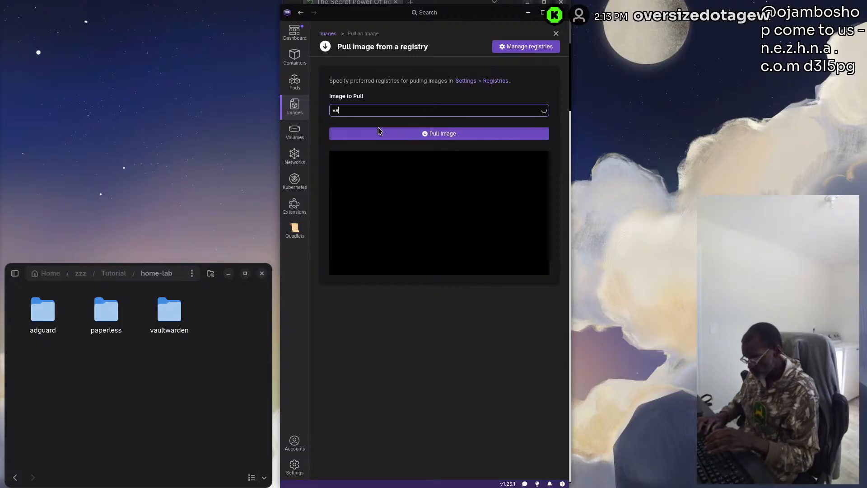
text(ultwarden)
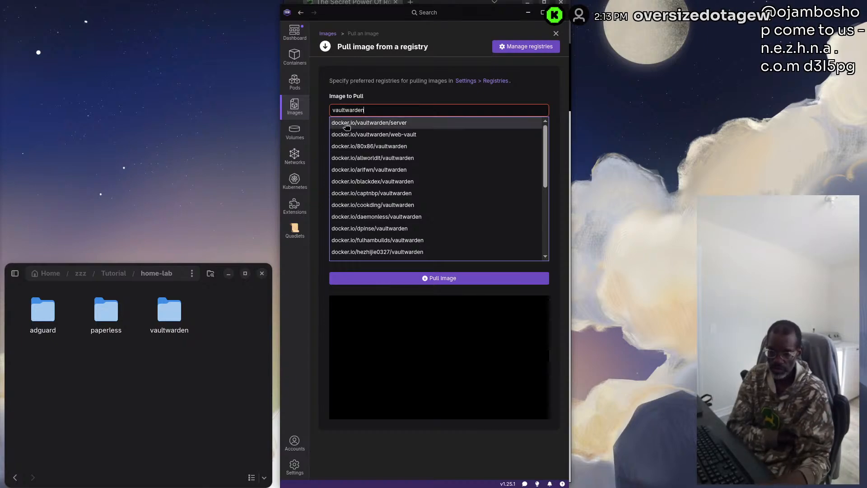
click(392, 125)
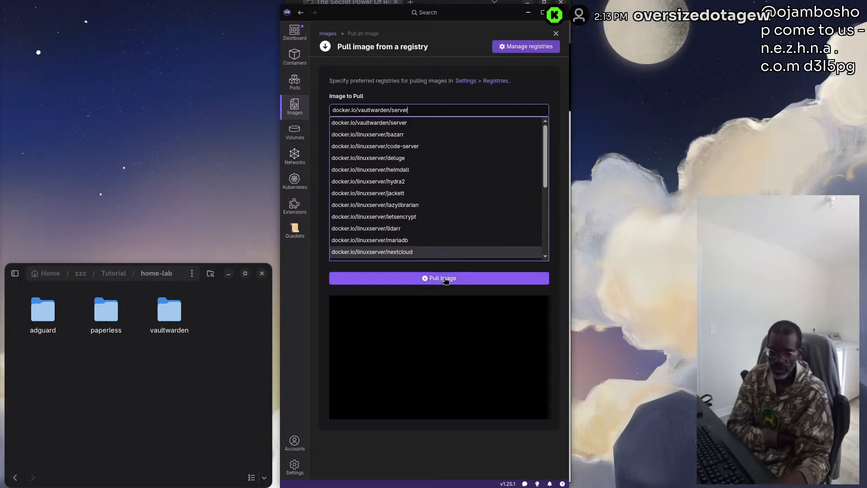
click(445, 279)
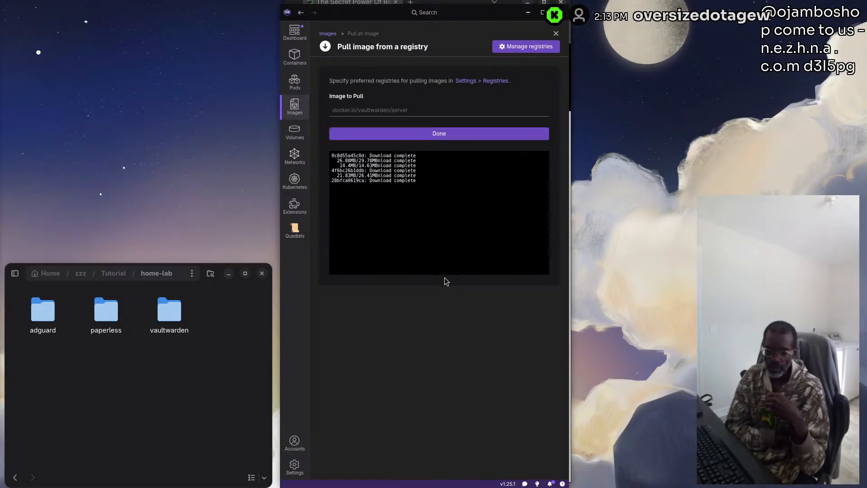
click(447, 133)
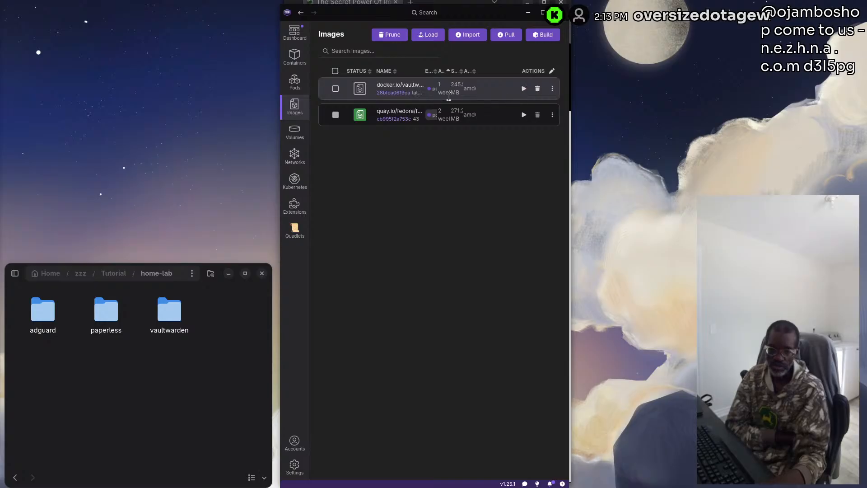
Start creating a container from the vaultwarden image and name it vaultwarden-server
click(524, 89)
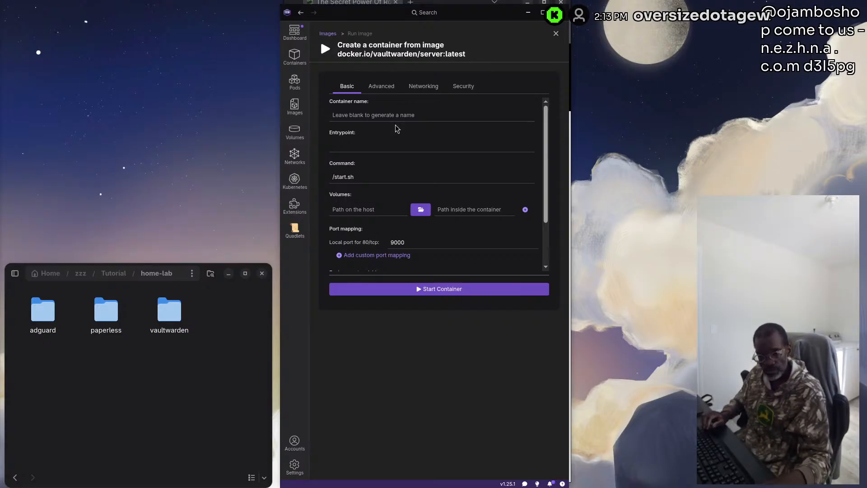
click(373, 115)
text(vaultwarden-server)
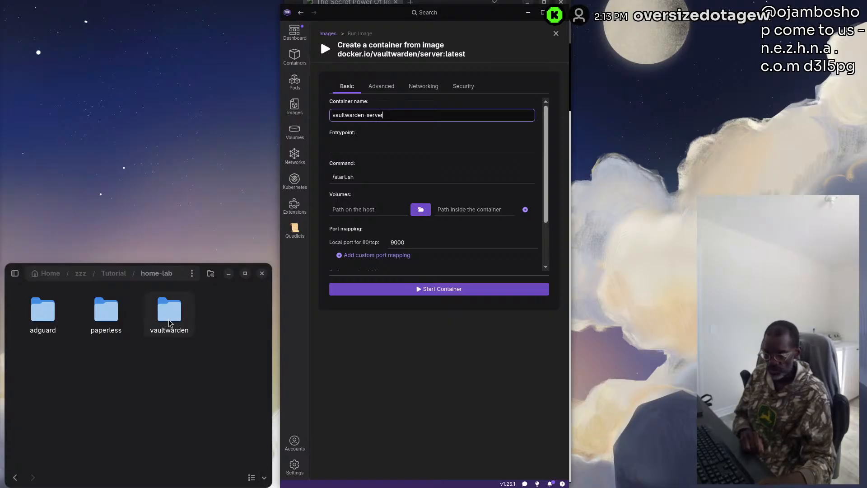
Set the volume's host path to the vaultwarden folder inside zzz/Tutorial/home-lab, dismissing the missing-folder error
click(420, 210)
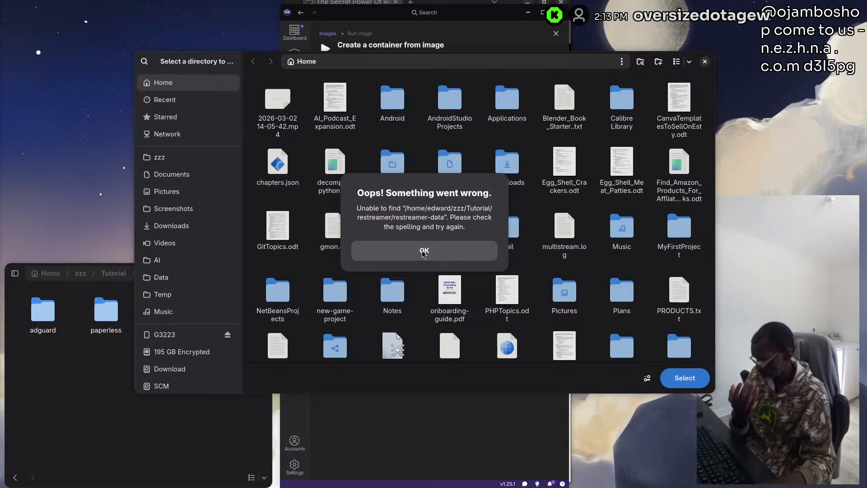
click(423, 251)
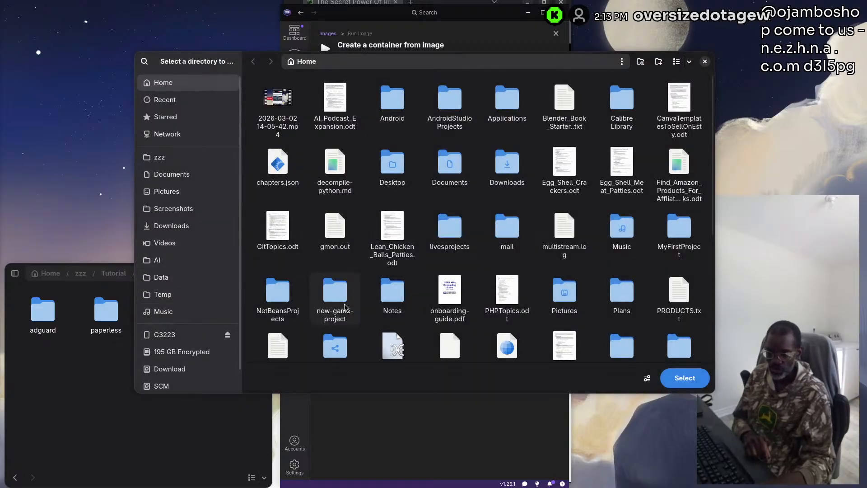
scroll(385, 298, down, 5)
double_click(391, 322)
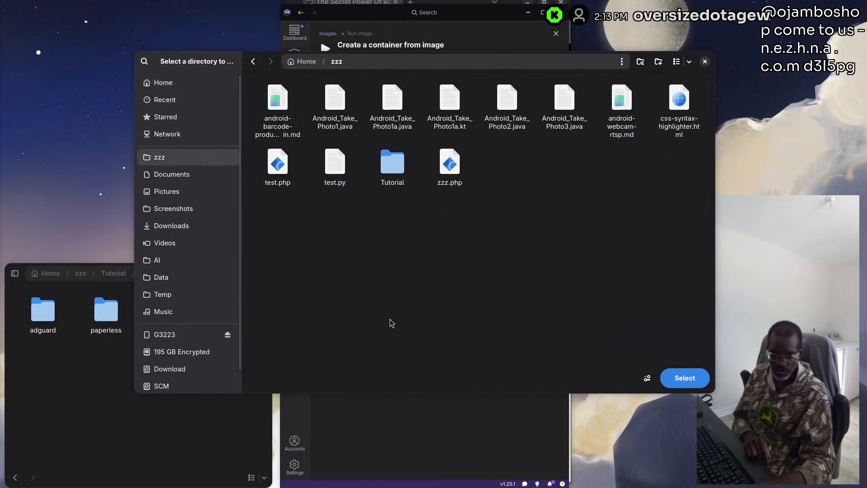
double_click(392, 158)
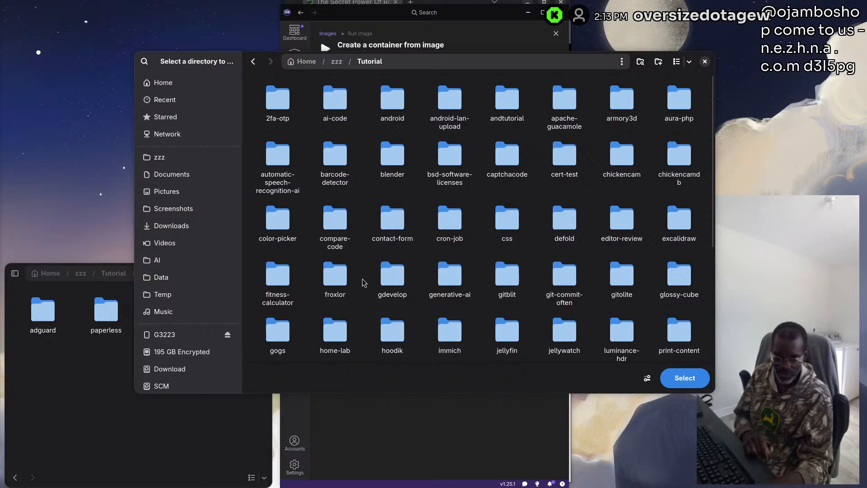
click(333, 333)
double_click(332, 333)
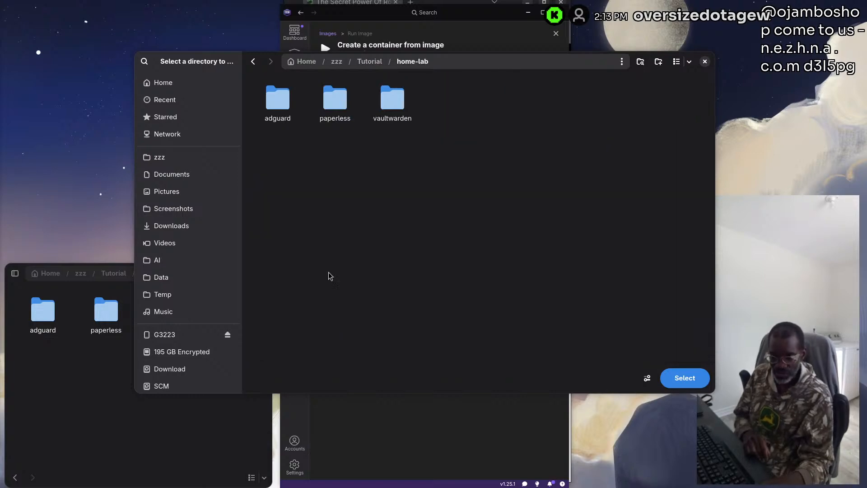
click(685, 378)
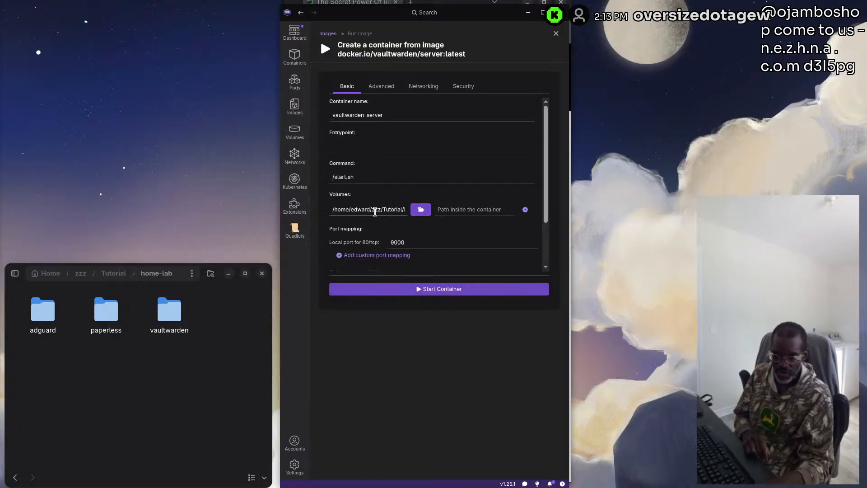
Set the volume's path inside the container to /data and start the vaultwarden-server container
click(457, 208)
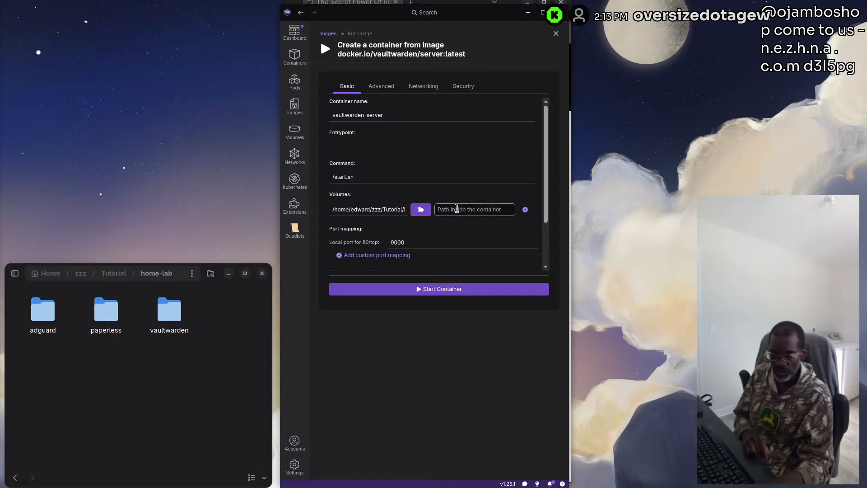
text(/da)
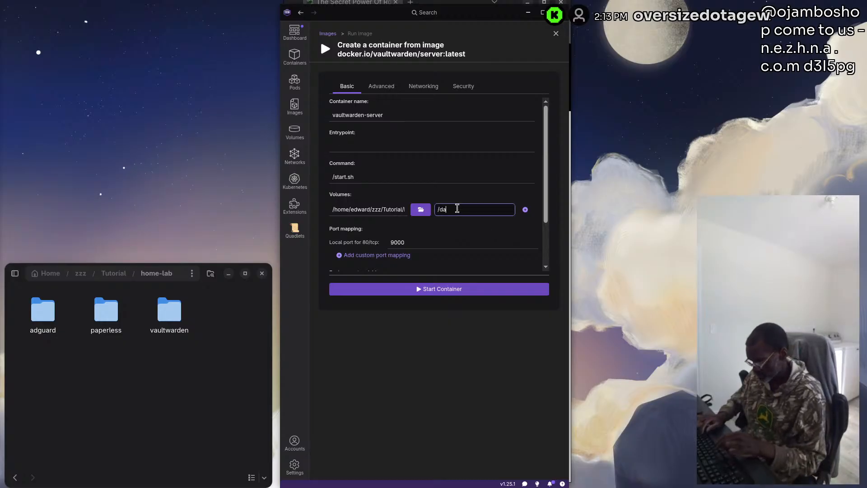
text(te)
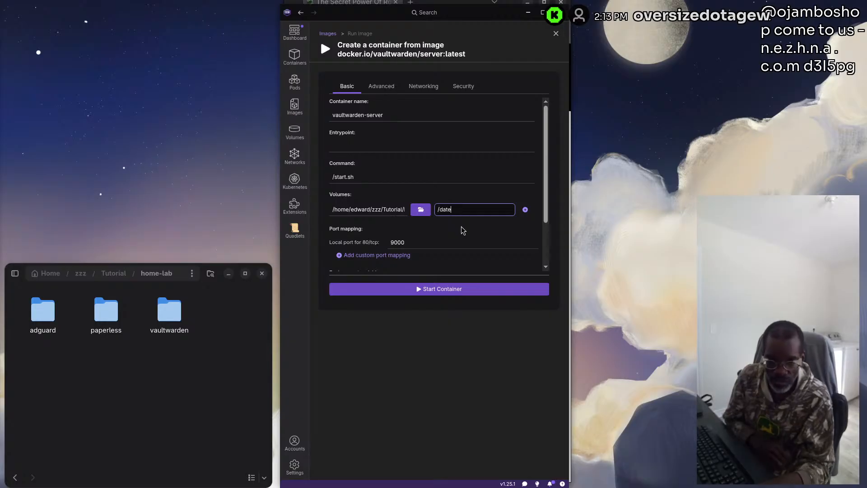
key(BackSpace)
text(a)
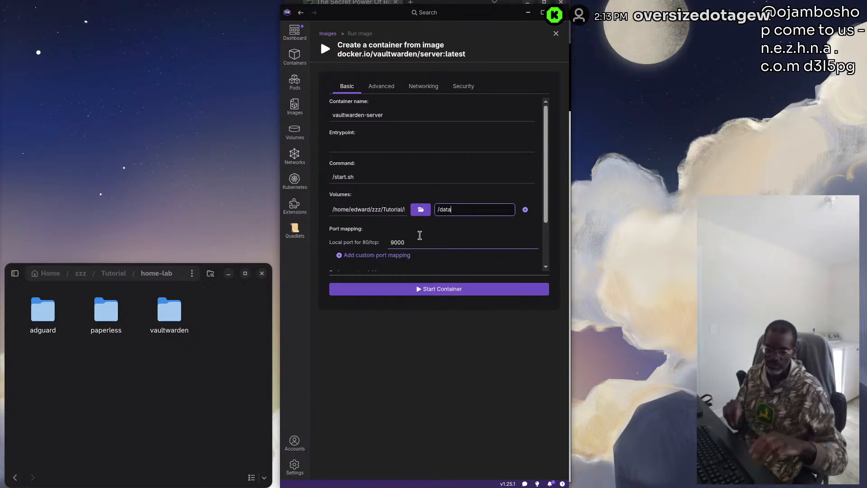
click(435, 290)
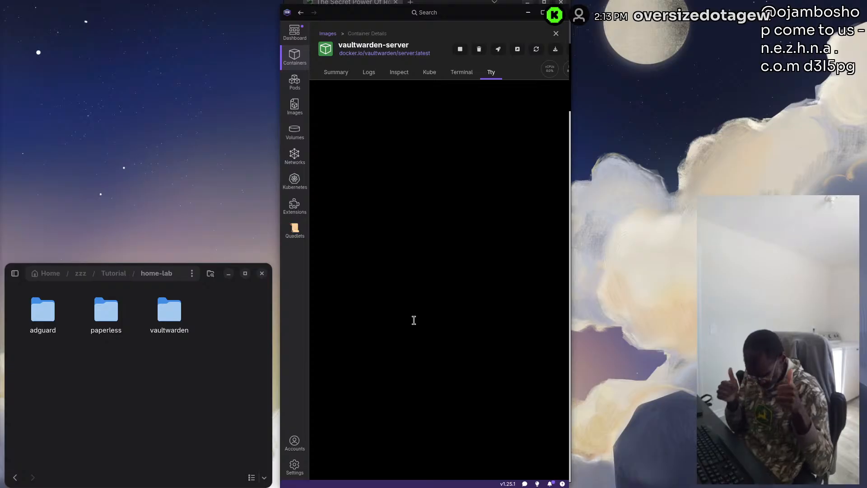
Search the registry for paperless-ngx, pull the docker.io/linuxserver/paperless-ngx image, and return to the images list
click(298, 111)
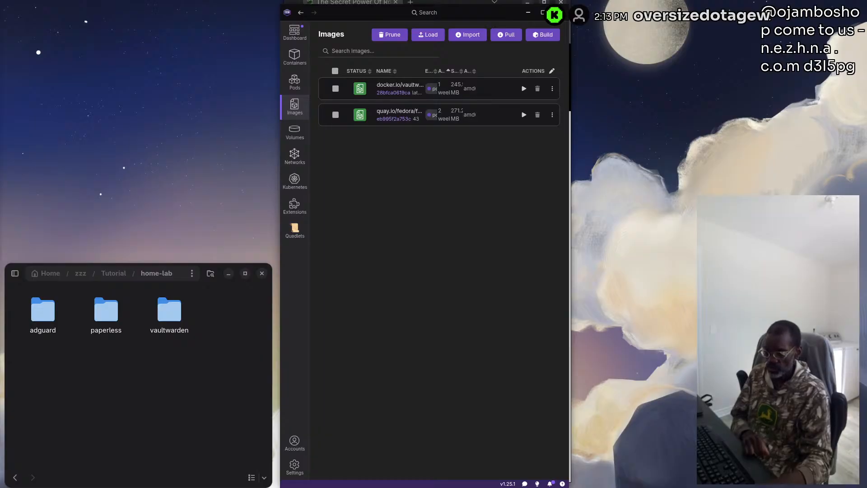
click(506, 35)
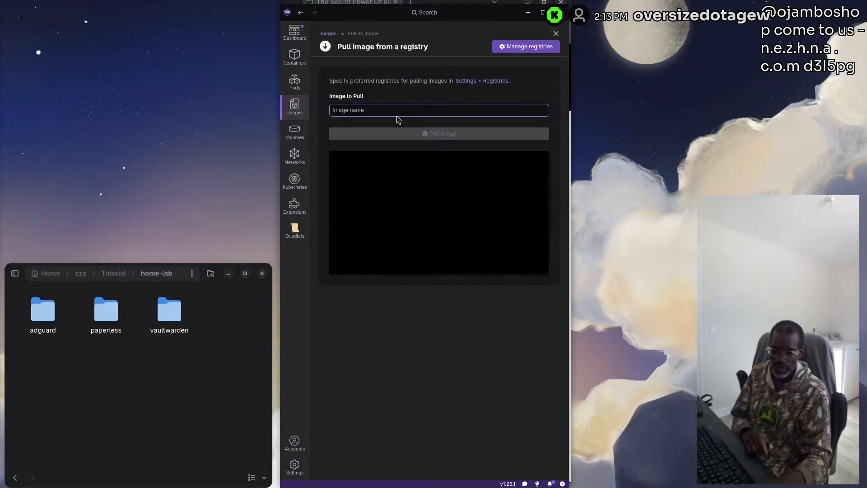
text(paperle)
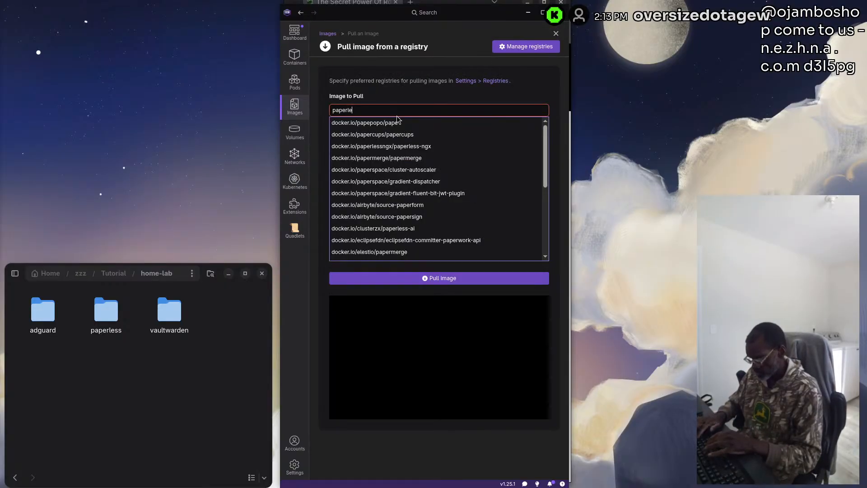
text(ss-n)
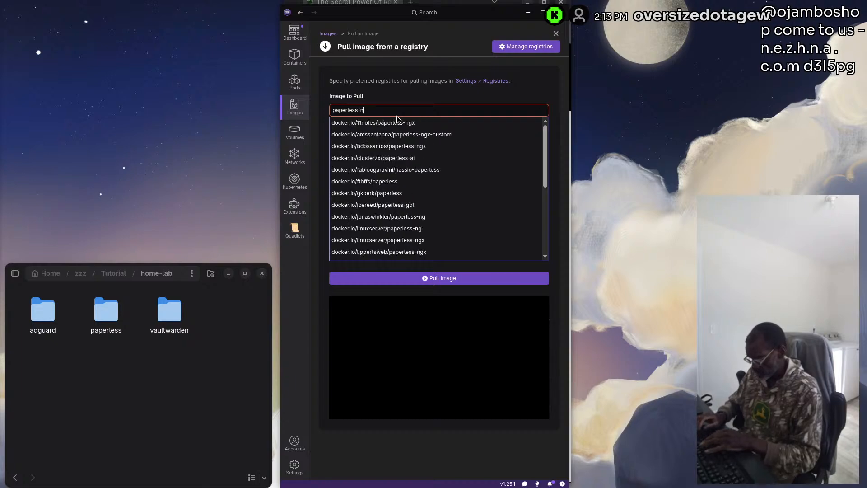
text(gx)
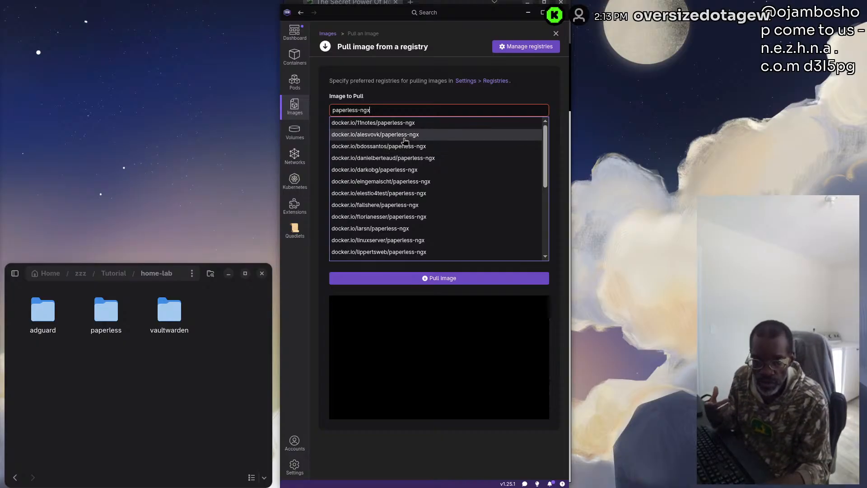
click(381, 240)
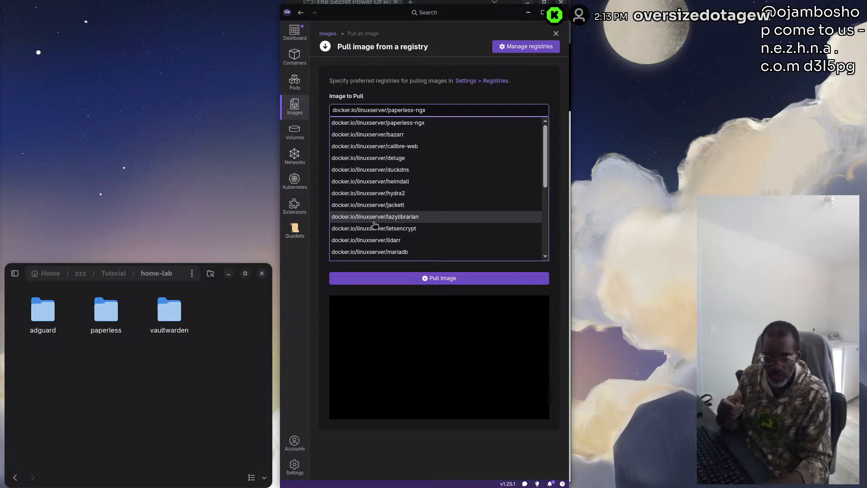
click(441, 278)
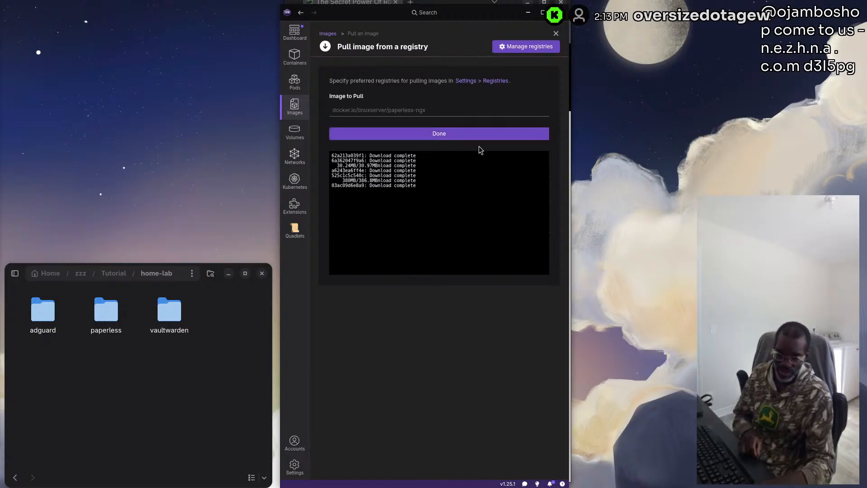
click(439, 135)
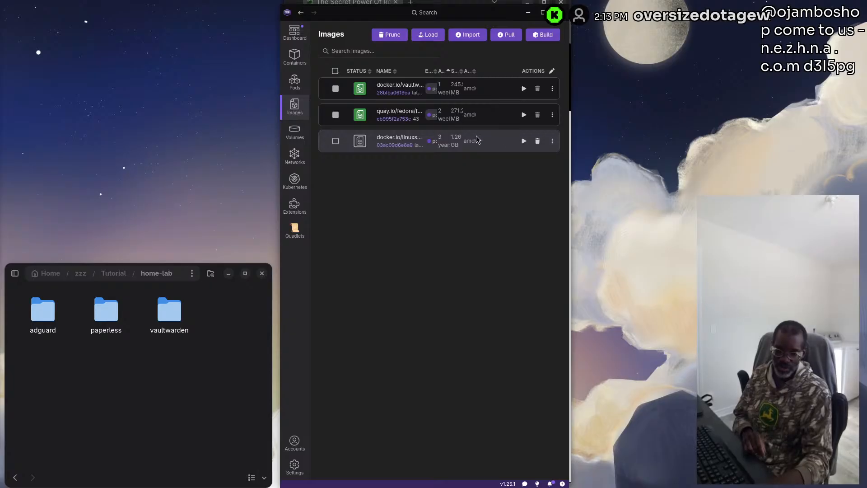
Start creating a container from the linuxserver paperless-ngx image and name it paperless-ngx
click(524, 141)
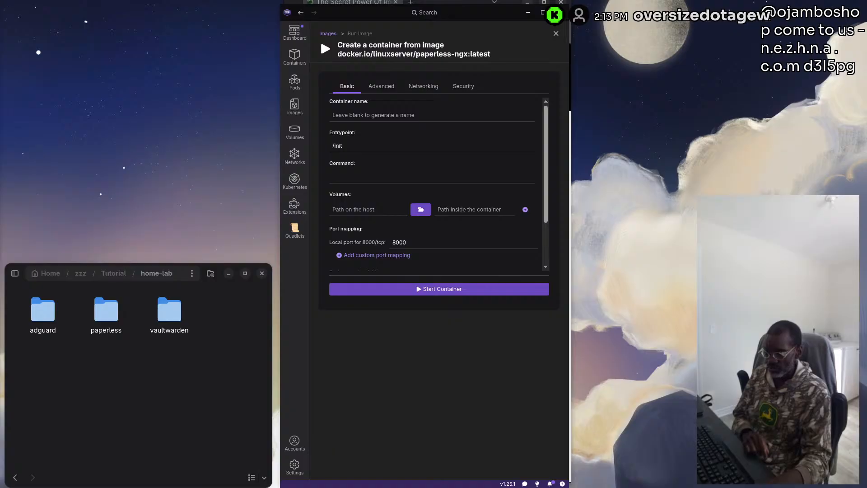
click(375, 115)
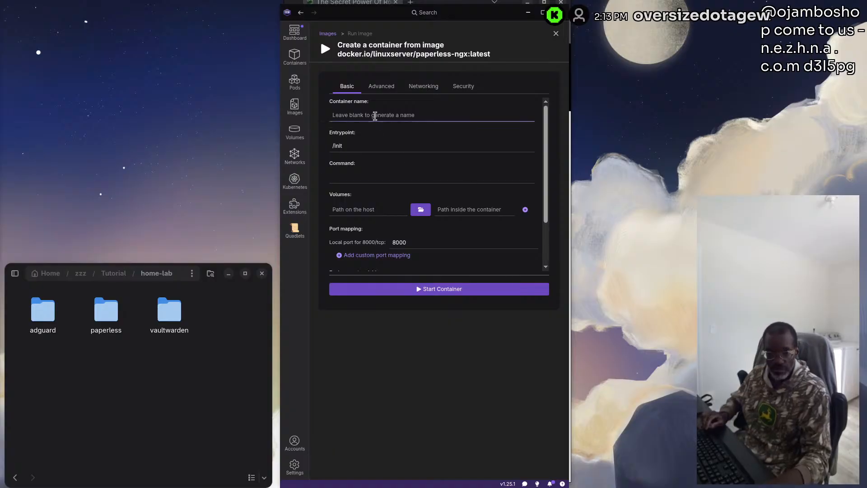
text(paperless-ngx)
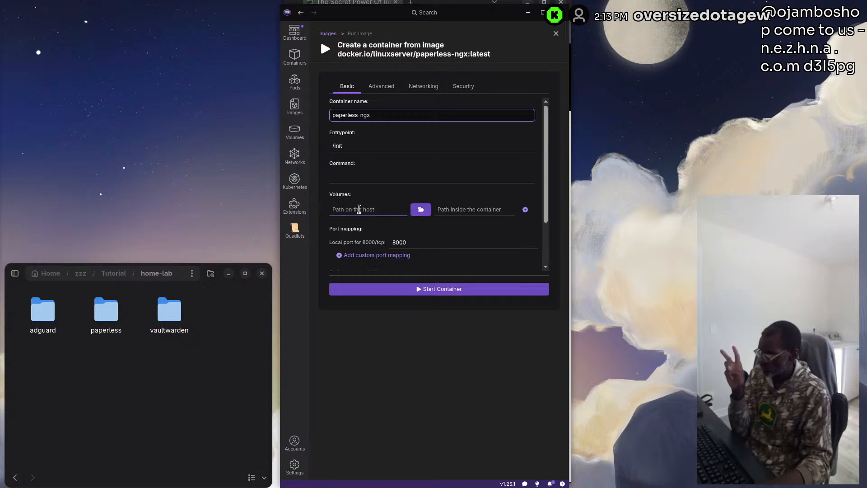
Set the volume's host path to the data folder inside home-lab/paperless
click(420, 209)
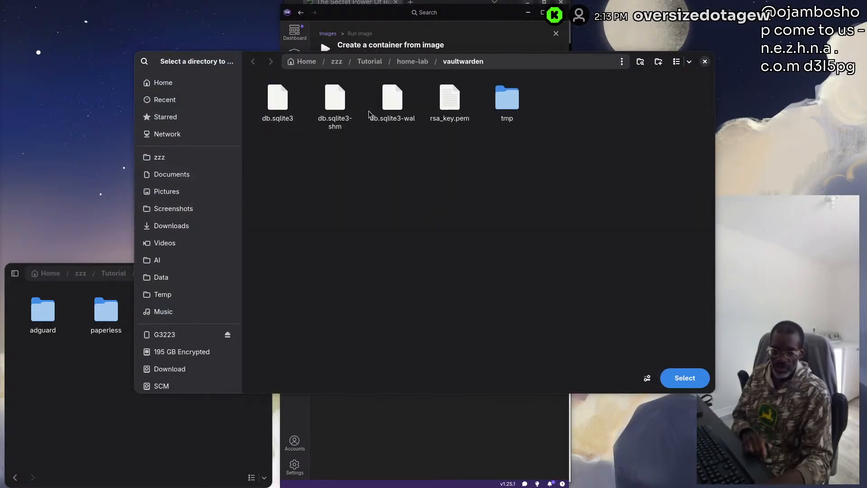
click(412, 62)
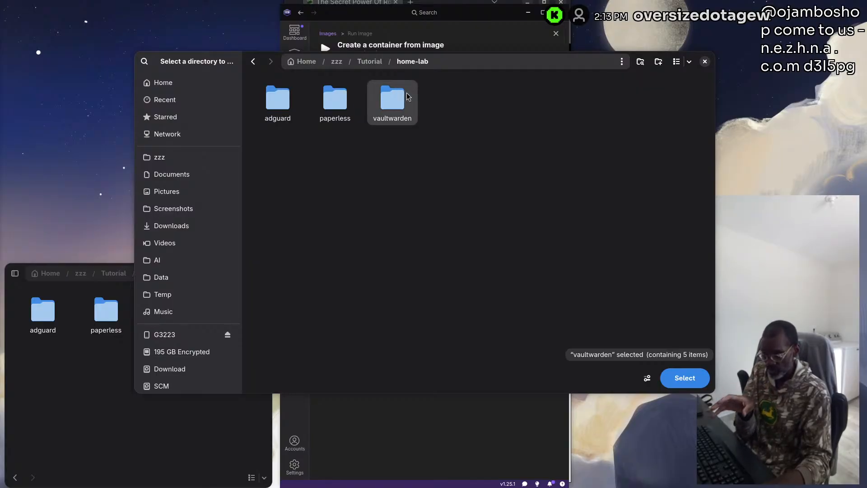
double_click(336, 106)
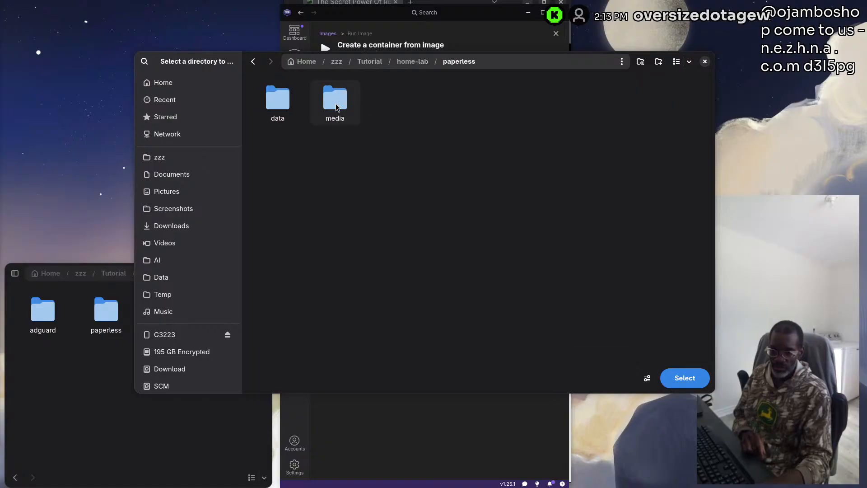
click(266, 103)
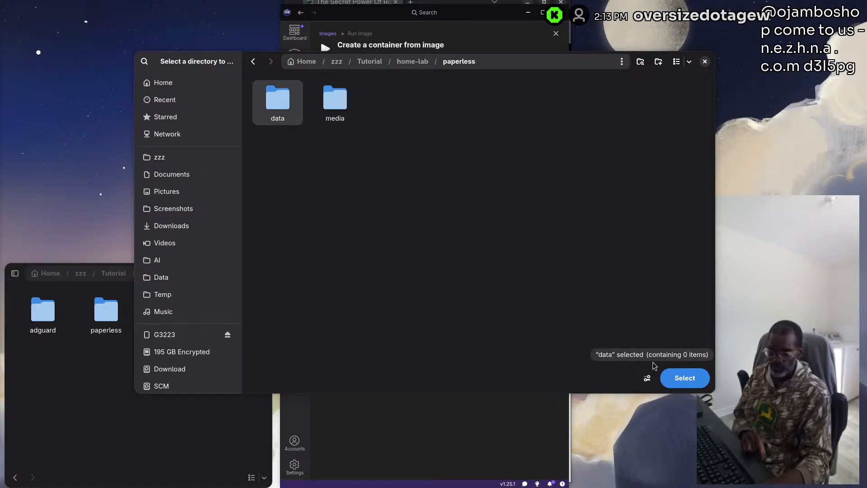
click(685, 379)
click(463, 210)
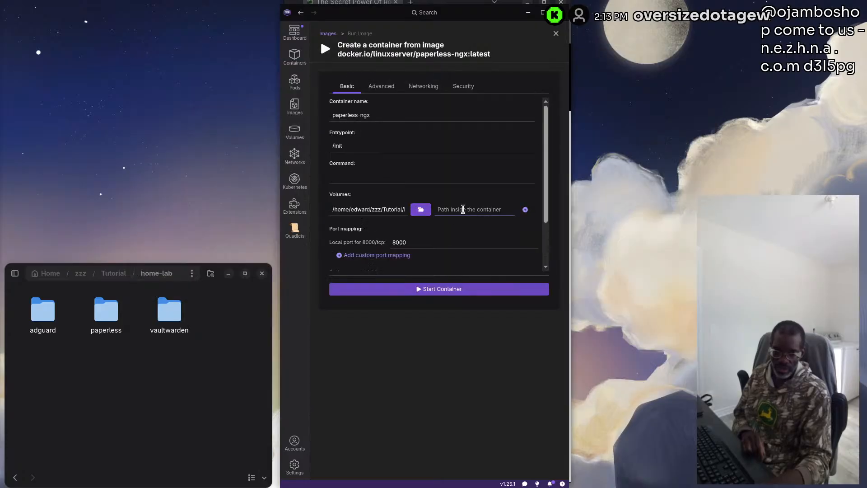
text(/)
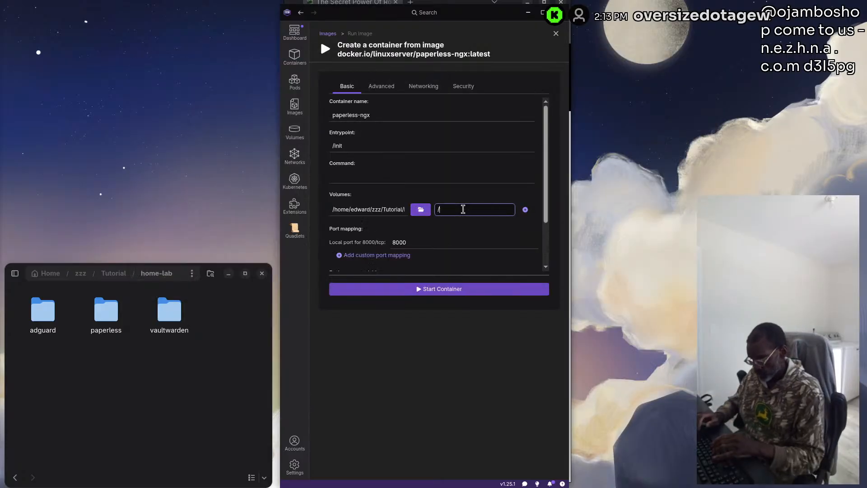
text(opt)
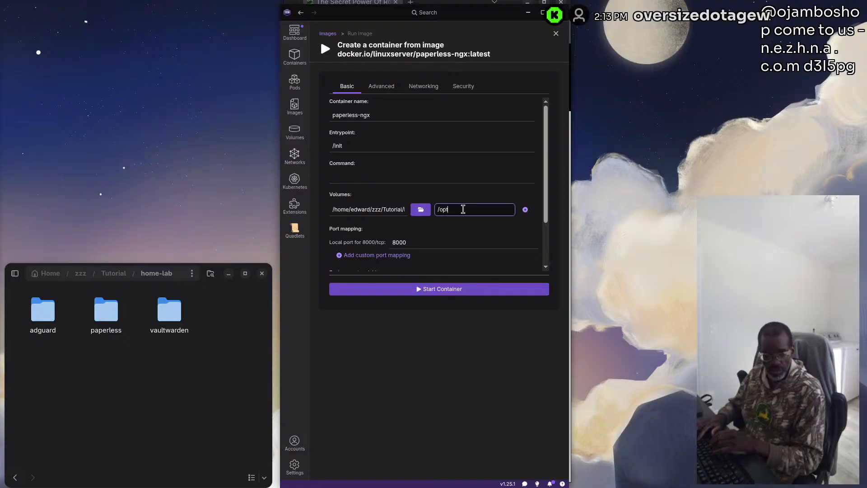
text(/)
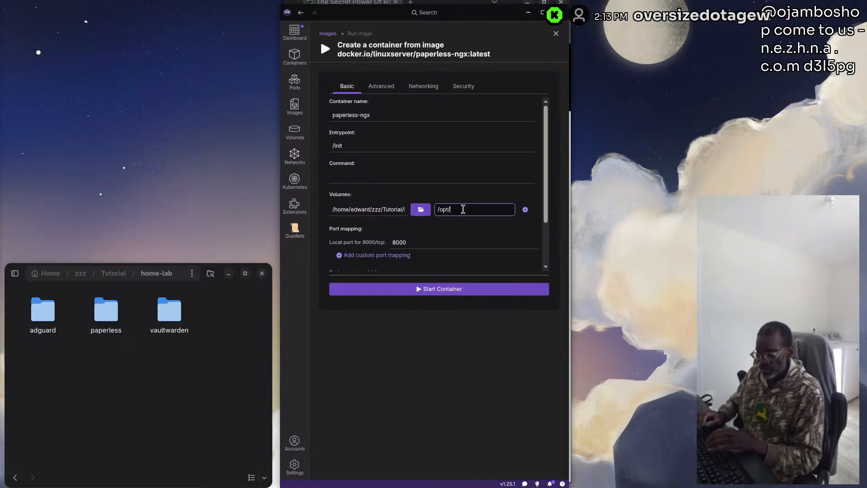
key(BackSpace)
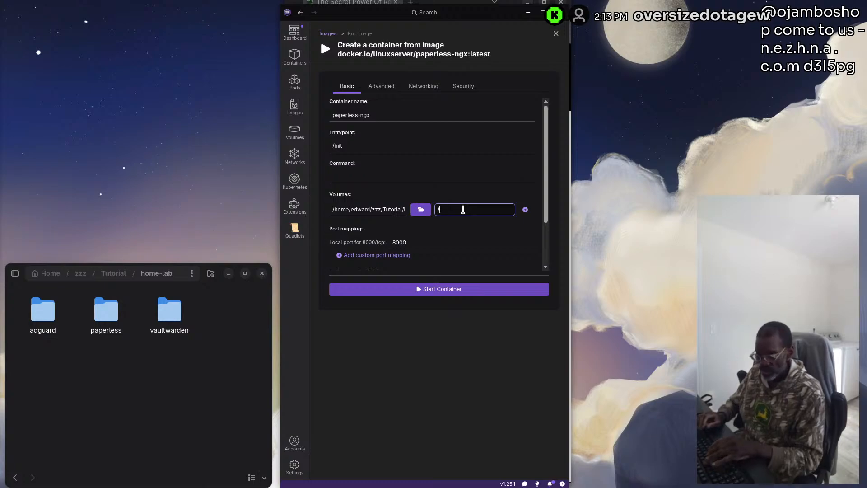
text(us)
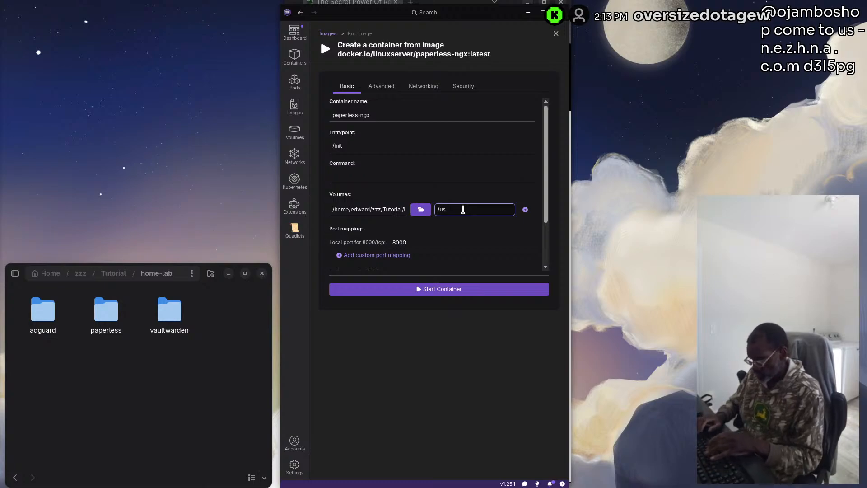
key(BackSpace)
key(BackSpace)
key(BackSpace)
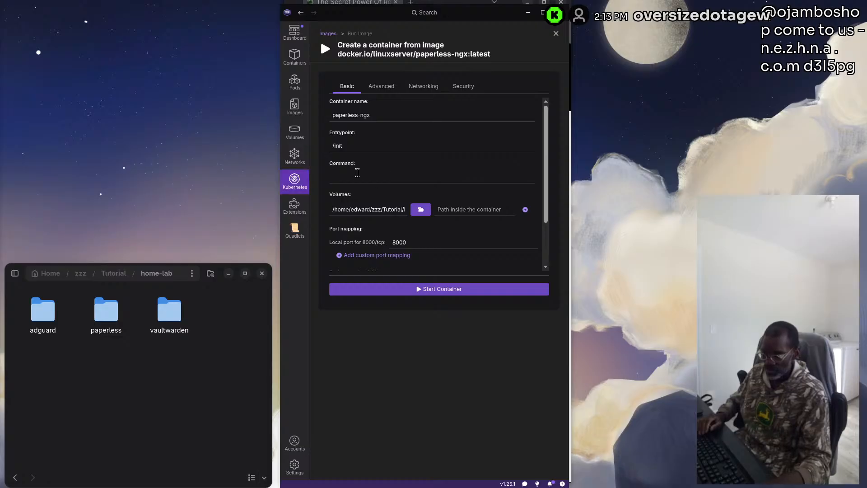
Set the data volume's path inside the container to /usr/src/paperless/data and add a second volume row
click(438, 209)
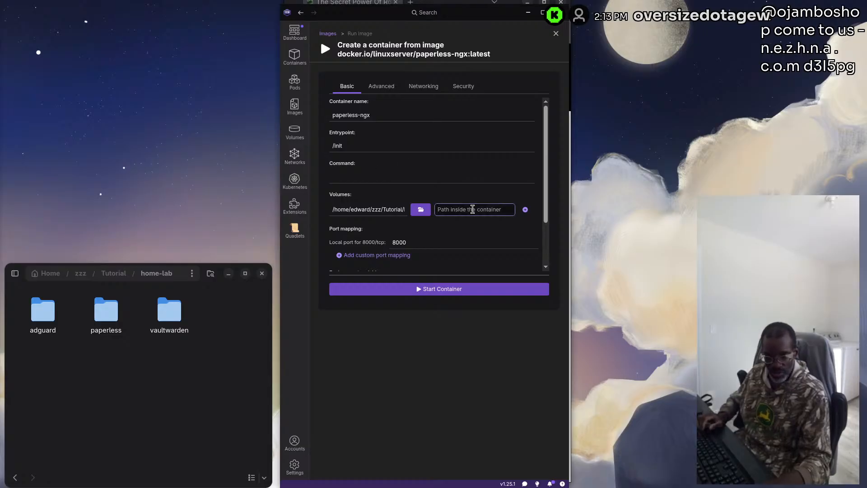
text(/usr/src/paperless/data)
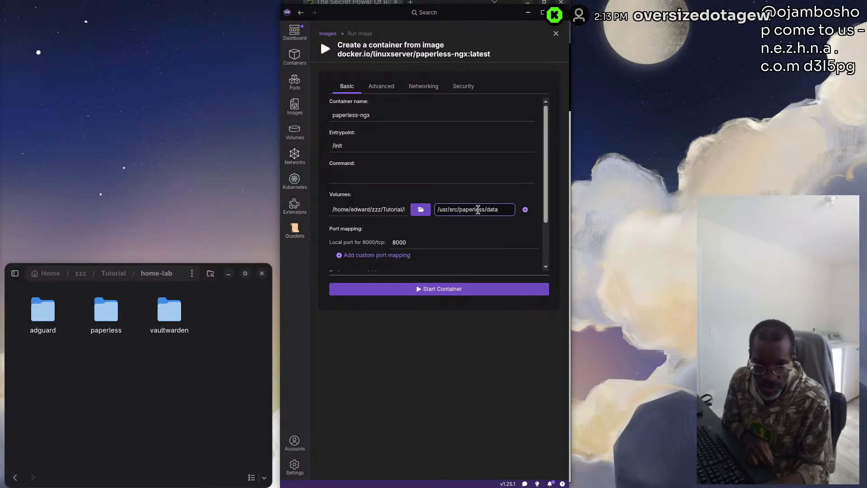
click(527, 211)
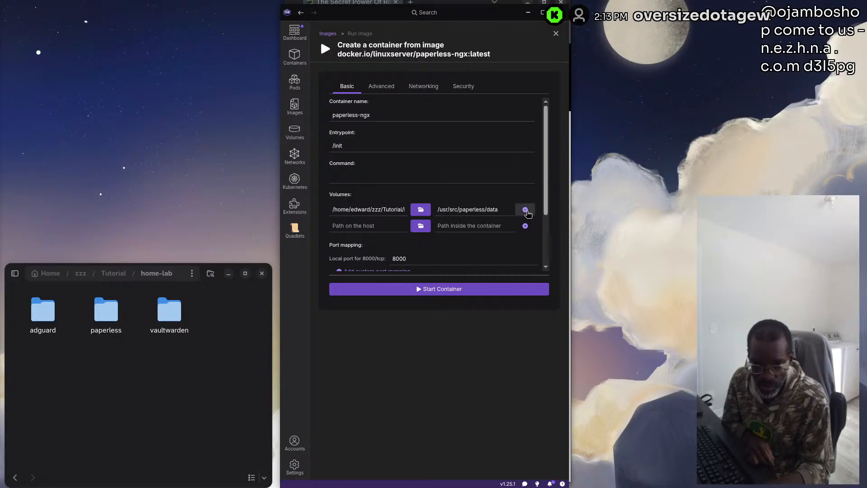
Set the second volume's host path to the media folder inside home-lab/paperless
click(420, 226)
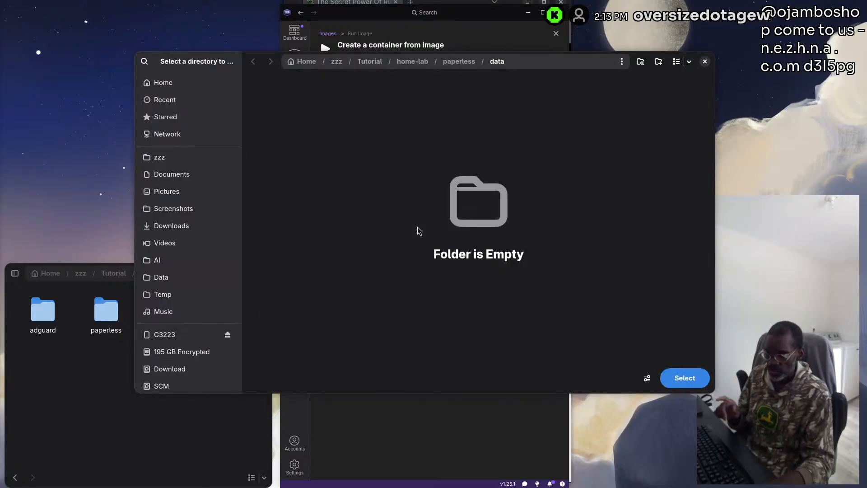
click(459, 61)
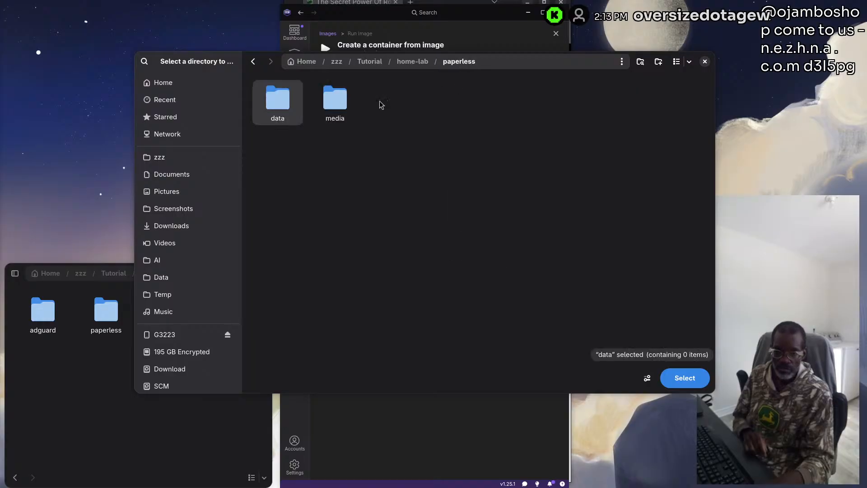
click(334, 106)
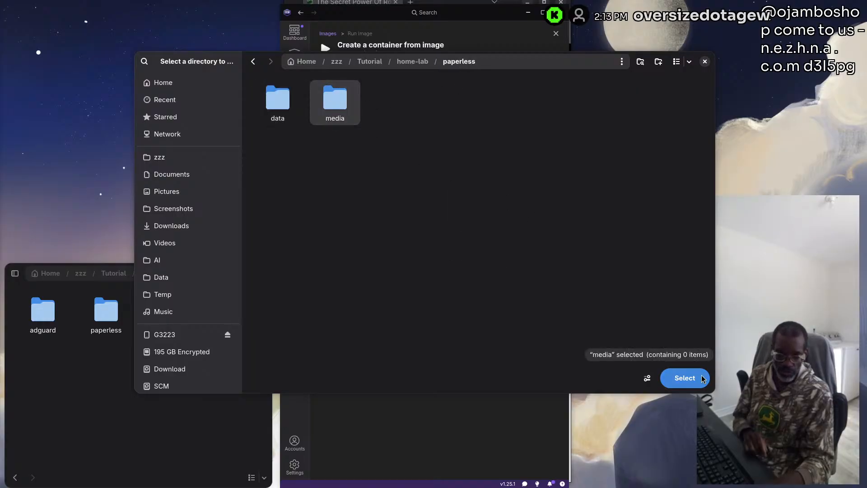
click(685, 378)
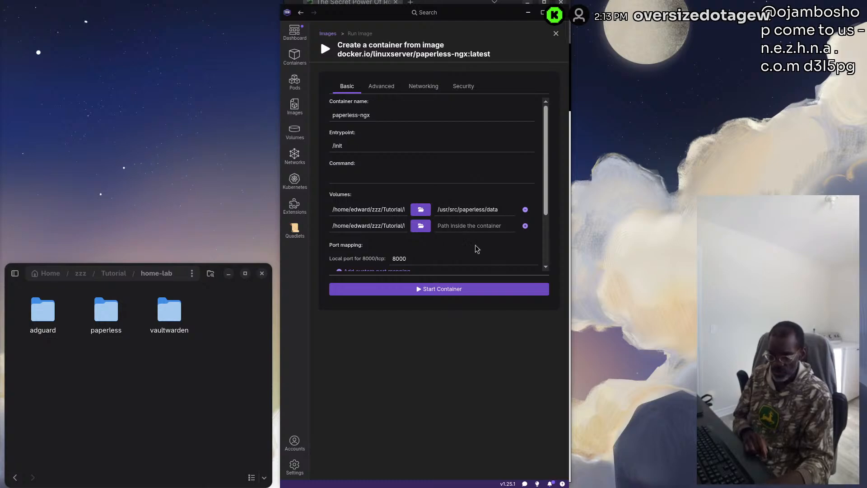
Set the media volume's path inside the container to /usr/src/paperless/media and start the paperless-ngx container
click(458, 226)
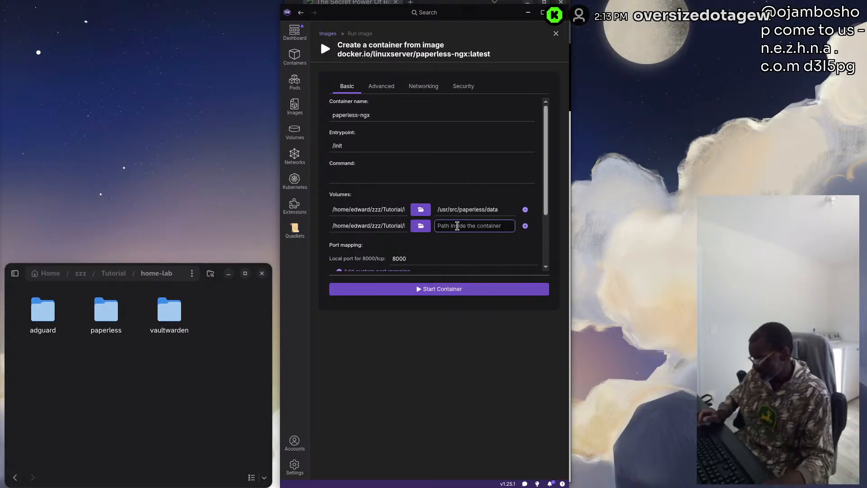
text(/usr/src/paperless/media)
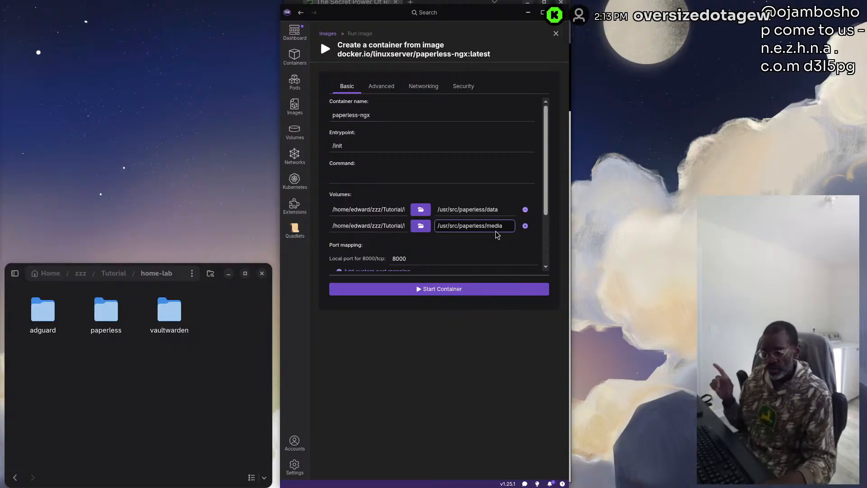
click(449, 293)
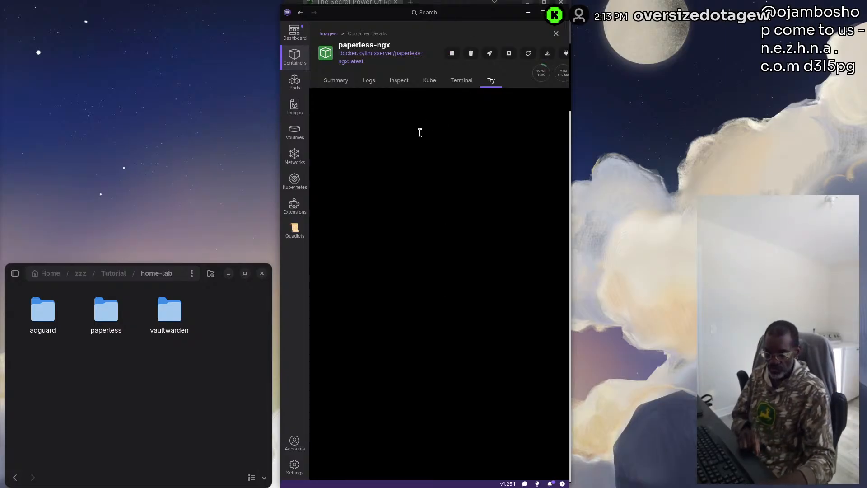
Search the registry for adguard, pull the docker.io/adguard/adguardhome image, and return to the images list
click(309, 105)
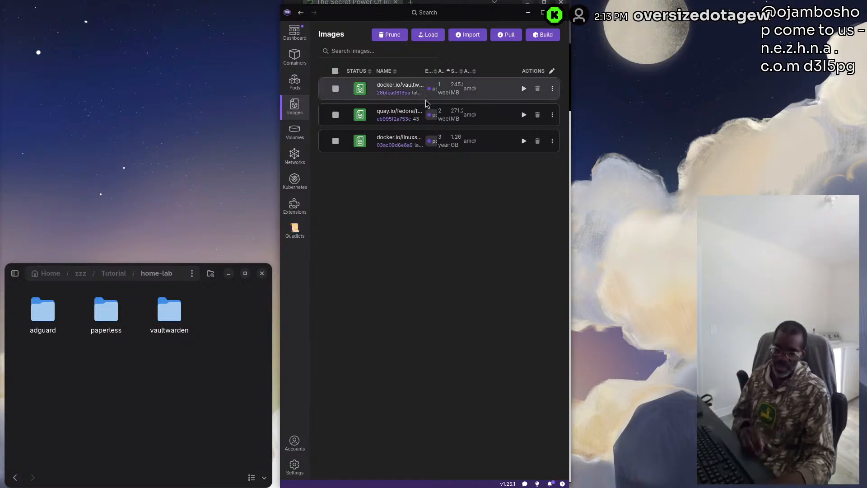
click(510, 37)
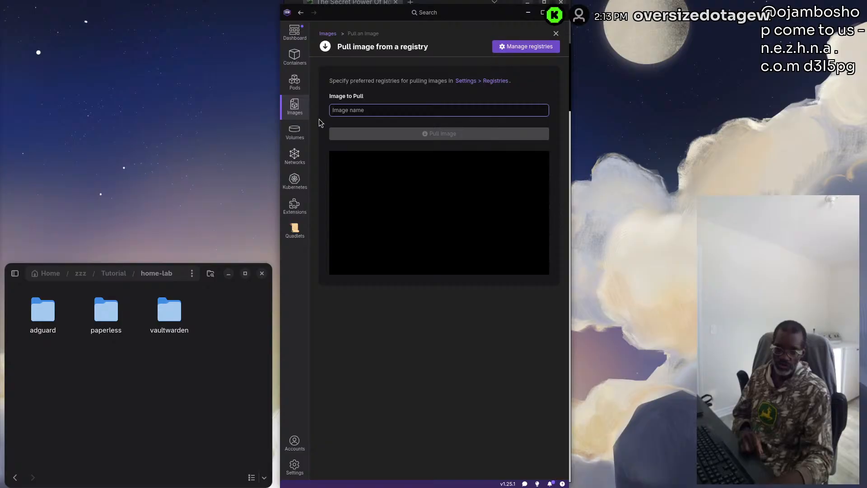
text(ad)
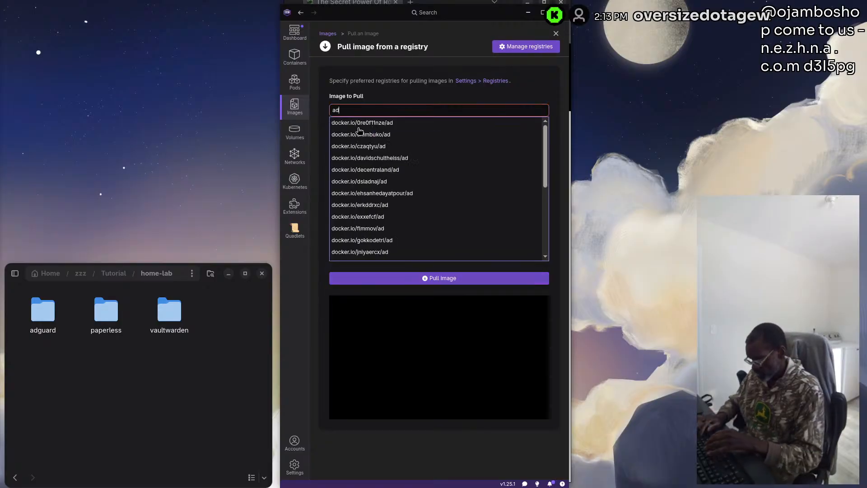
text(guard)
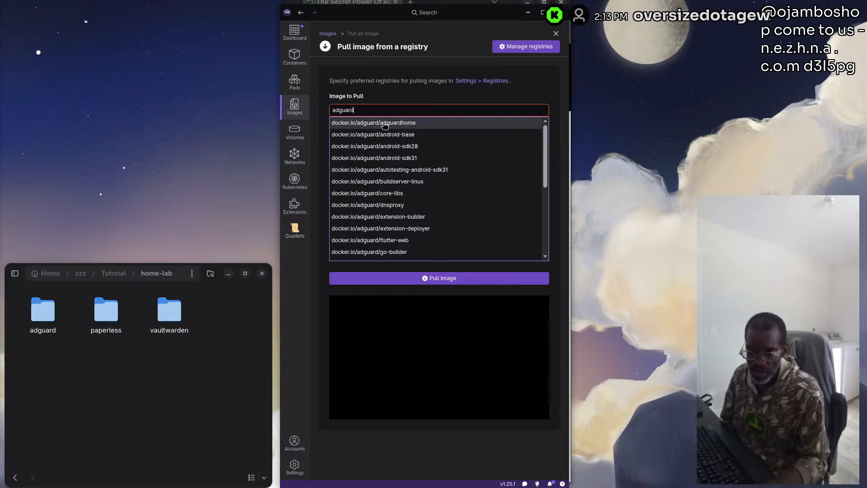
click(403, 123)
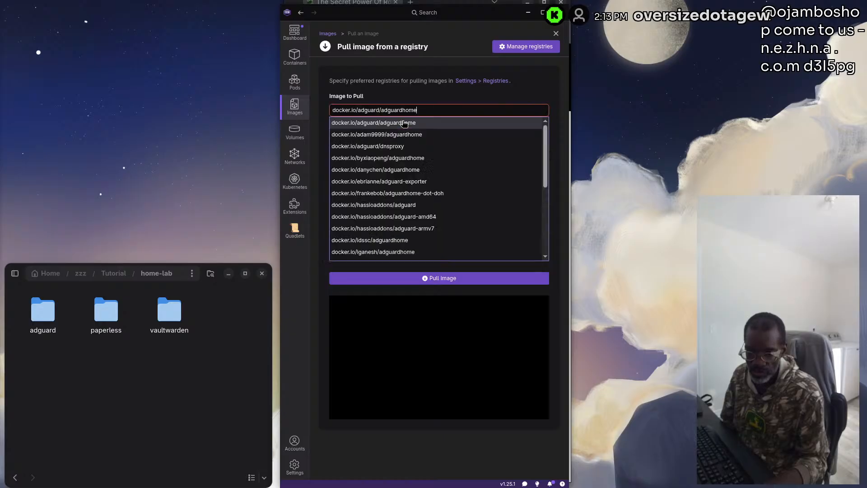
click(444, 281)
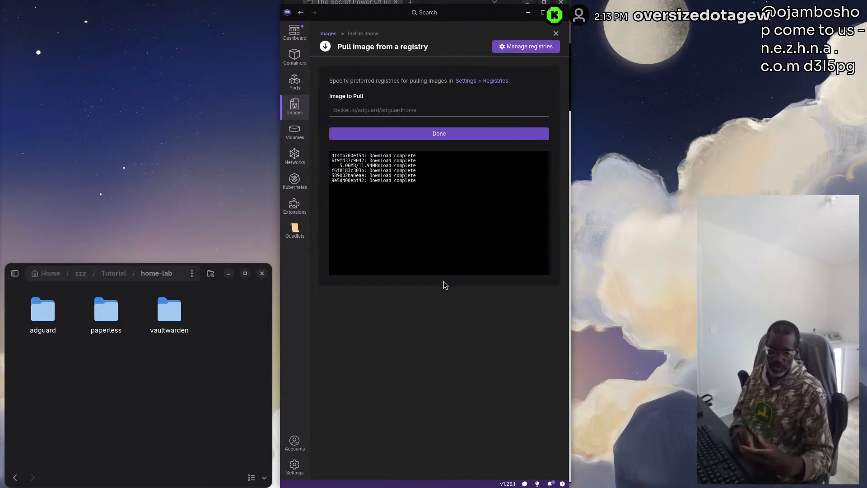
click(438, 135)
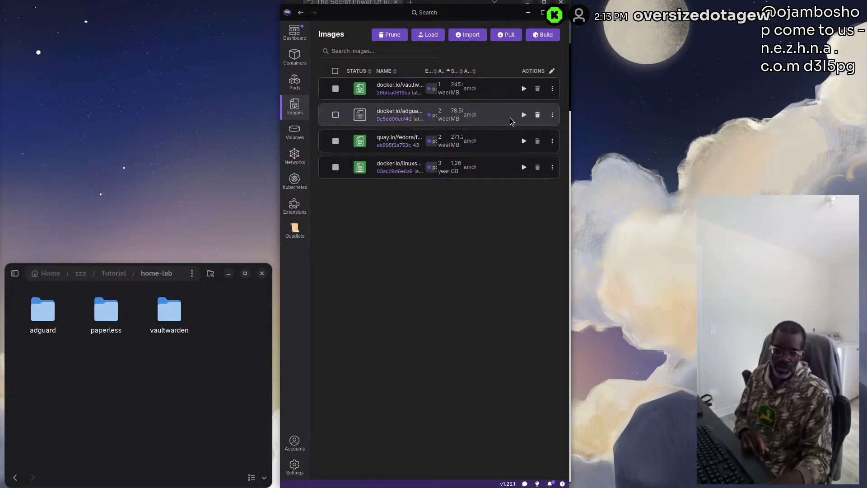
Start creating a container from the adguard/adguardhome image and name it adguardhome-home
click(524, 115)
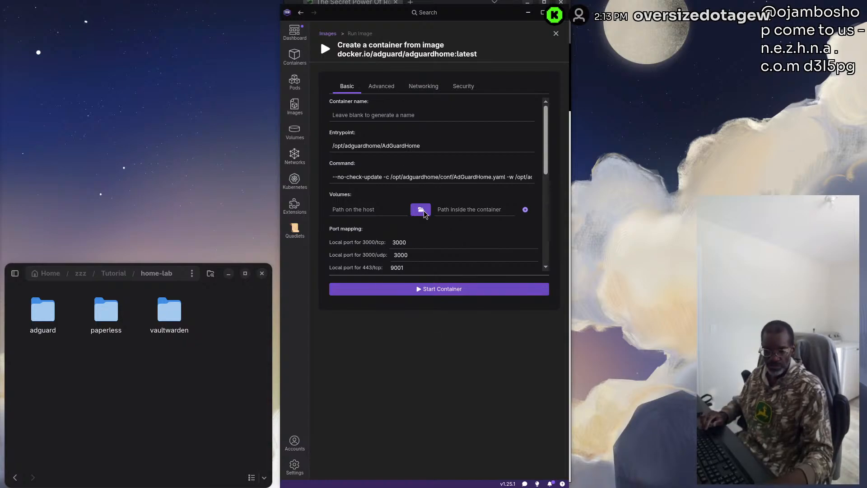
click(379, 114)
text(adguardhome-home)
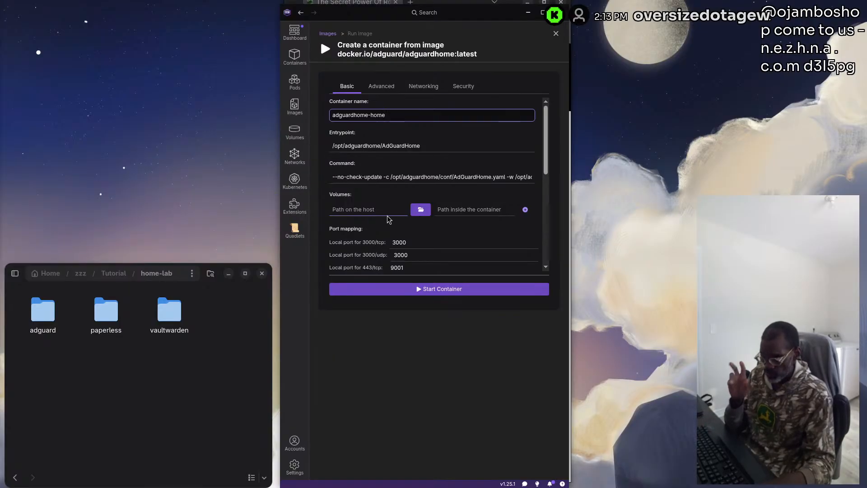
Set the volume's host path to the work folder inside home-lab/adguard
click(423, 209)
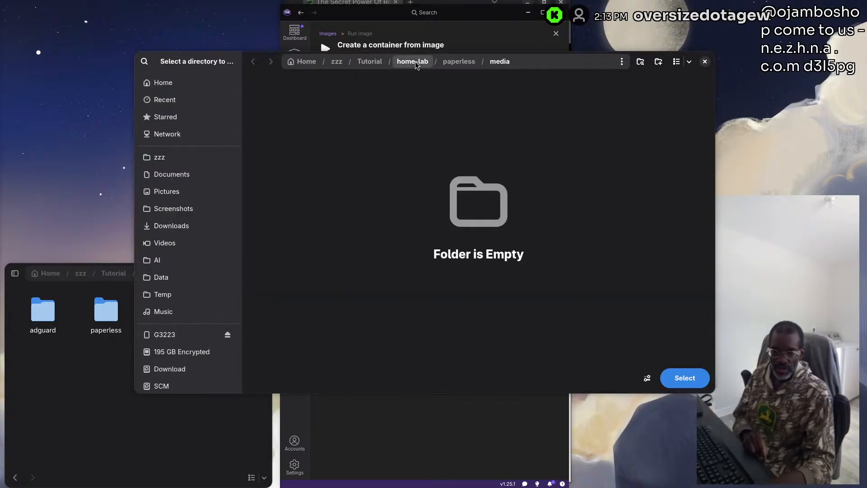
click(415, 61)
double_click(274, 106)
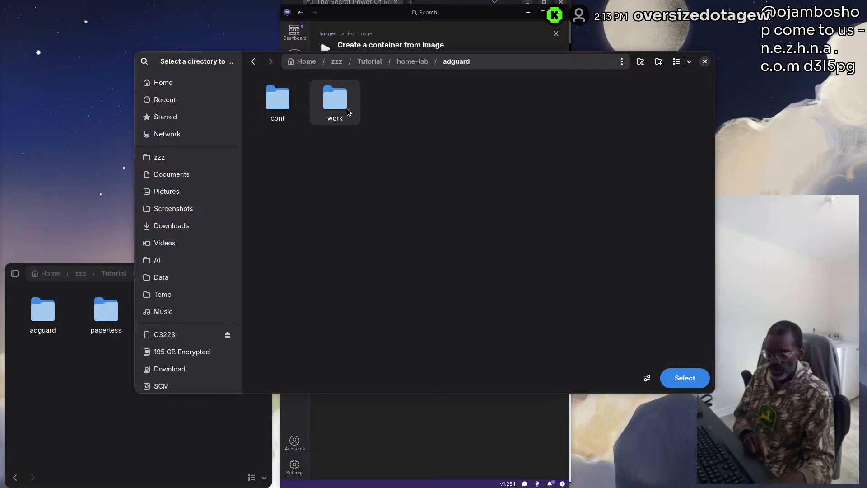
click(335, 100)
click(681, 378)
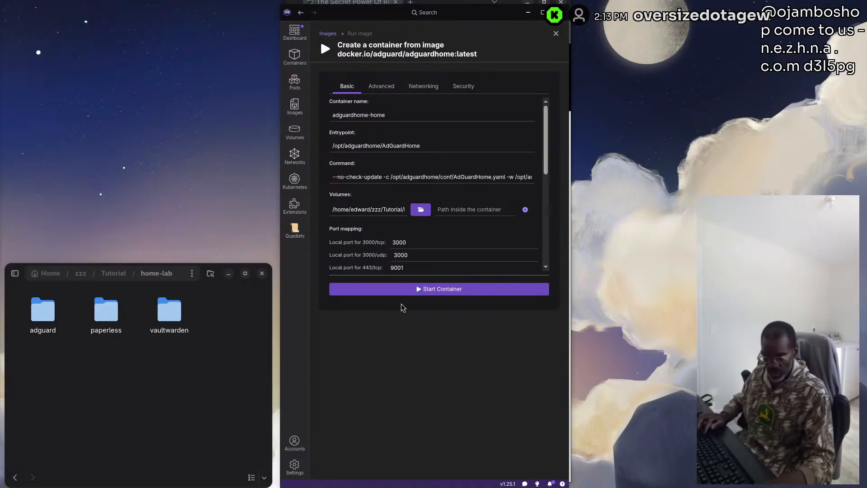
Set the work volume's path inside the container to /opt/adguardhome/work and add another volume row
click(455, 209)
text(/opt/adguardhome/work)
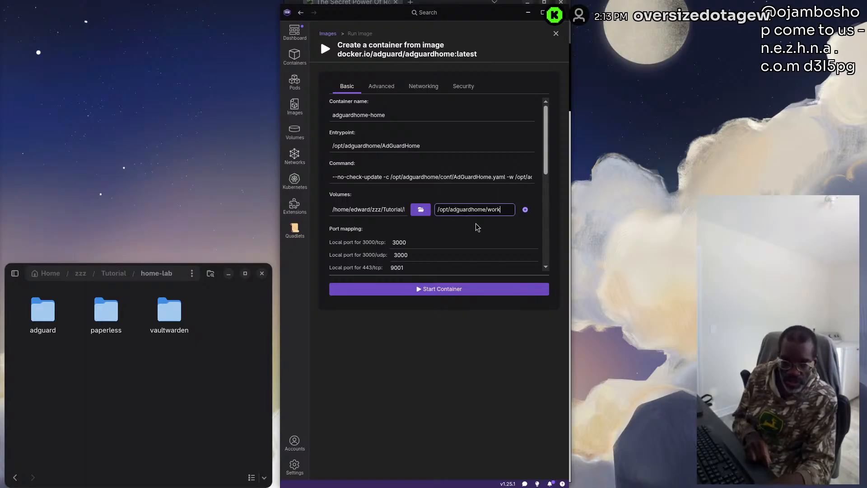
click(526, 210)
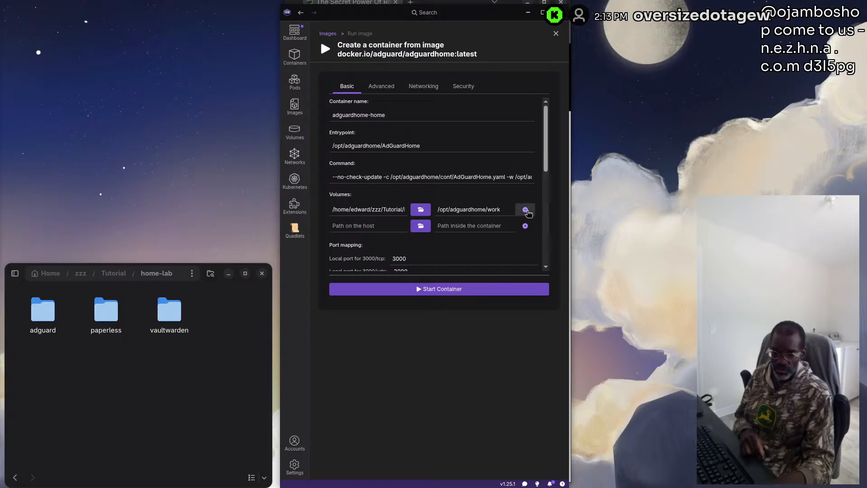
Set the second volume's host path to the conf folder inside home-lab/adguard
click(420, 227)
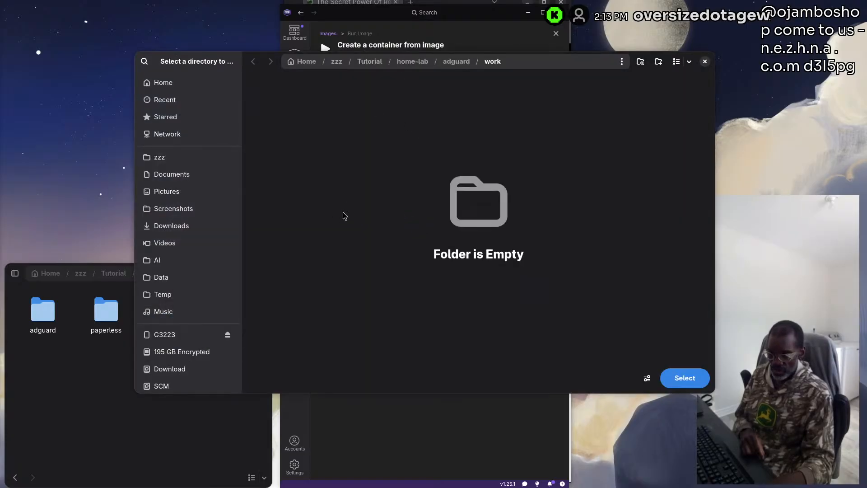
click(457, 62)
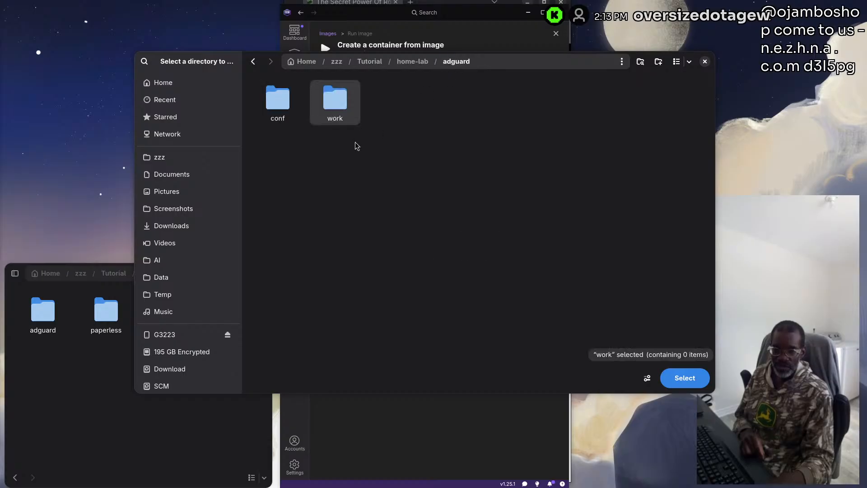
click(285, 104)
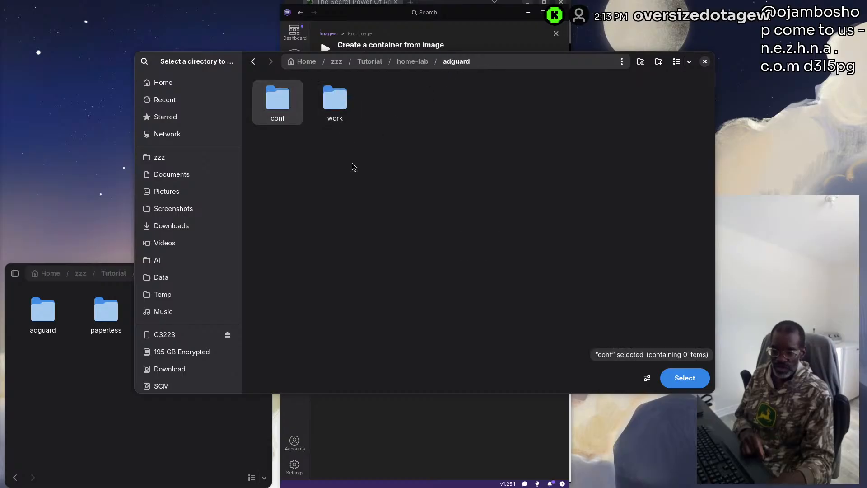
click(683, 378)
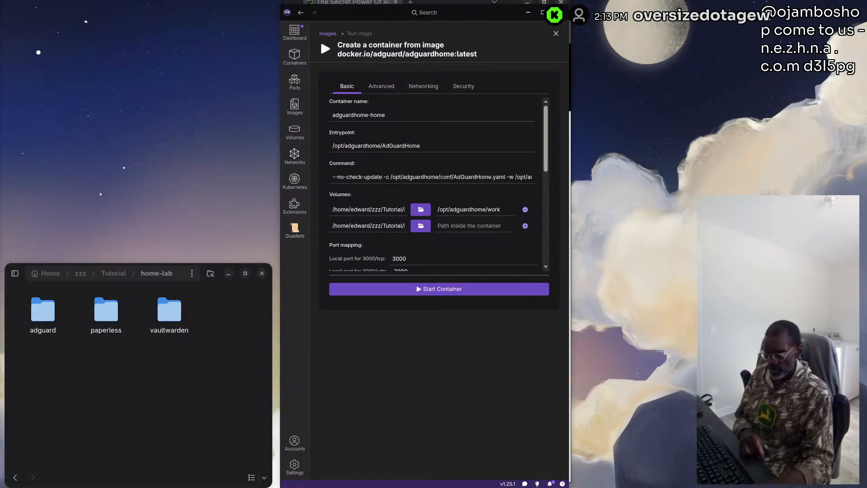
Set the conf volume's path inside the container to /opt/adguardhome/conf
click(459, 226)
text(/opt/adguardhome/conf)
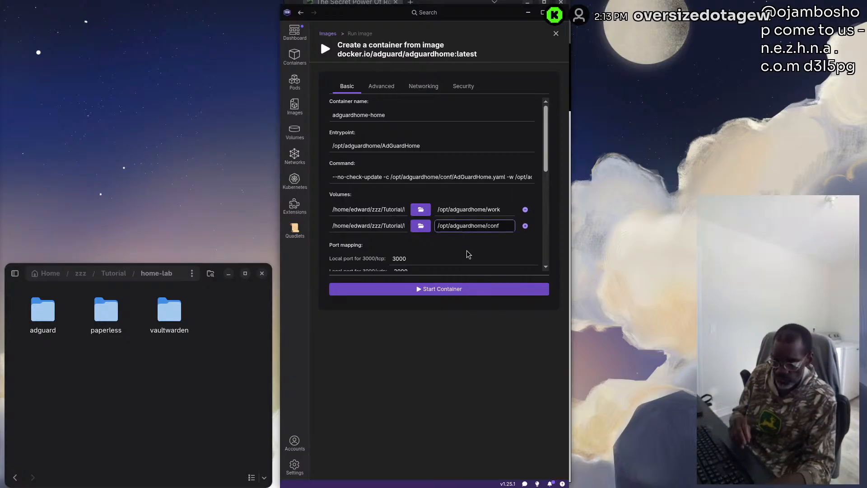
scroll(467, 251, down, 1)
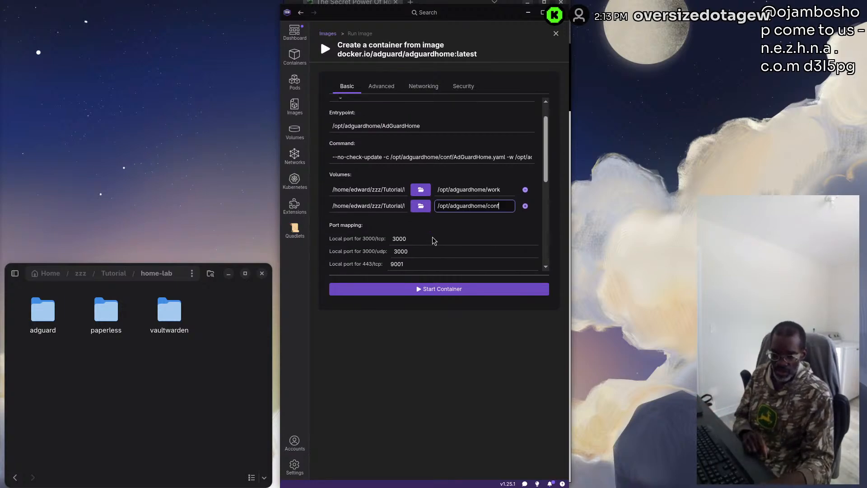
scroll(433, 241, down, 4)
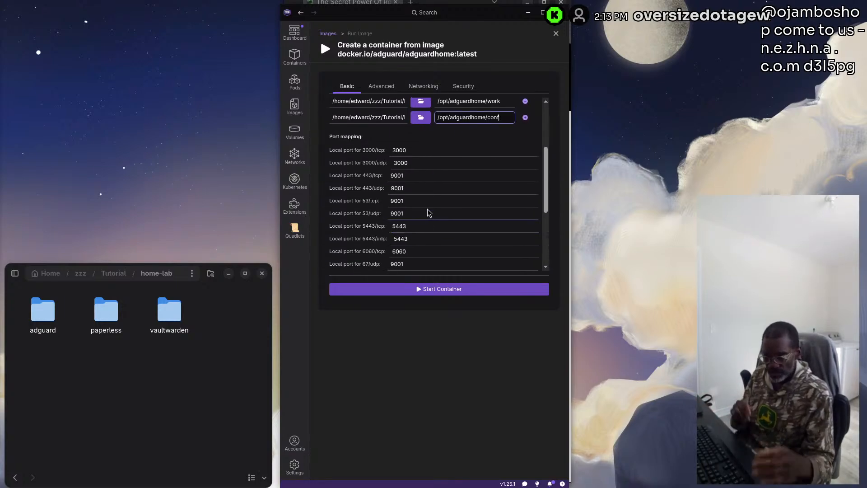
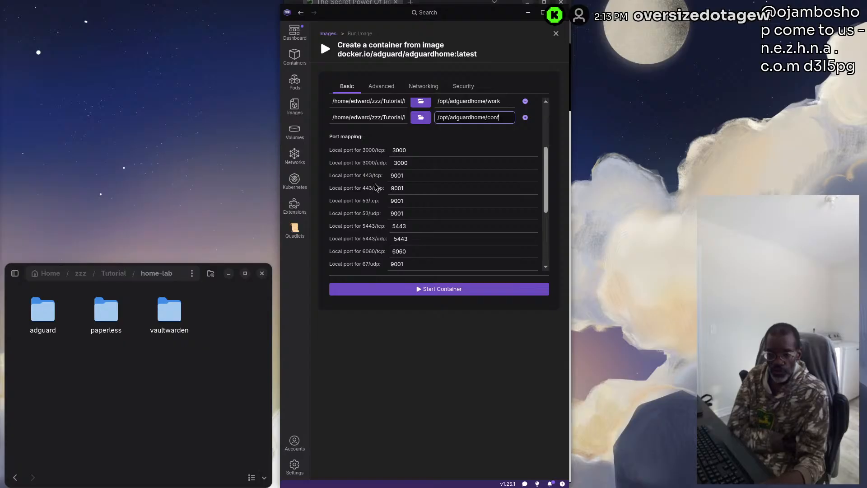
Set the local ports for 443/tcp and 443/udp to 8443 in the AdGuard Home container's port mapping
double_click(399, 174)
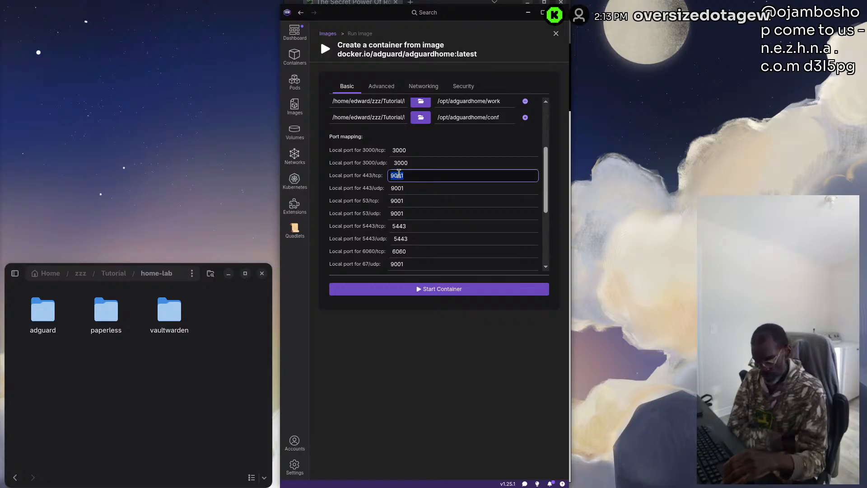
text(8443)
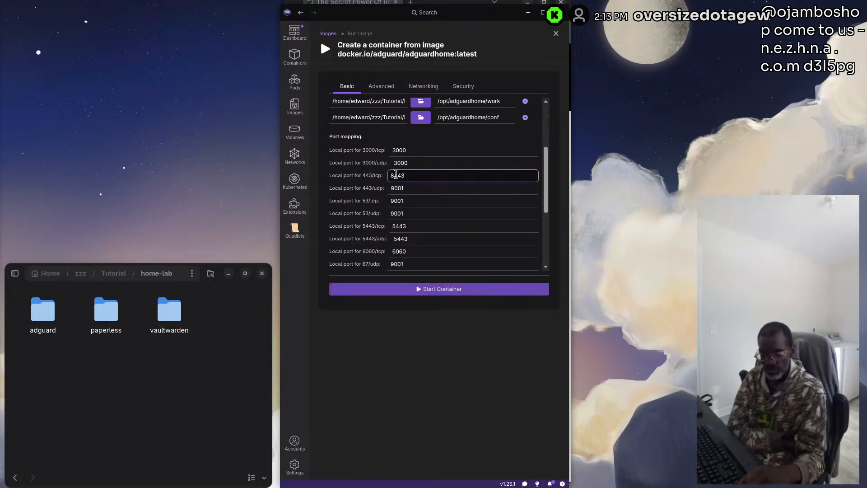
double_click(409, 188)
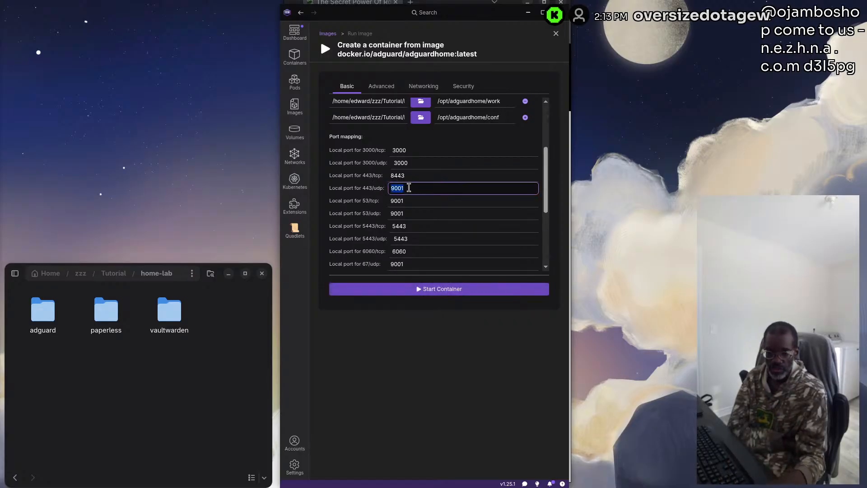
text(8443)
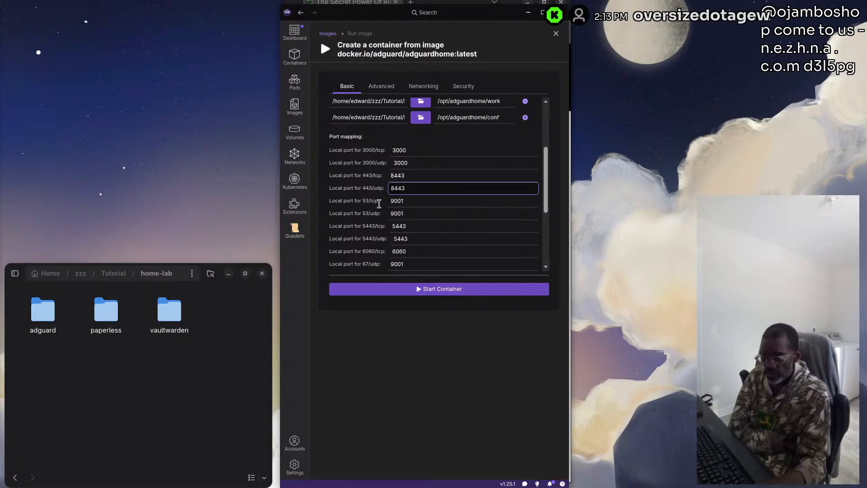
Set the local ports for 53/tcp and 53/udp to 5553
double_click(397, 201)
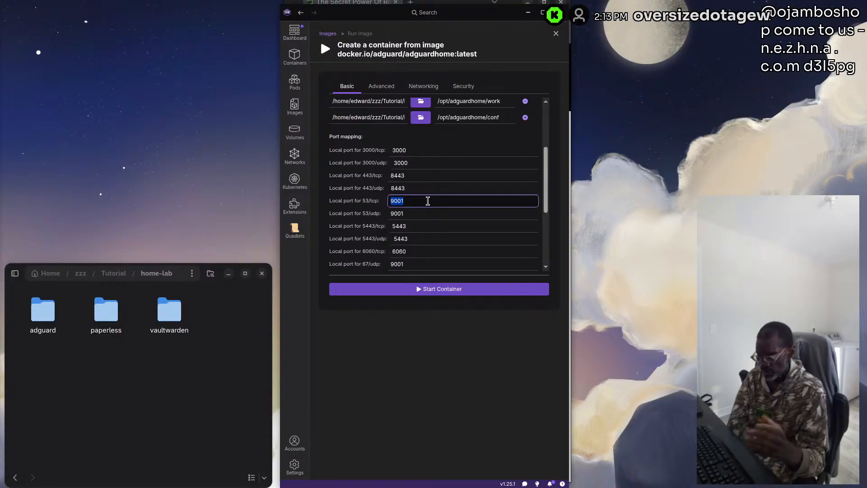
text(55)
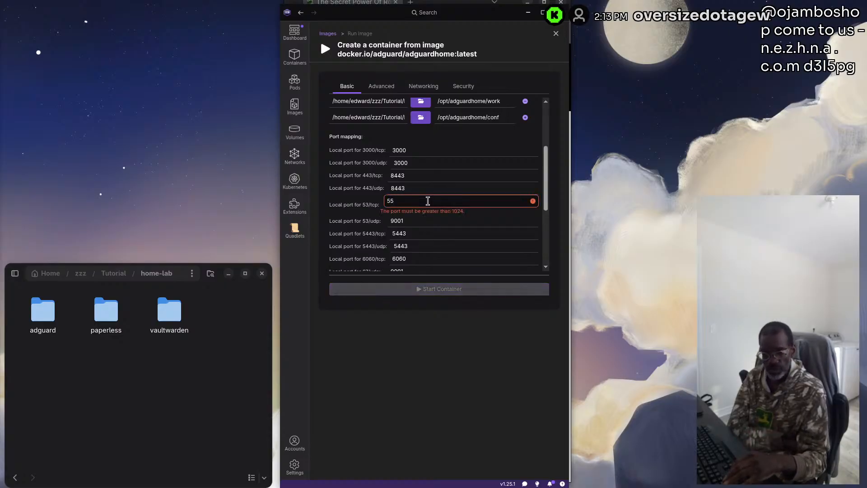
text(53)
double_click(400, 214)
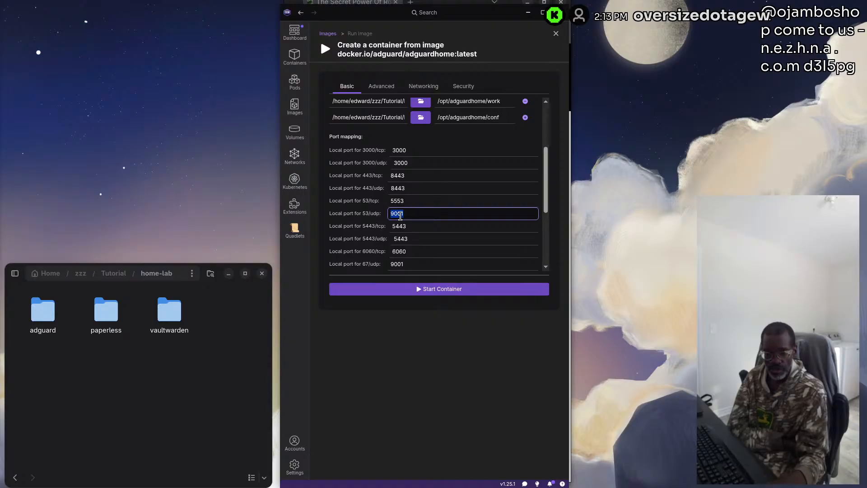
text(5553)
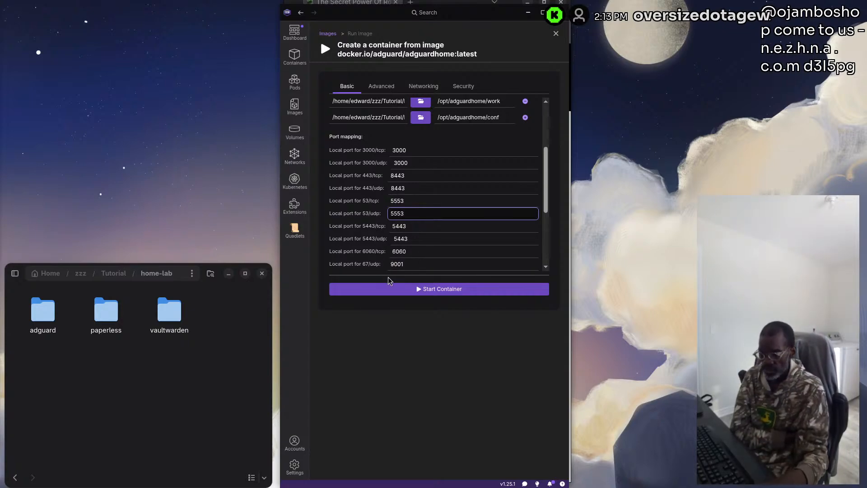
Set the local port for 67/udp to 6067 and the one for 68/udp to 6068
scroll(379, 267, down, 2)
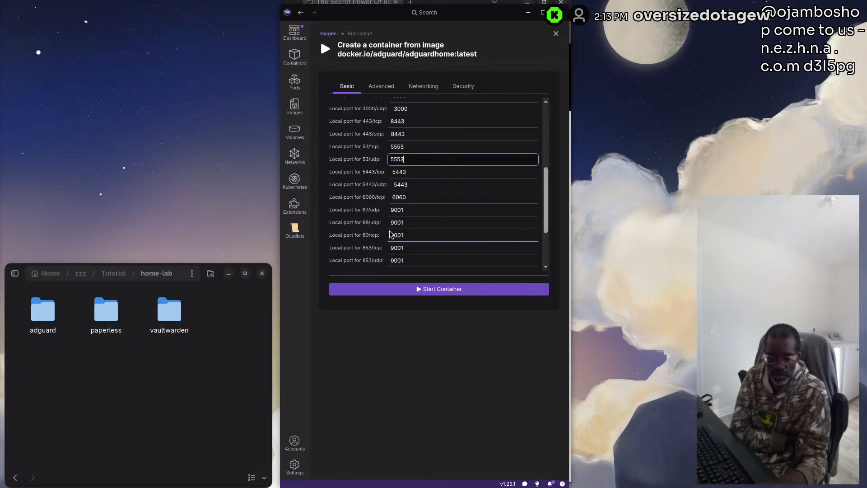
scroll(392, 231, down, 2)
scroll(390, 199, up, 2)
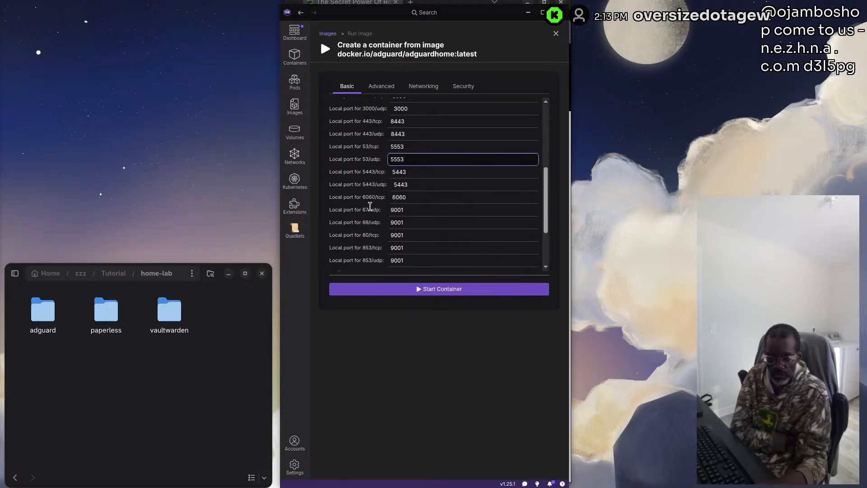
double_click(402, 209)
double_click(412, 209)
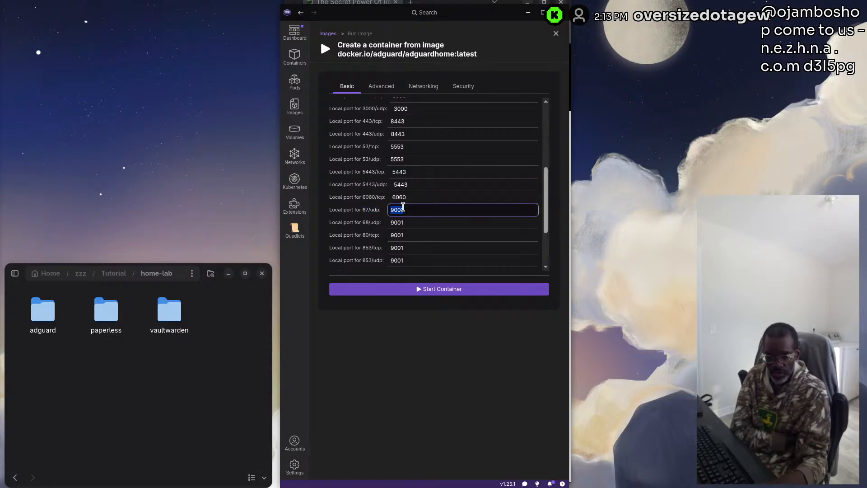
text(6067)
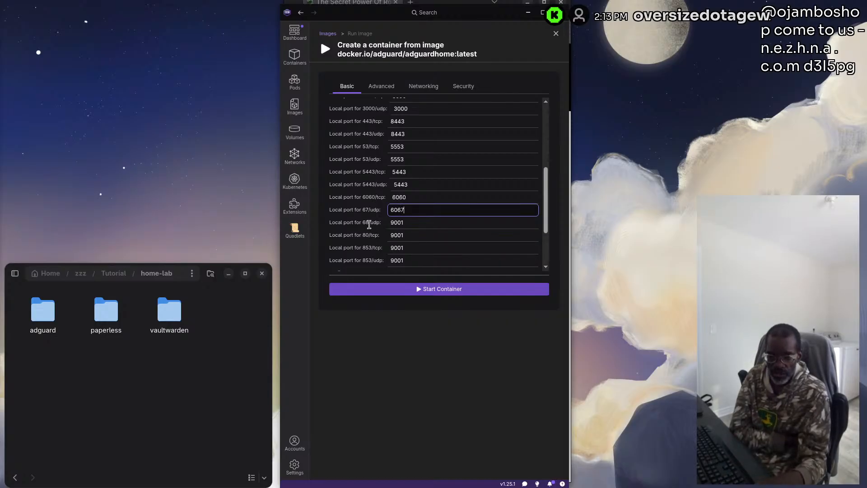
click(415, 224)
double_click(416, 225)
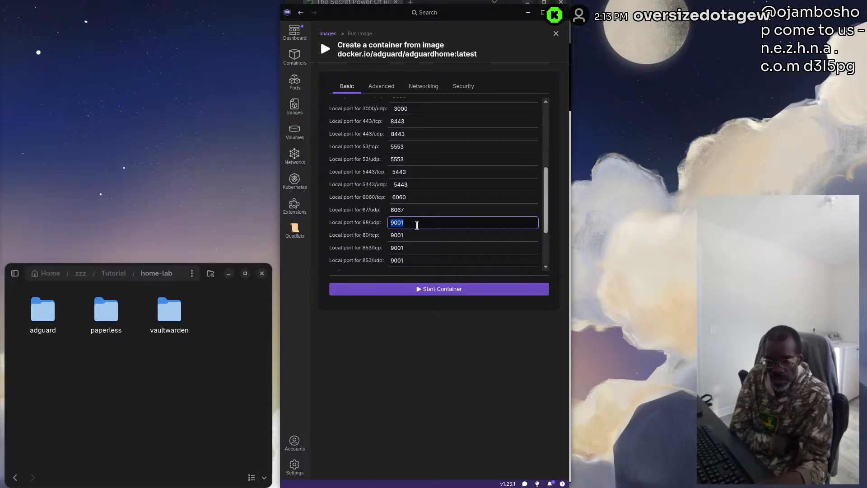
text(6068)
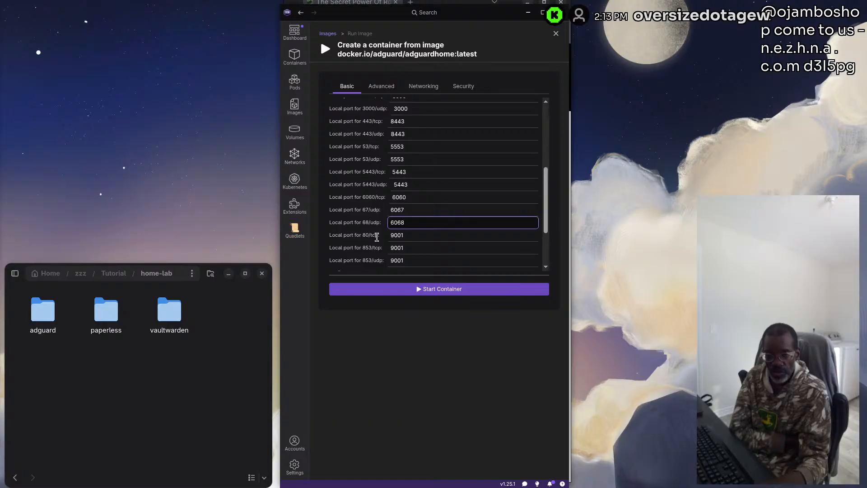
Set the local ports for 853/tcp and 853/udp to 8853 and start the adguardhome-home container
double_click(405, 236)
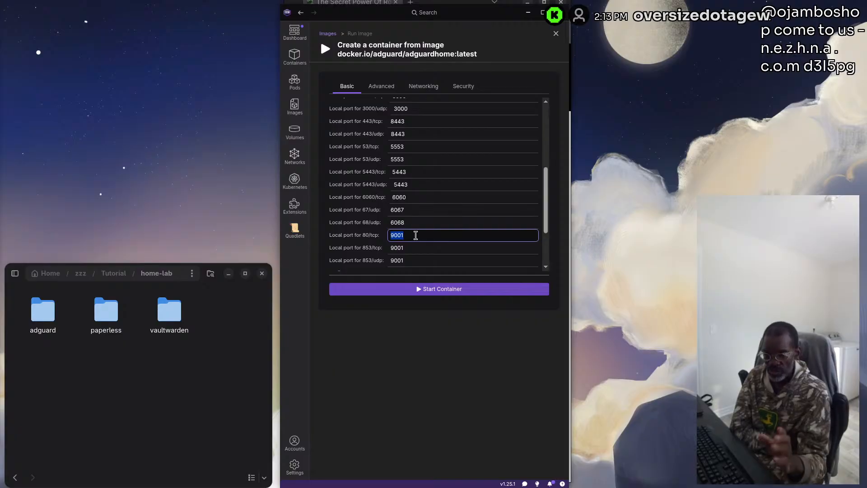
scroll(431, 183, up, 5)
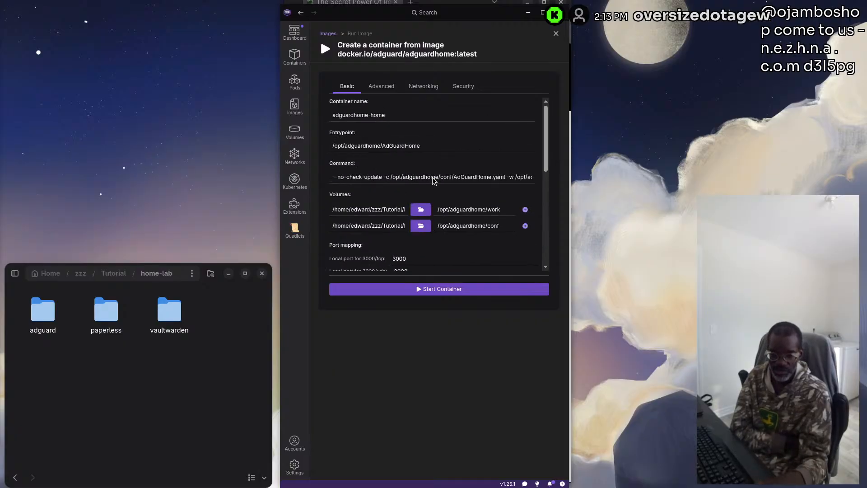
scroll(433, 181, down, 5)
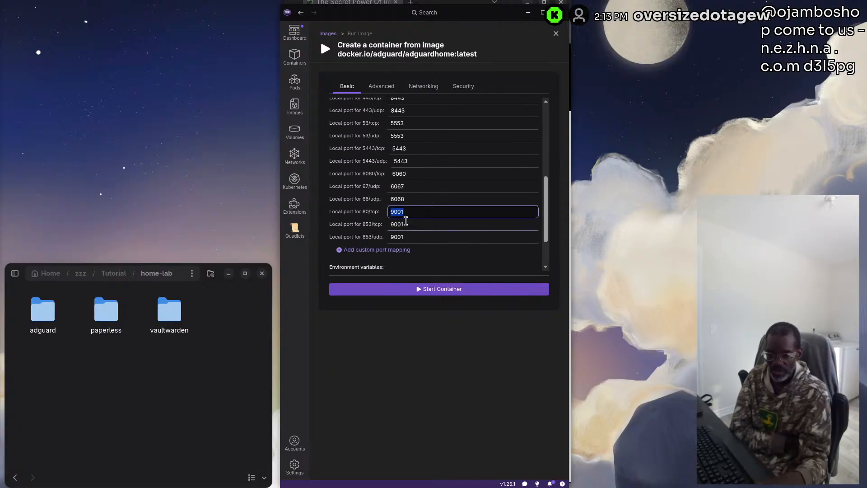
key(Tab)
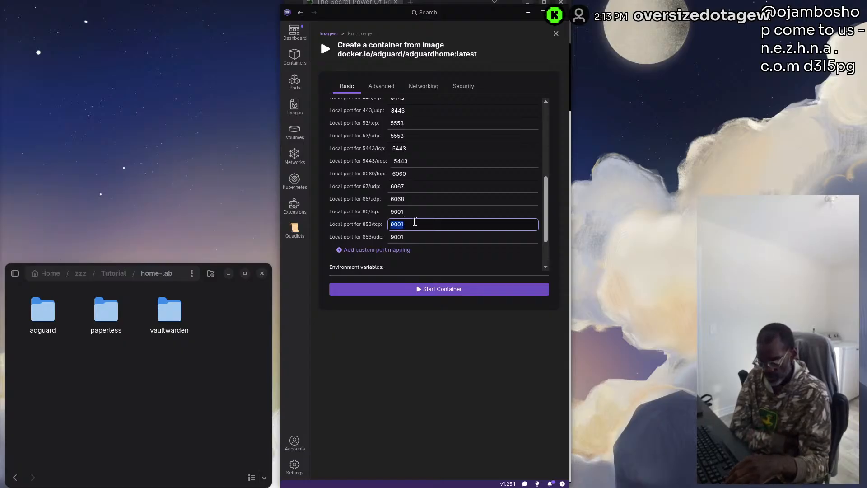
text(8853)
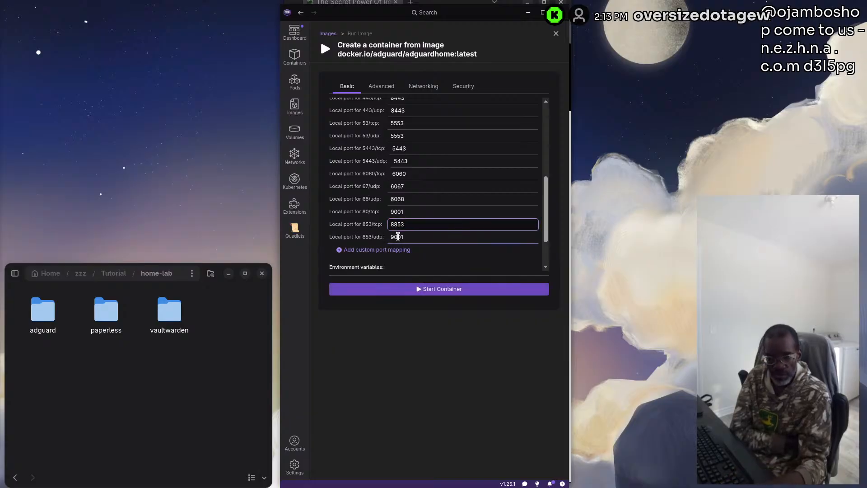
double_click(398, 237)
text(88)
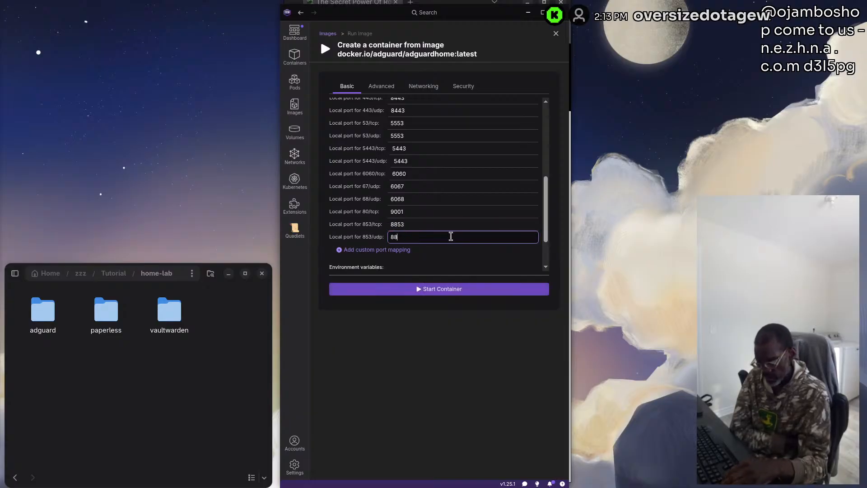
text(53)
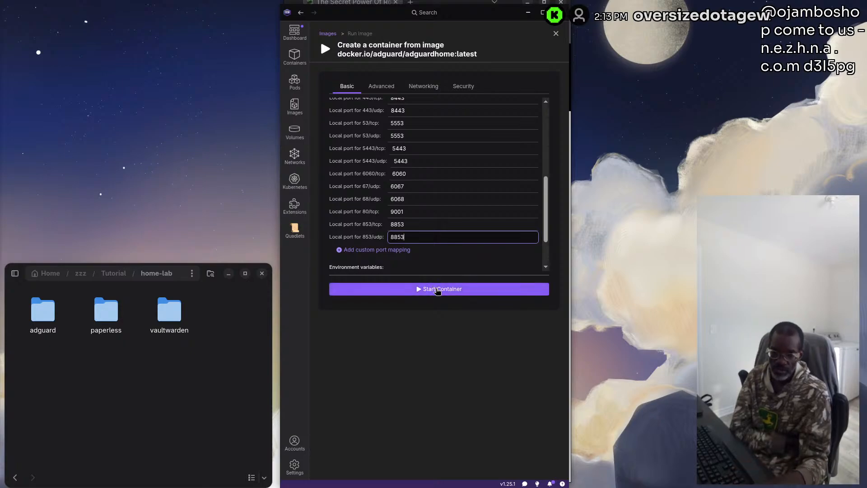
click(441, 289)
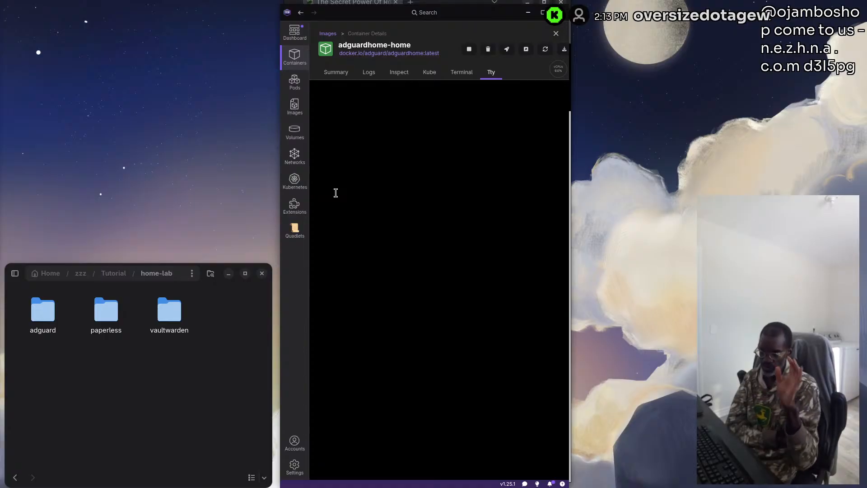
Select the adguardhome-home, paperless-ngx and vaultwarden-server containers in the container list and begin creating a pod from them
click(300, 111)
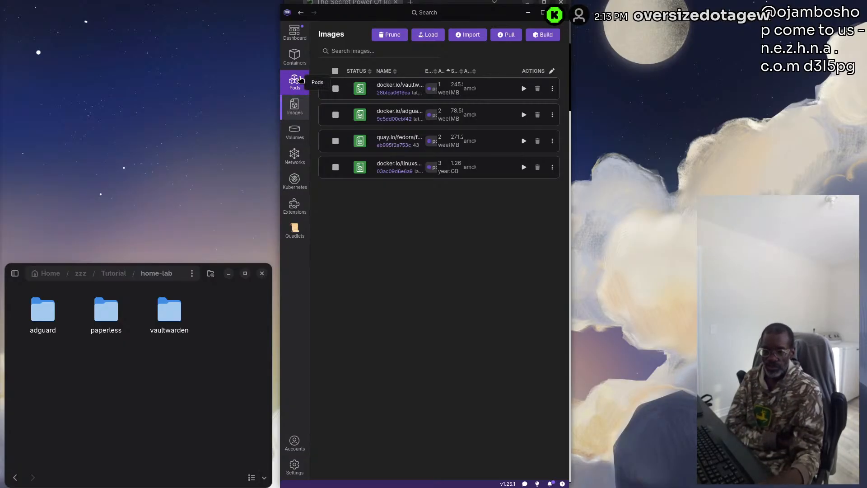
click(301, 61)
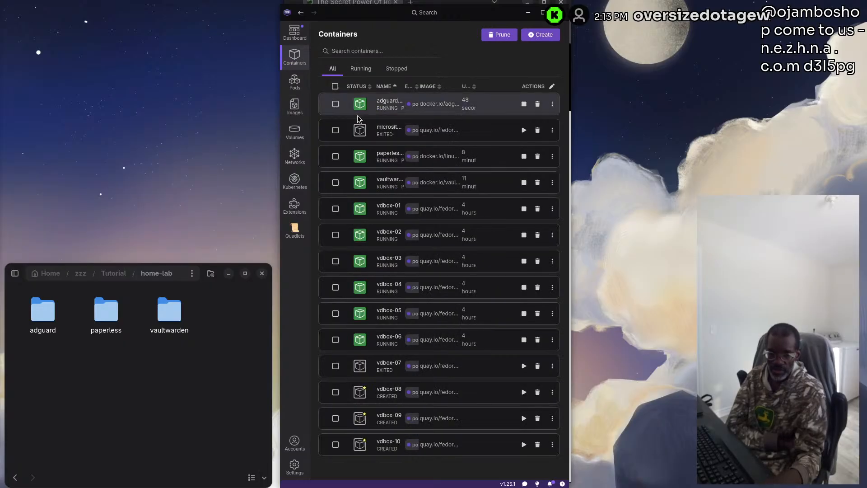
click(336, 104)
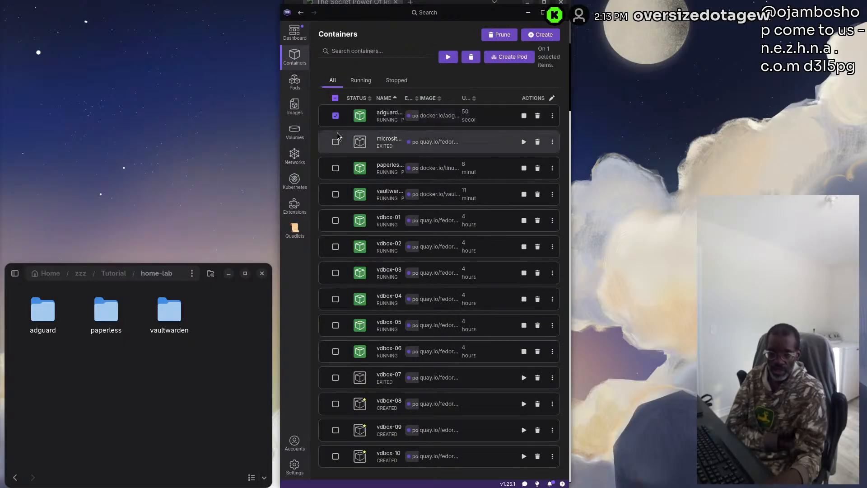
click(336, 170)
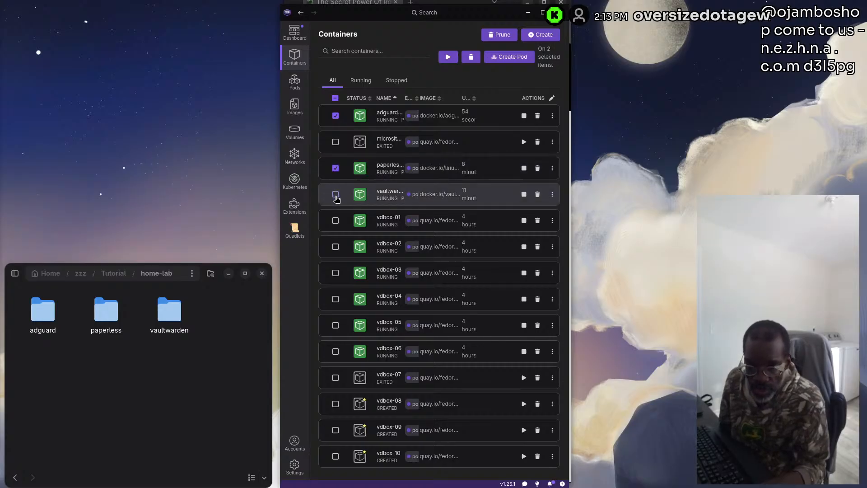
click(335, 195)
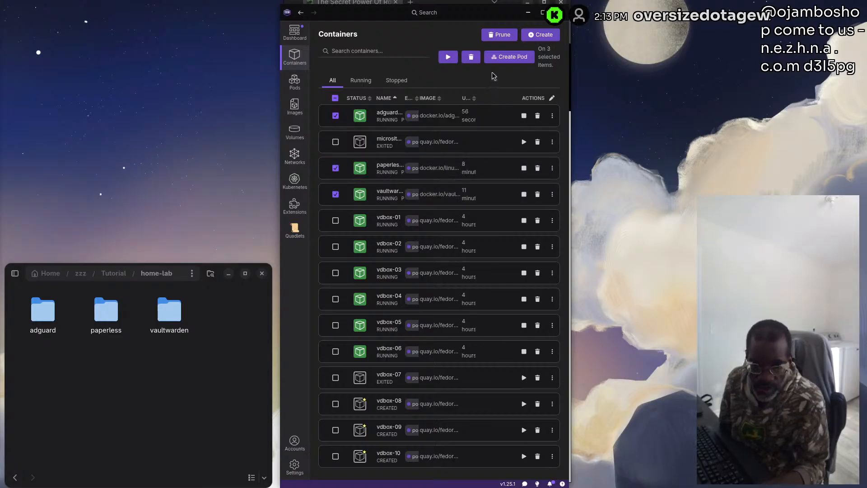
click(515, 58)
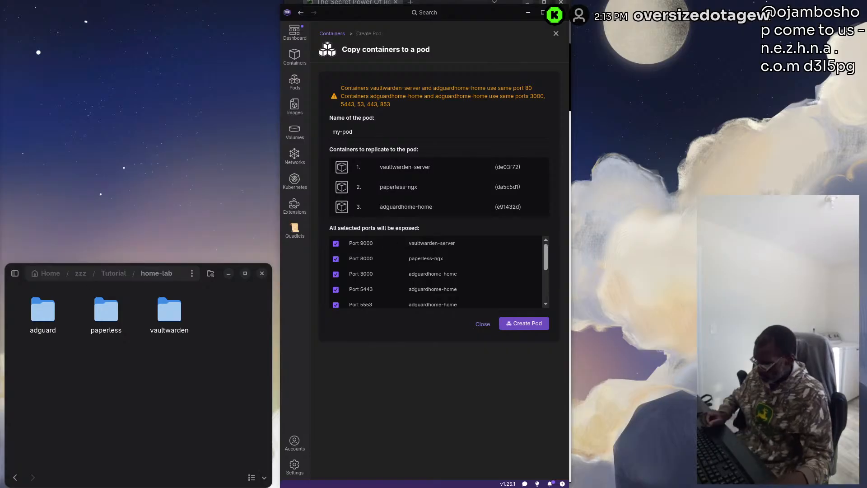
Name the pod The-Privacy-Pod and create it with all the selected ports exposed
drag(365, 134, 296, 129)
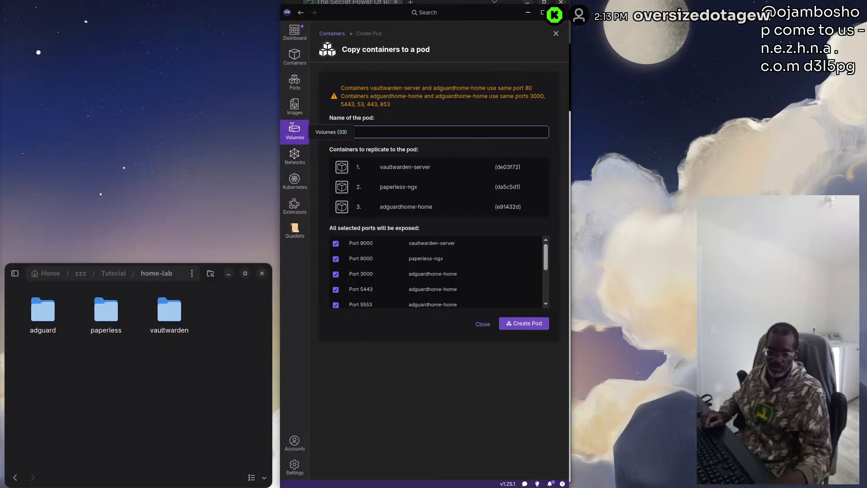
text(The-Privacy-Pod)
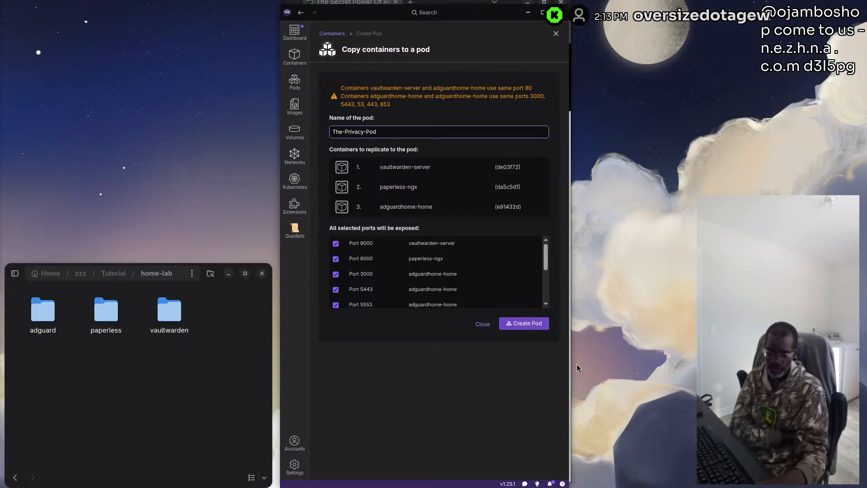
click(536, 328)
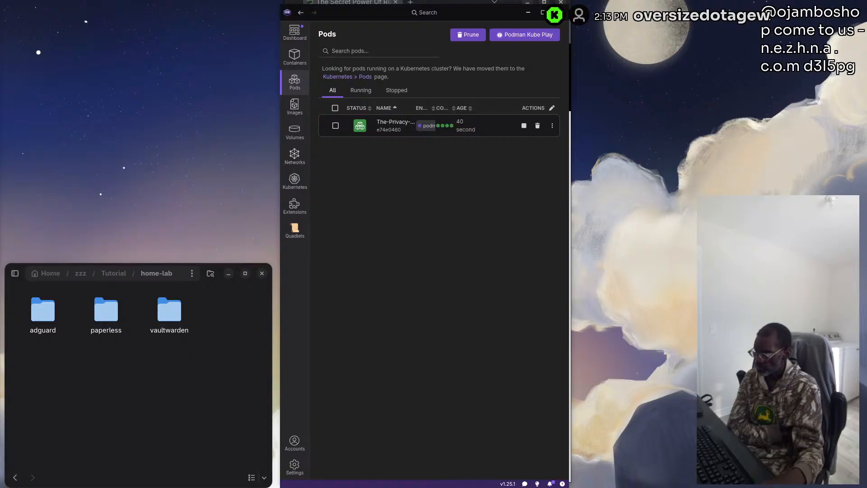
Switch to a new Chromium window, narrow it and place it beside the file manager over the Podman Desktop window
drag(0, 126, 559, 30)
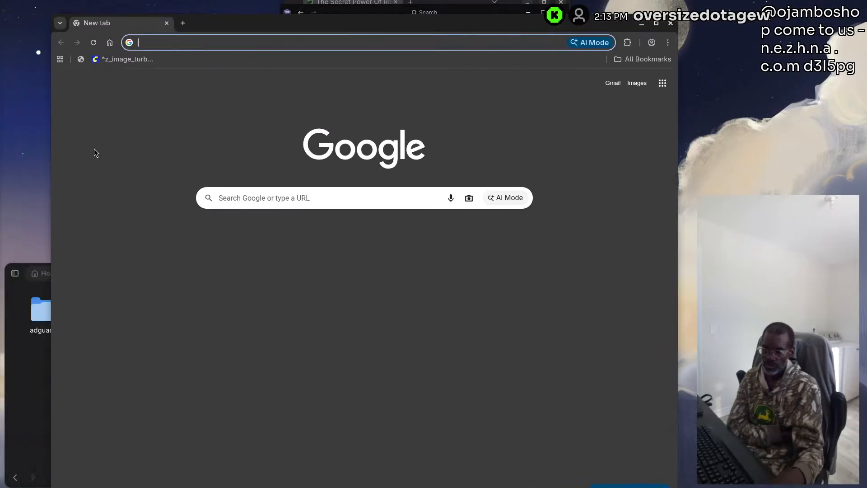
drag(51, 172, 367, 155)
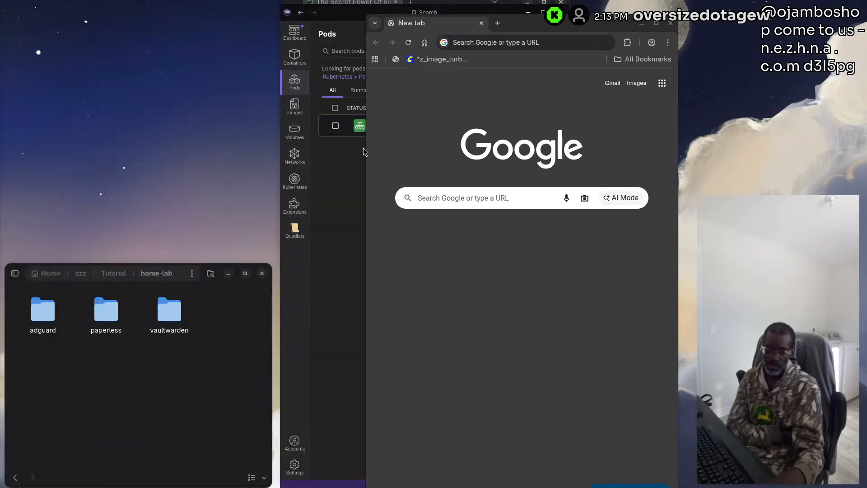
drag(589, 26, 498, 16)
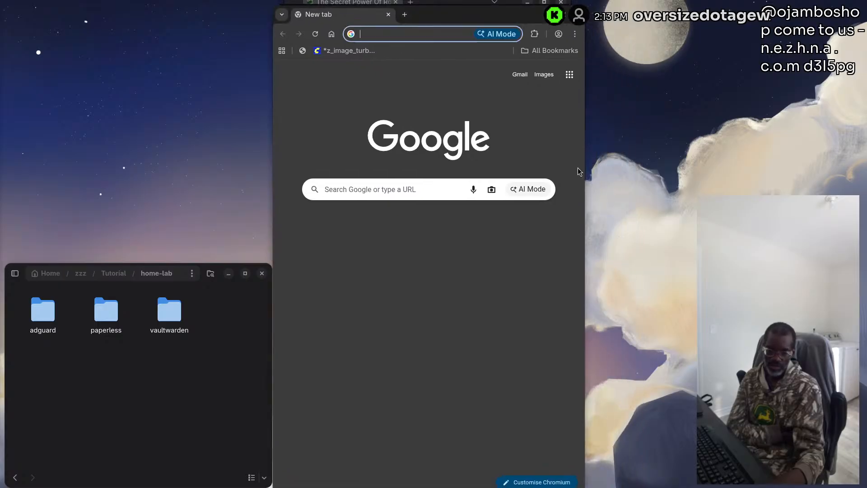
mouse_move(584, 172)
mouse_down()
mouse_move(561, 172)
mouse_move(581, 172)
mouse_move(564, 166)
mouse_move(571, 163)
mouse_up()
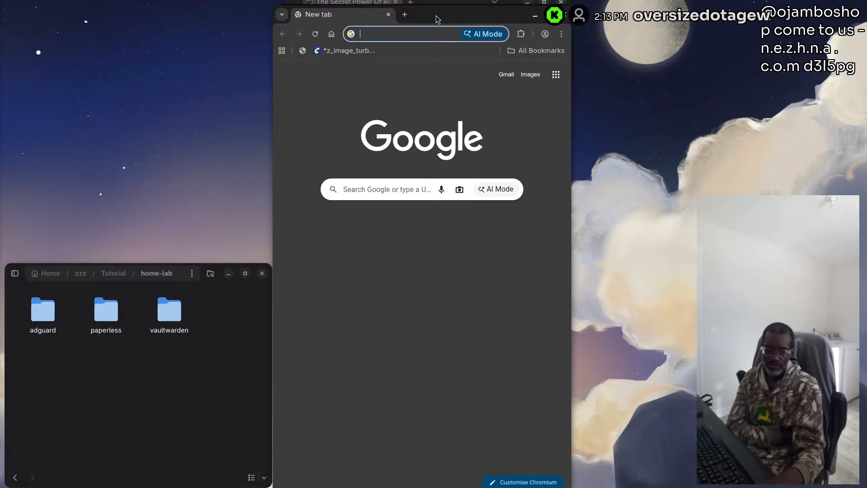
drag(436, 18, 437, 13)
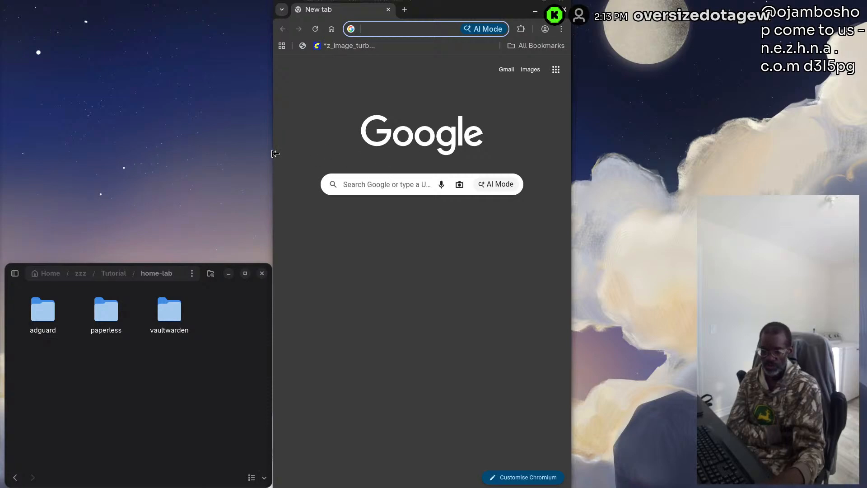
drag(274, 151, 279, 150)
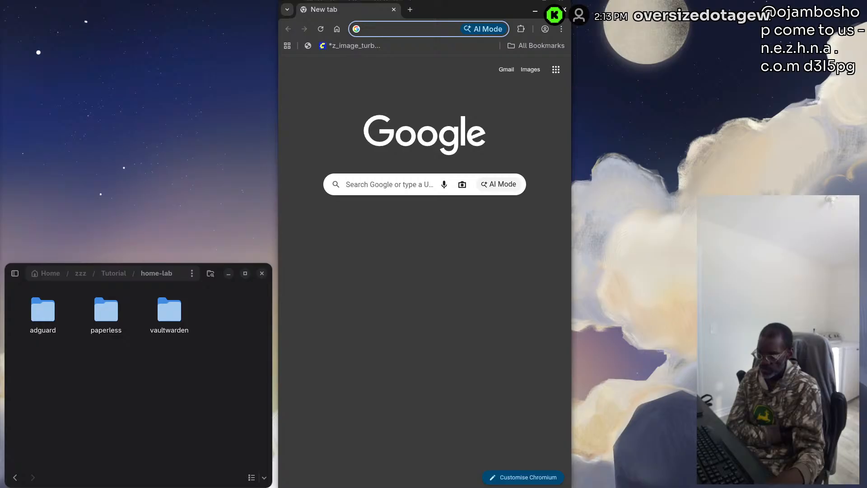
key(alt+Tab)
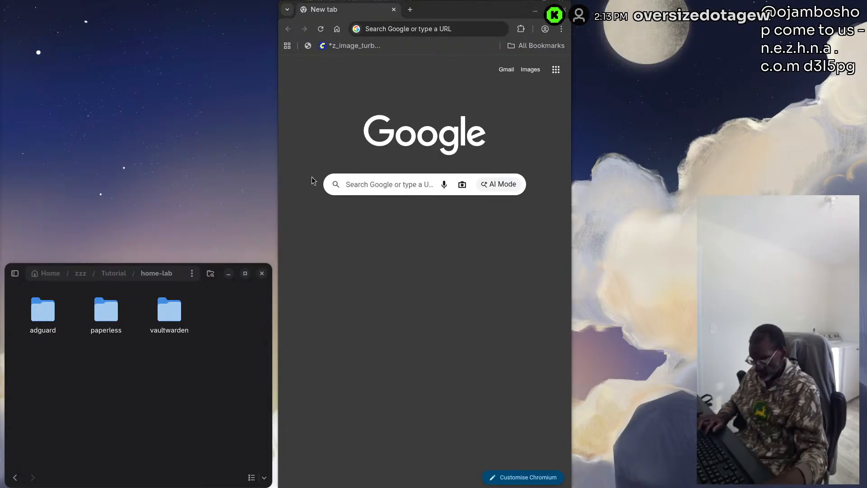
click(400, 29)
text(http://localhost:9000#Vaultwarden)
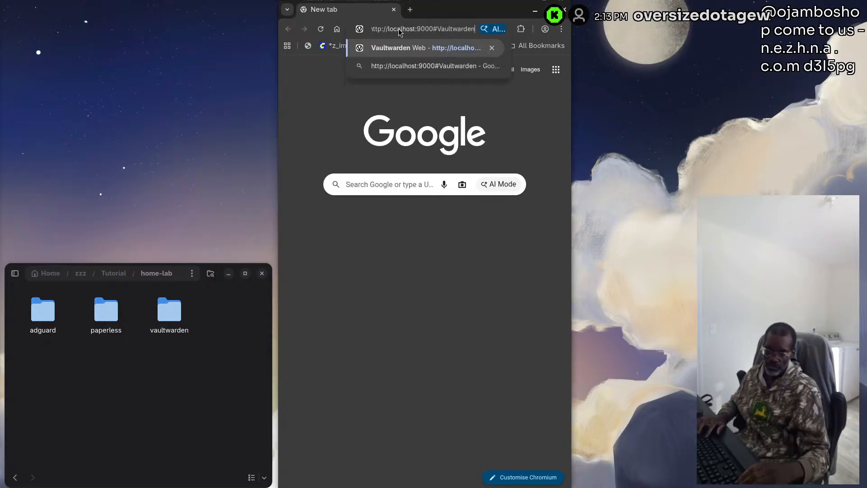
key(Return)
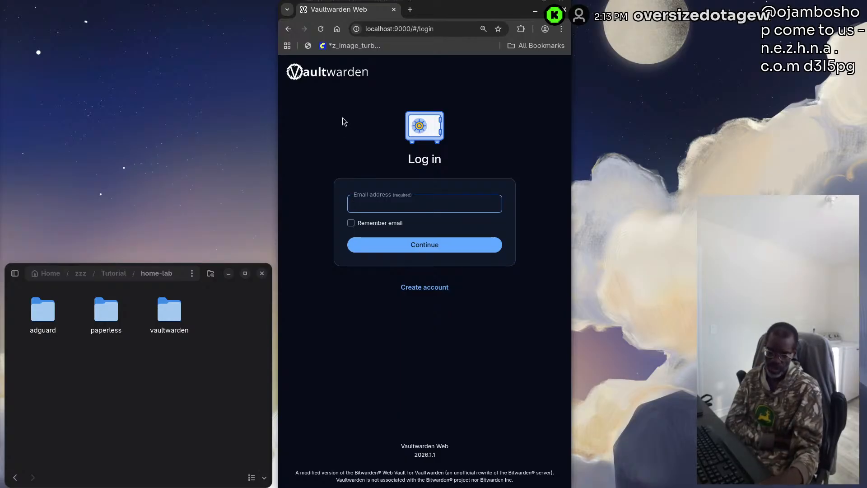
click(411, 9)
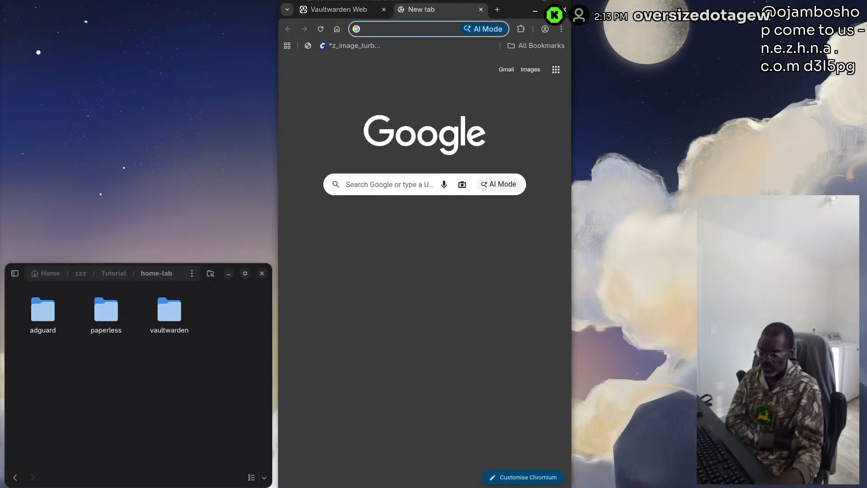
key(alt+Tab)
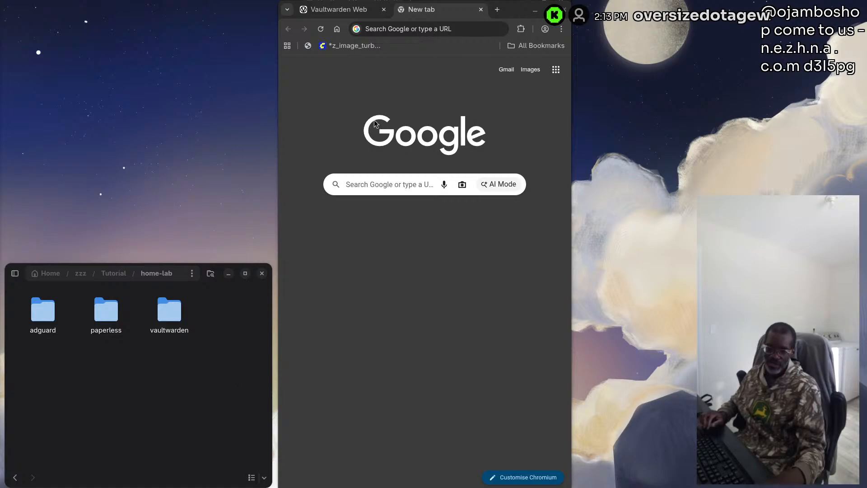
click(392, 29)
text(http://localhost:8000#Paperless-ngx)
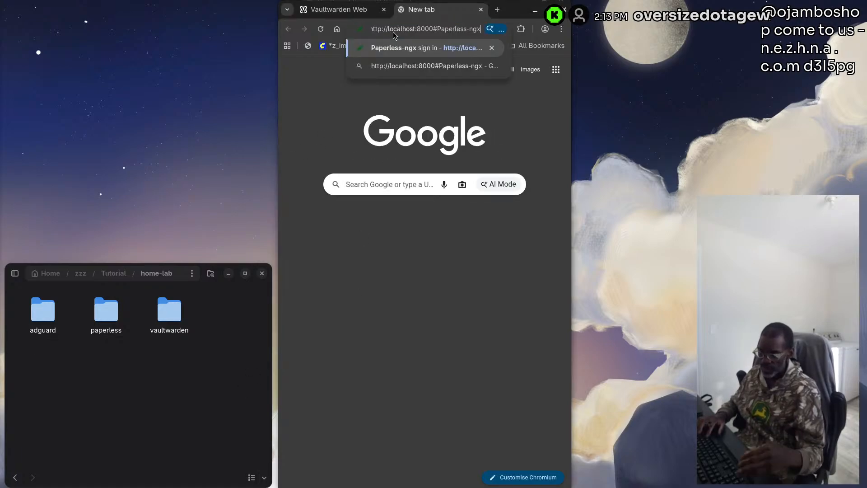
key(Return)
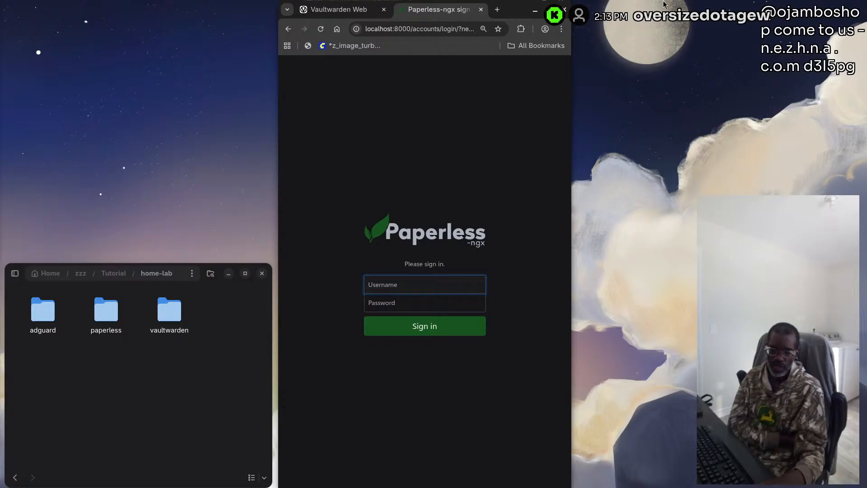
click(498, 9)
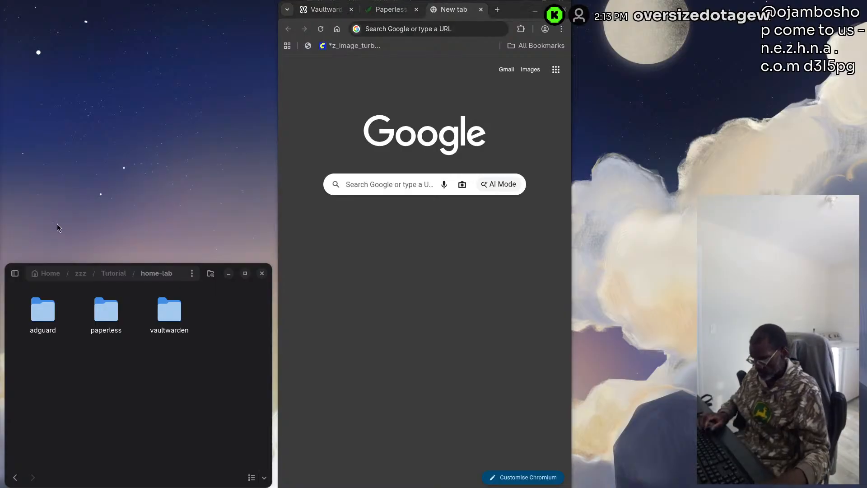
click(381, 30)
text(http://localhost:3000#AdGuard)
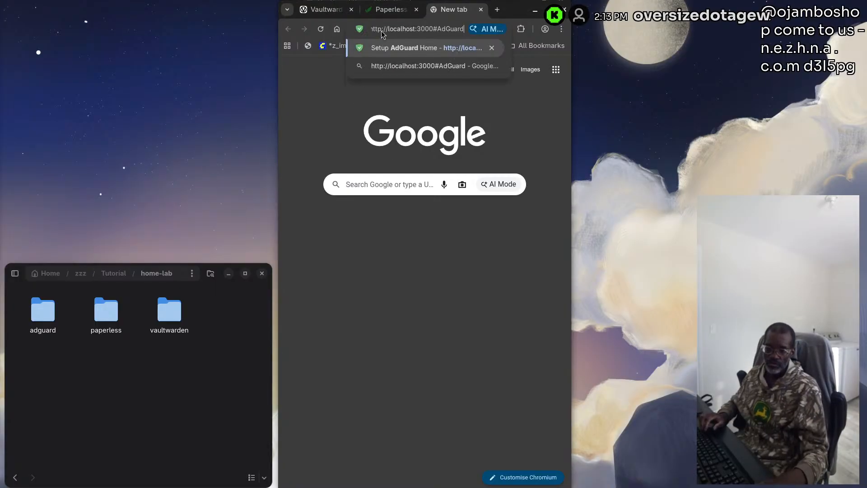
key(Return)
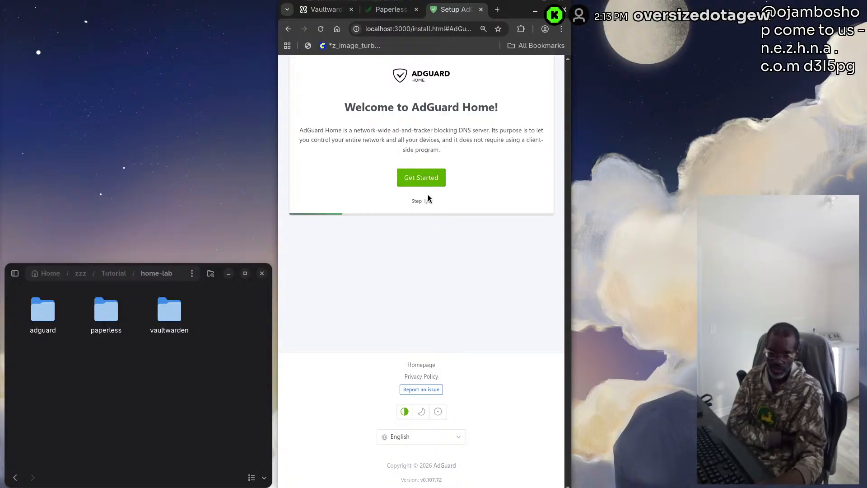
click(418, 178)
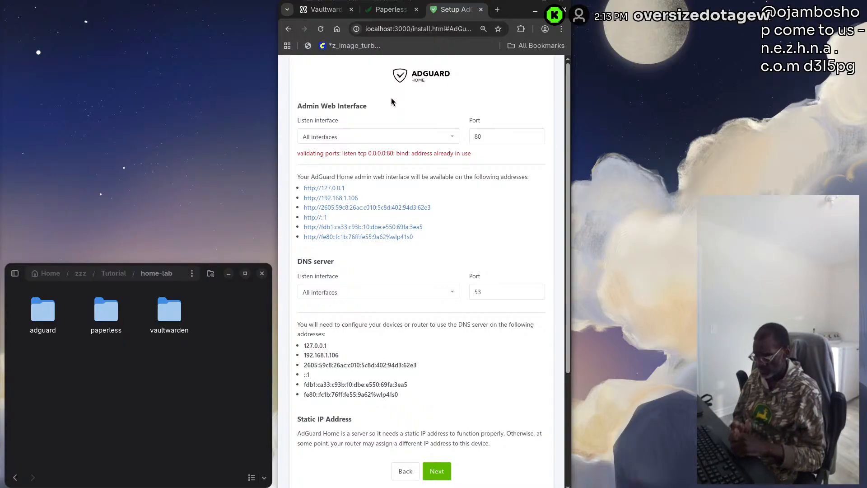
Revisit the Paperless-ngx and Vaultwarden login pages and close the browser window to return to Podman Desktop
click(379, 10)
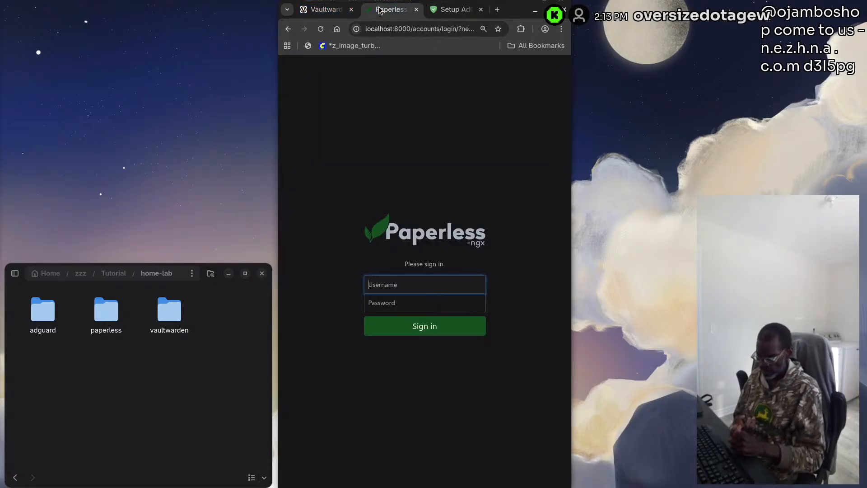
click(332, 9)
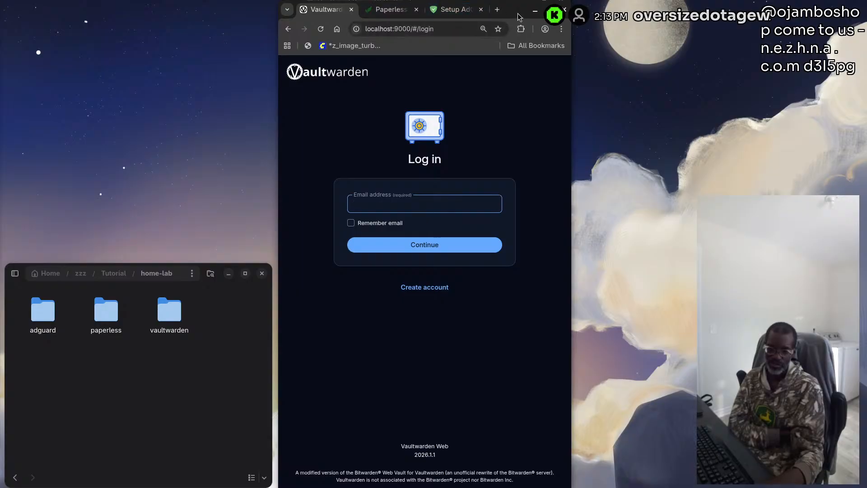
drag(517, 6, 497, 146)
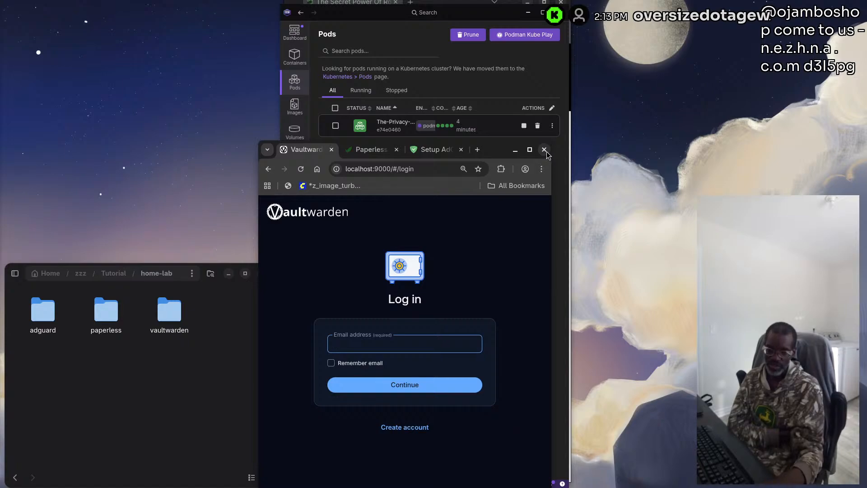
click(545, 150)
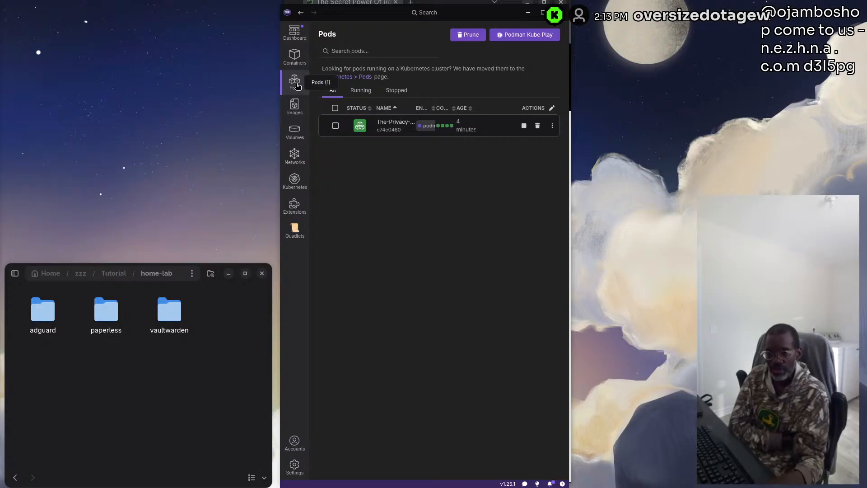
Stop The-Privacy-Pod and delete it
click(525, 127)
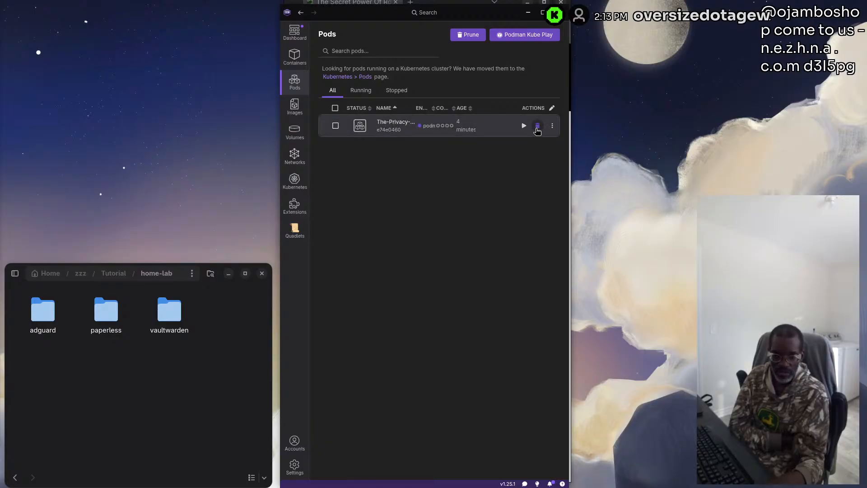
click(537, 128)
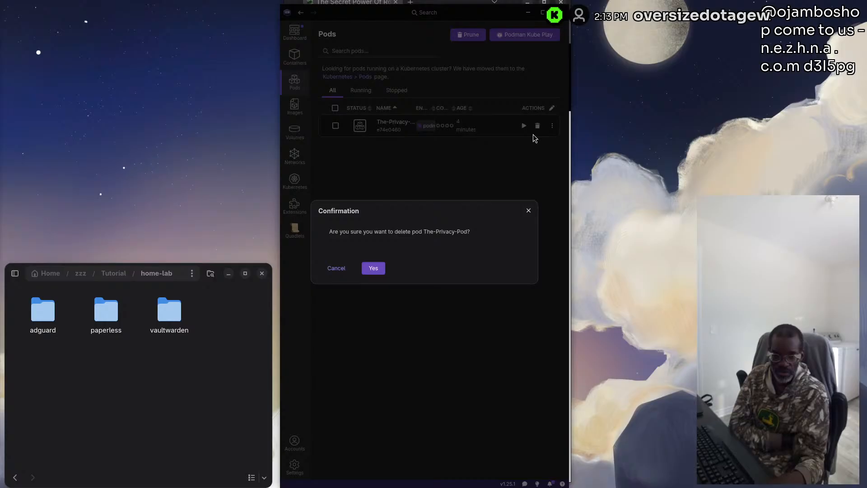
click(383, 268)
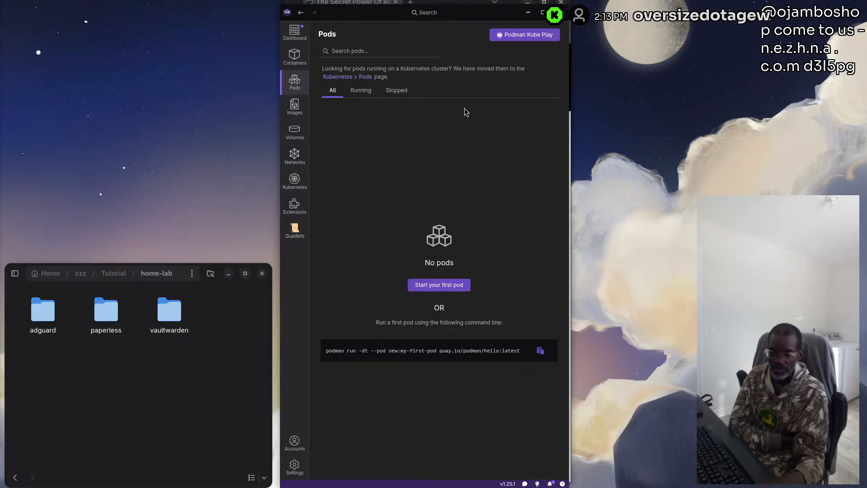
Delete the stopped AdGuard Home, Paperless-ngx and Vaultwarden containers together from the container list
click(294, 56)
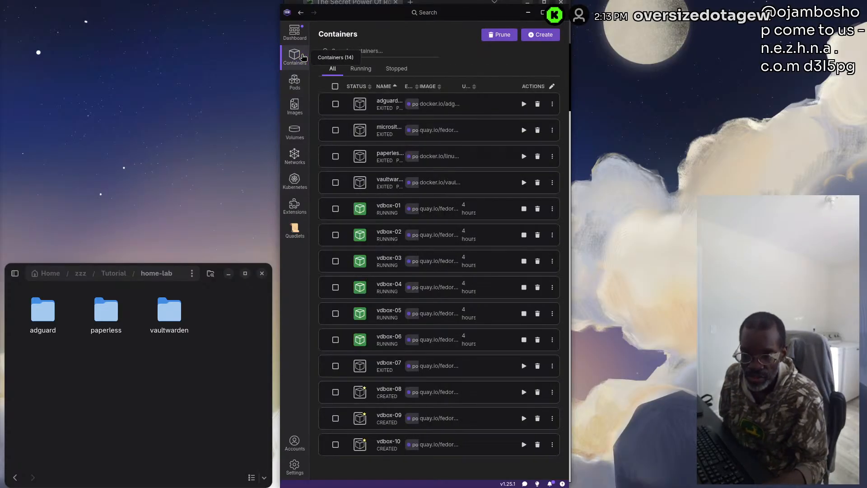
click(336, 183)
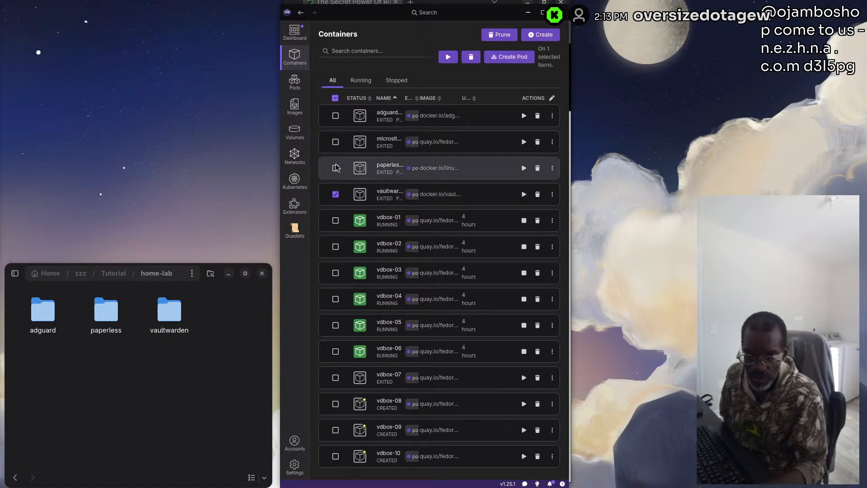
click(335, 115)
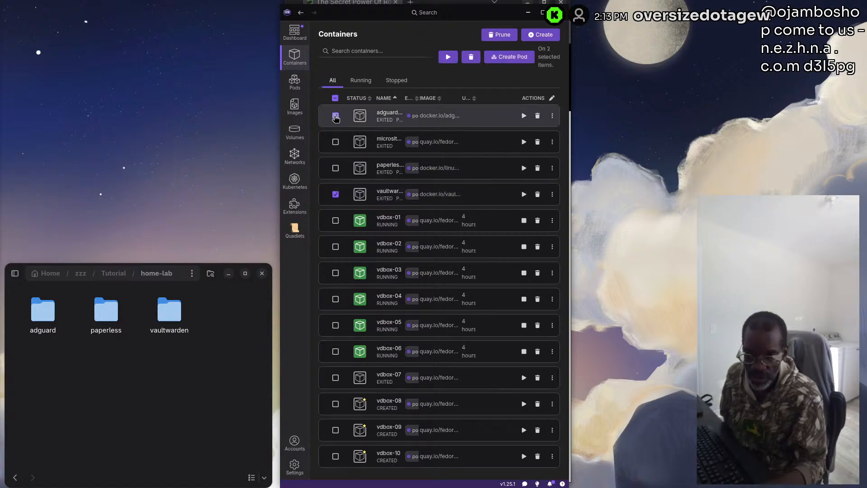
click(336, 168)
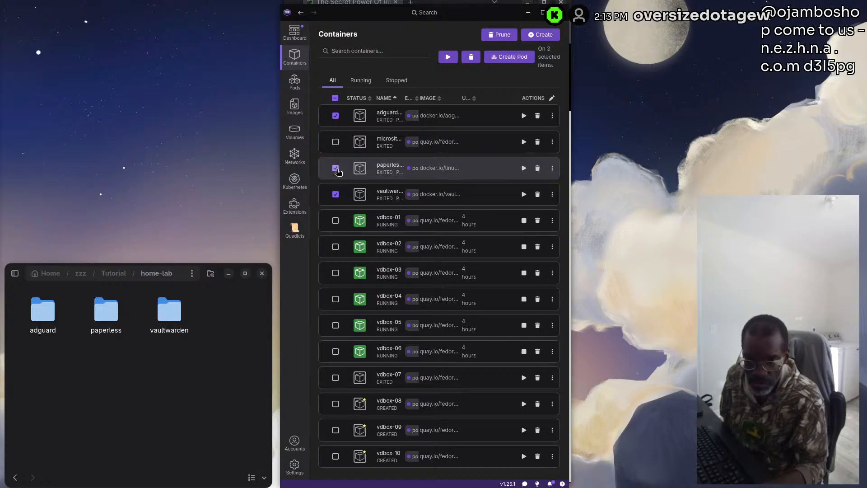
click(471, 57)
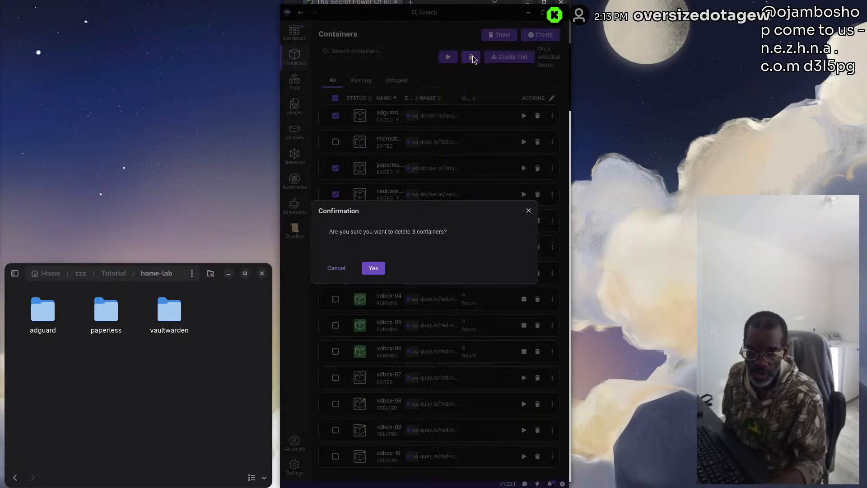
click(373, 269)
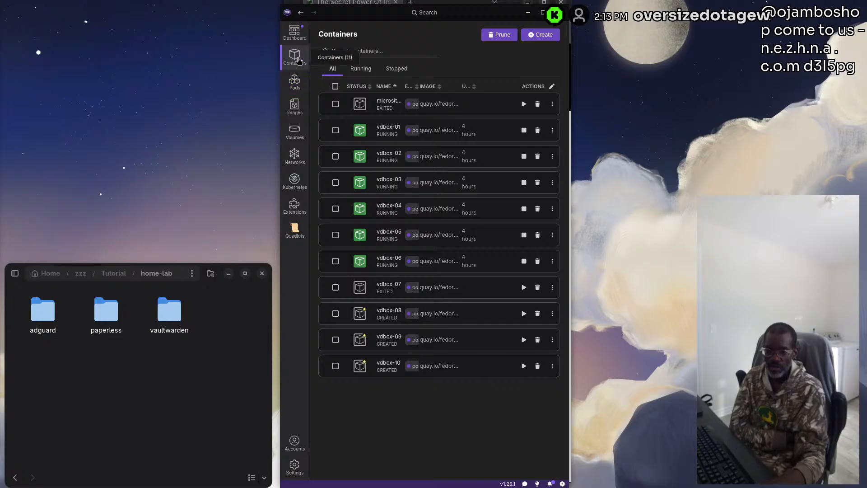
Delete the Vaultwarden, AdGuard Home and Paperless-ngx images together, keeping the quay.io/fedora image
click(294, 106)
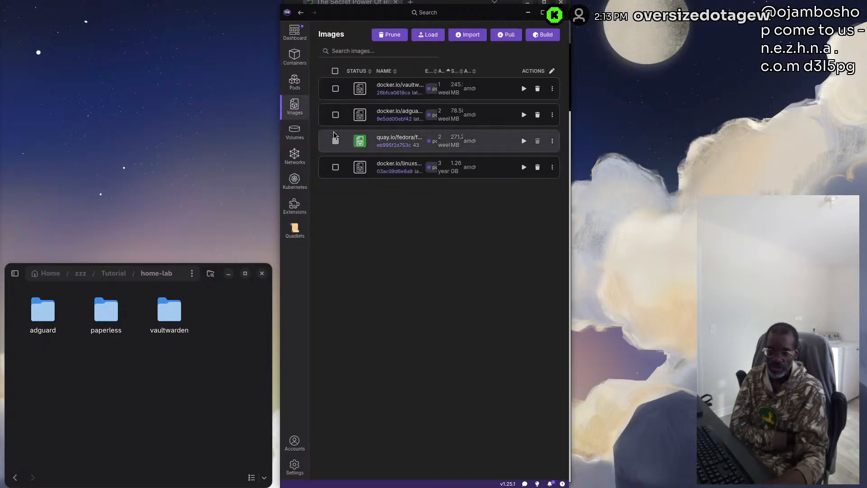
click(336, 168)
click(336, 114)
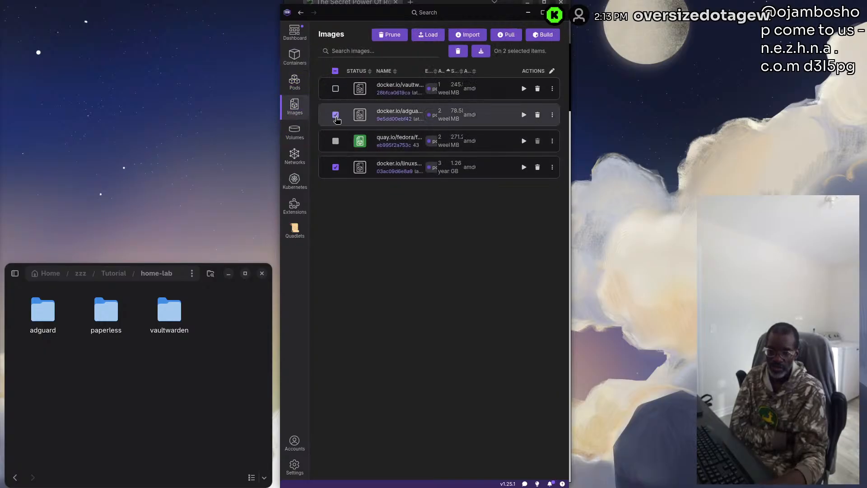
click(336, 89)
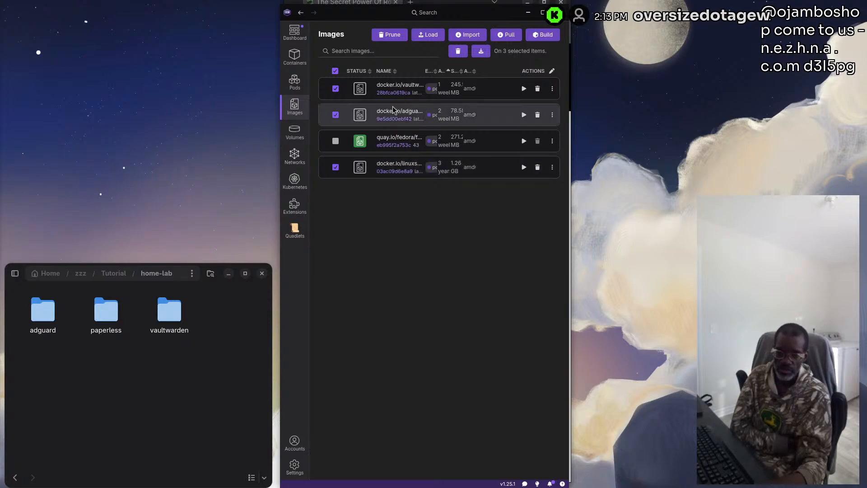
click(464, 51)
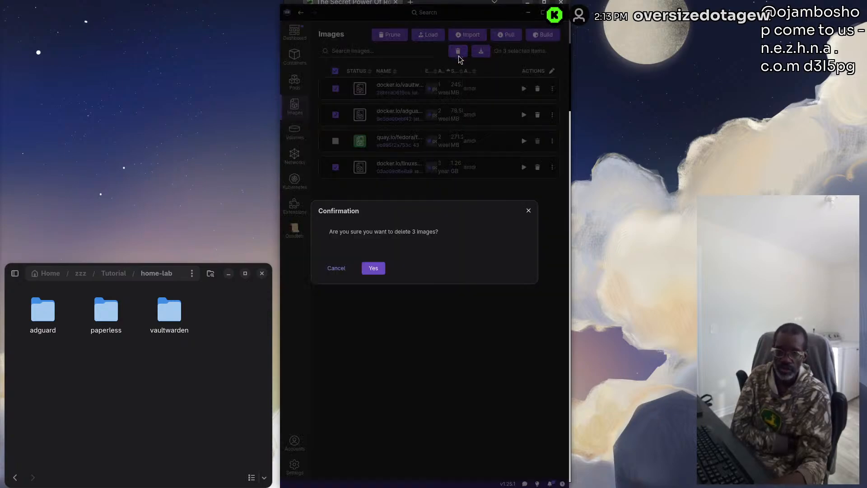
click(371, 270)
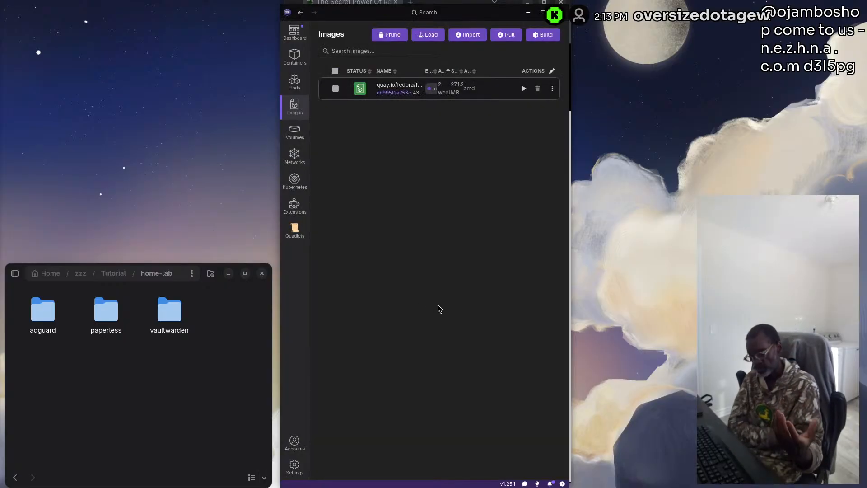
Bring the file manager over Podman Desktop, open a console in the Tutorial folder and enlarge the console text
drag(155, 277, 480, 239)
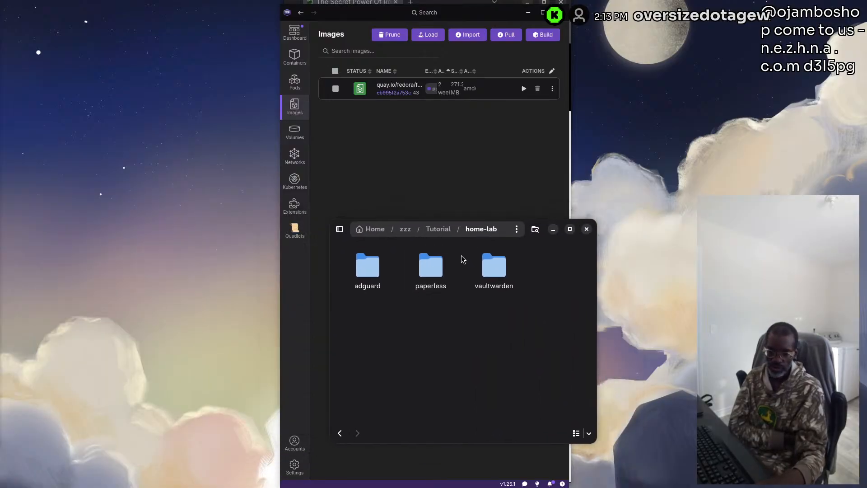
click(442, 234)
right_click(529, 344)
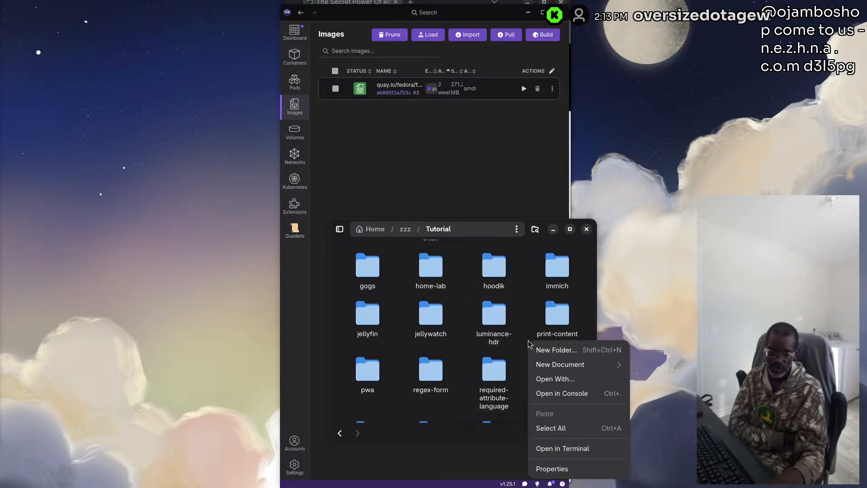
click(543, 393)
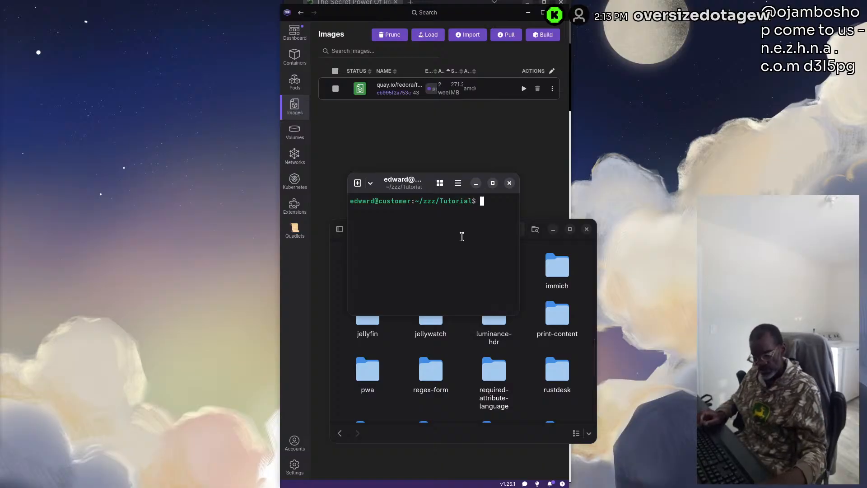
key(ctrl+plus)
key(ctrl+plus)
key(ctrl+plus)
key(ctrl+plus)
key(ctrl+plus)
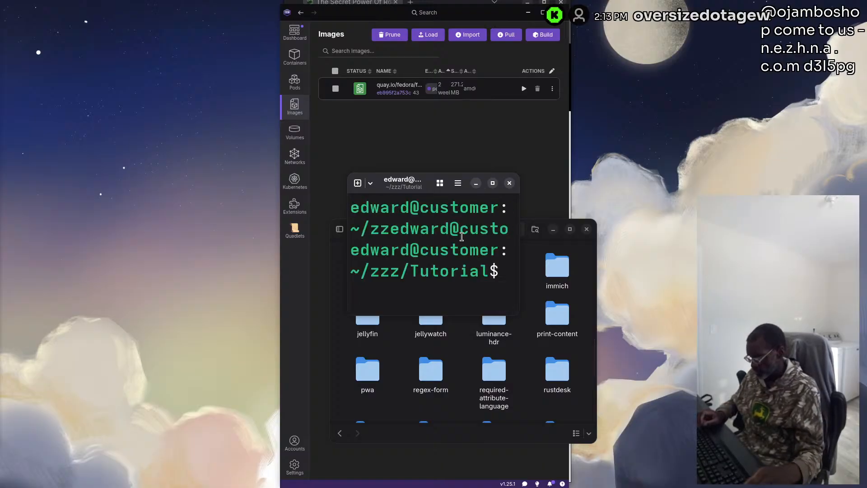
Run clean-cli, force-delete the home-lab folder with sudo rm -rf home-lab/, enter the sudo password and close the console
text(clean-cli)
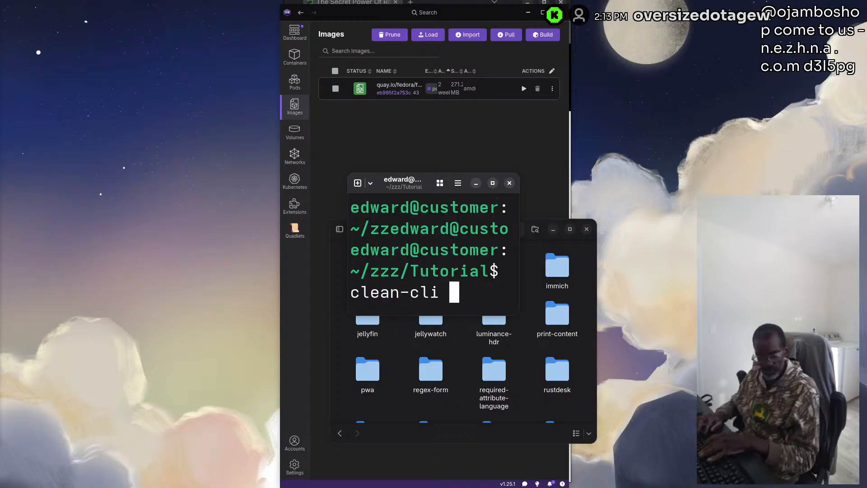
key(Return)
text(sud)
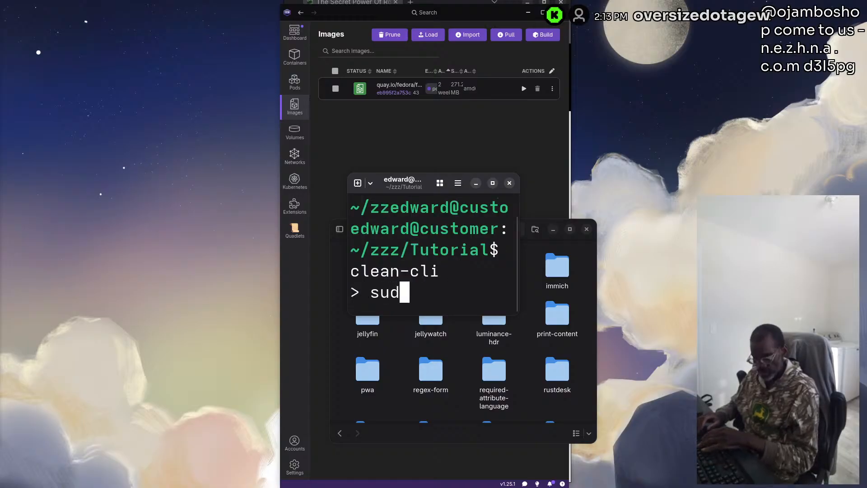
text(o rm )
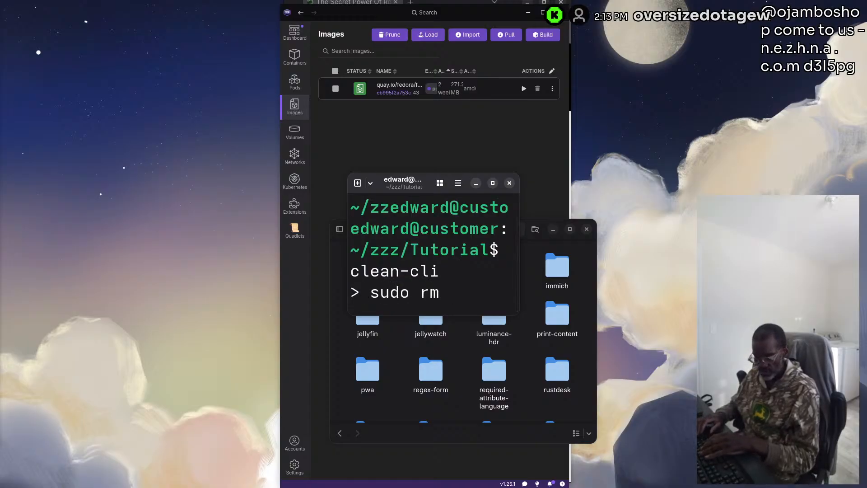
text(-rf )
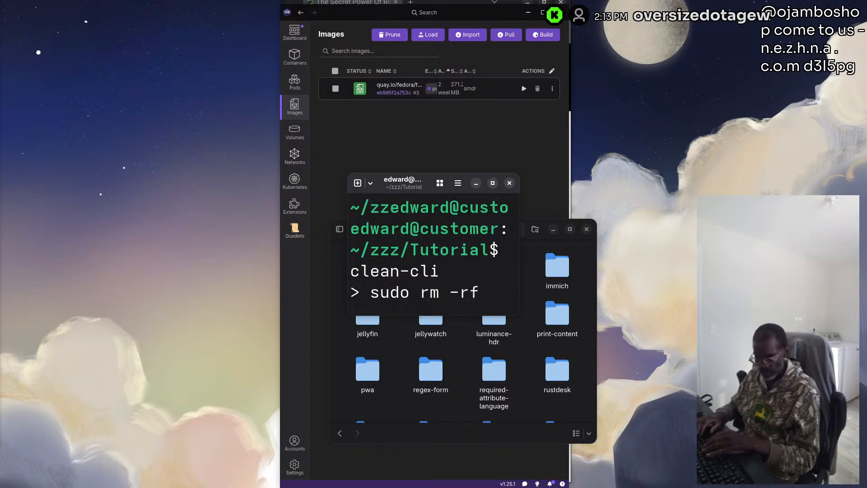
text(home-lab/)
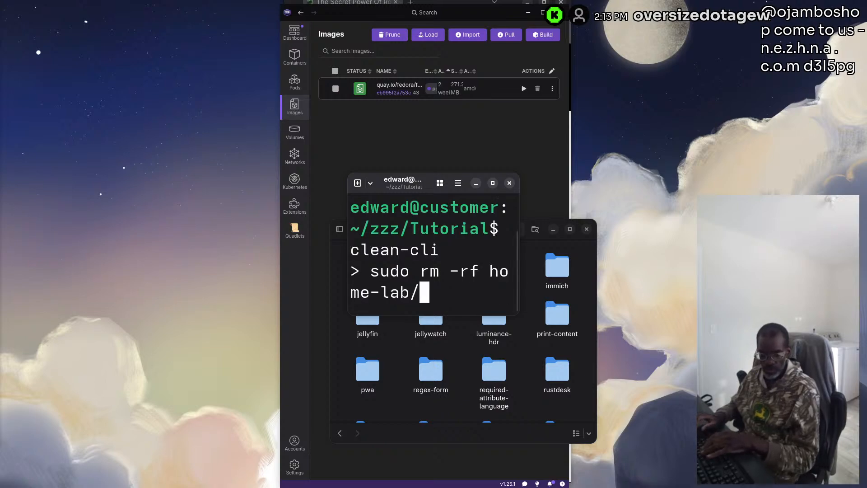
key(Return)
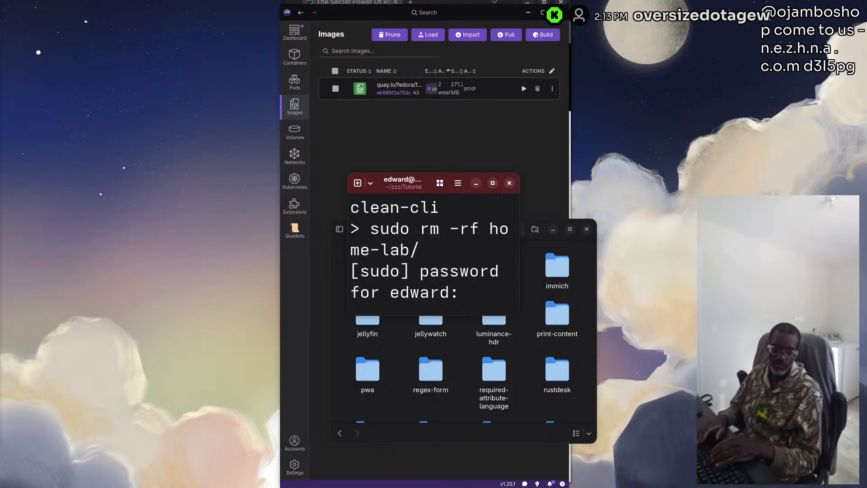
key(Return)
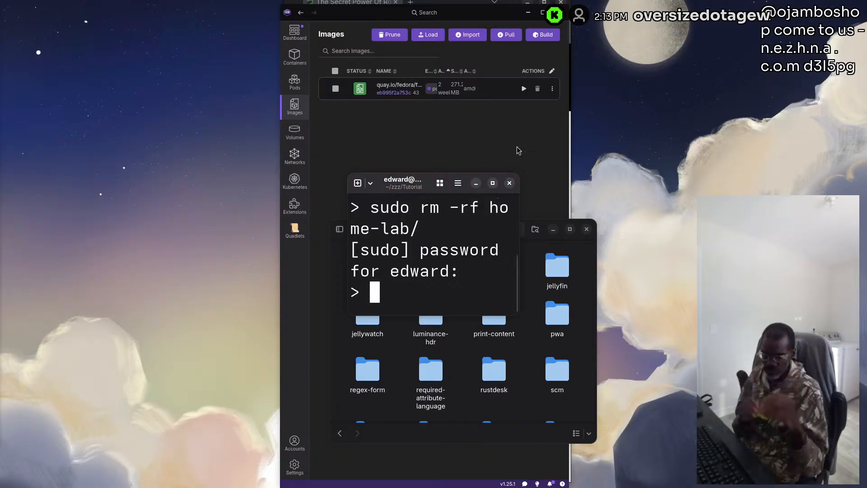
click(510, 183)
Move the file manager clear of Podman Desktop and close Podman Desktop to return to the article in the browser
scroll(503, 313, up, 3)
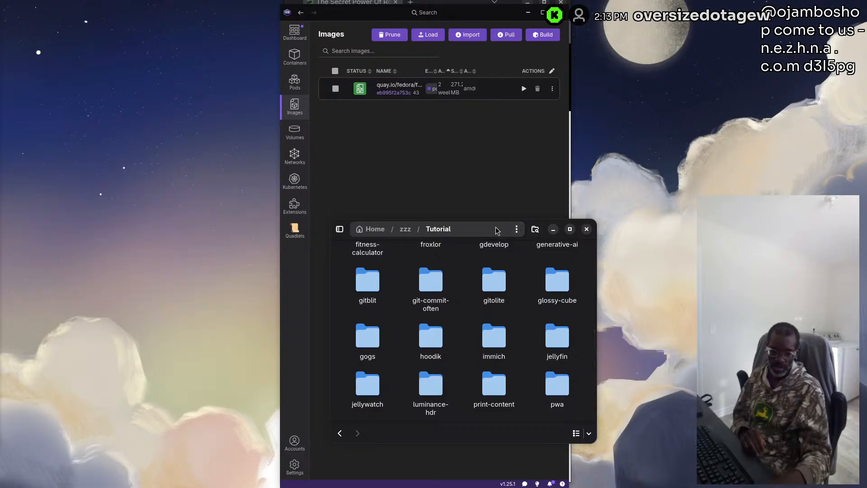
drag(494, 229, 172, 262)
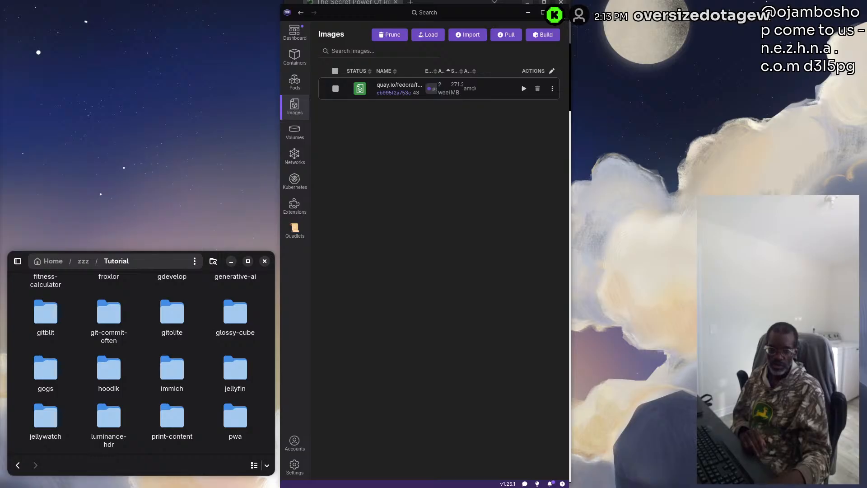
click(559, 12)
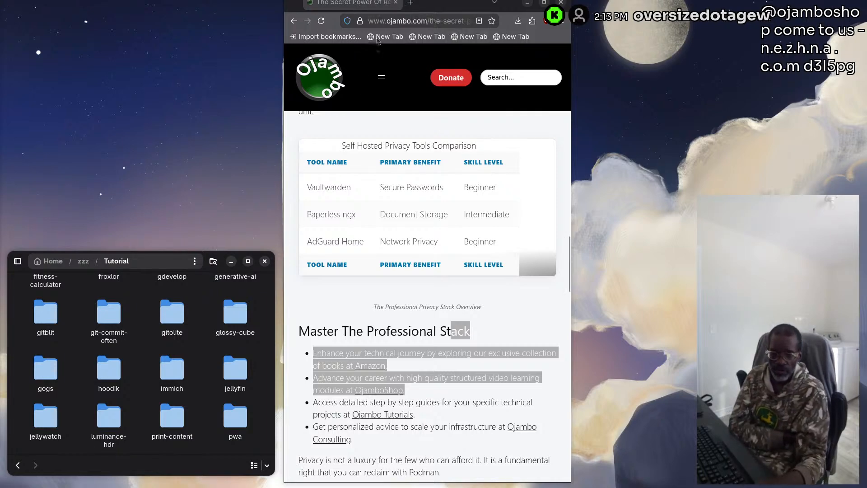
Clear the text selection and read the article's Master The Professional Stack section through to its Recommended Resources
click(335, 4)
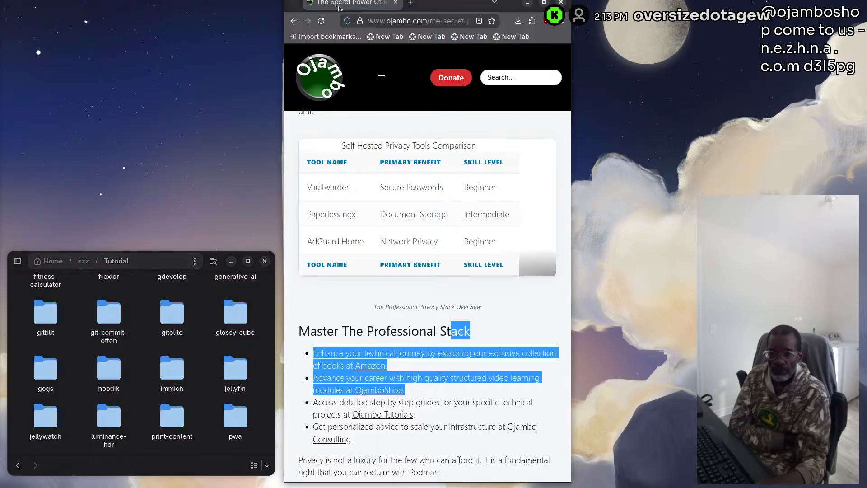
scroll(416, 219, down, 3)
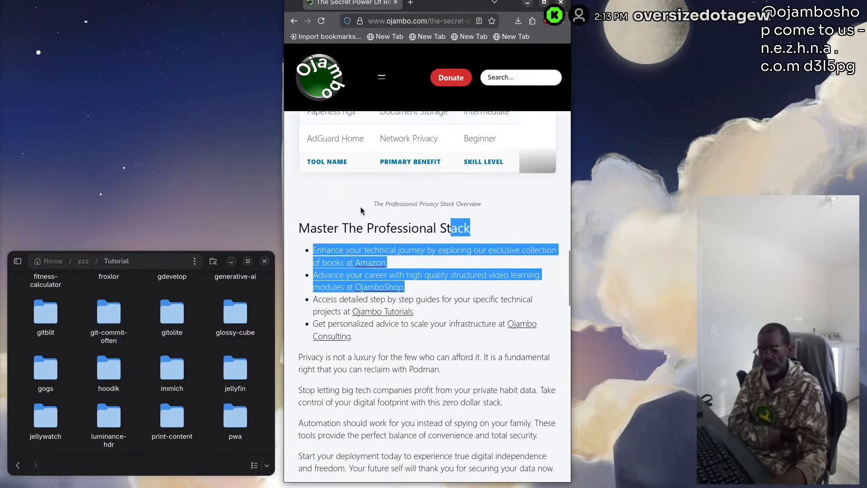
click(348, 211)
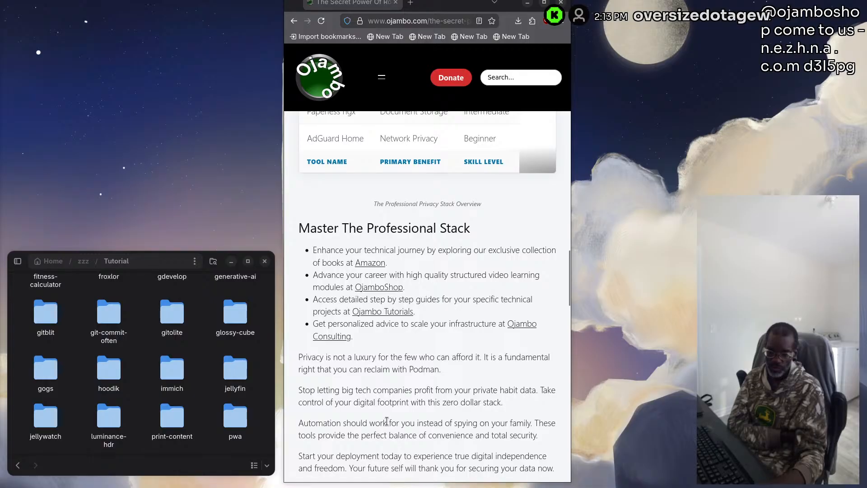
scroll(387, 420, down, 1)
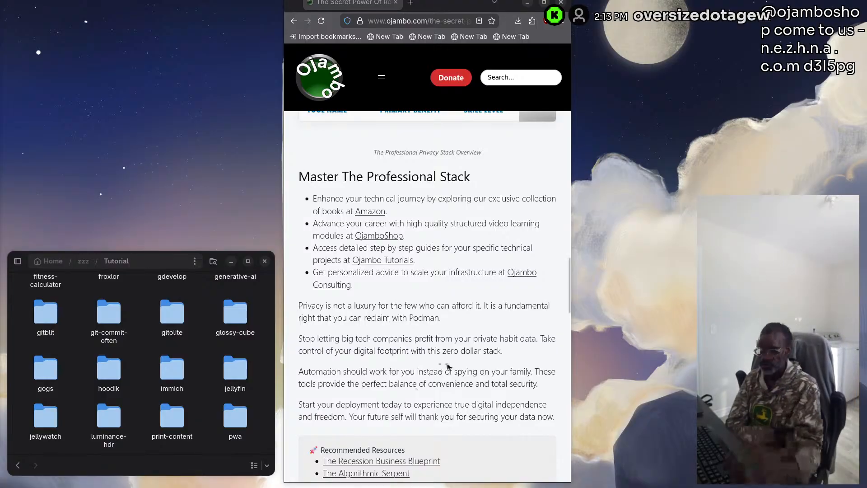
scroll(420, 368, down, 3)
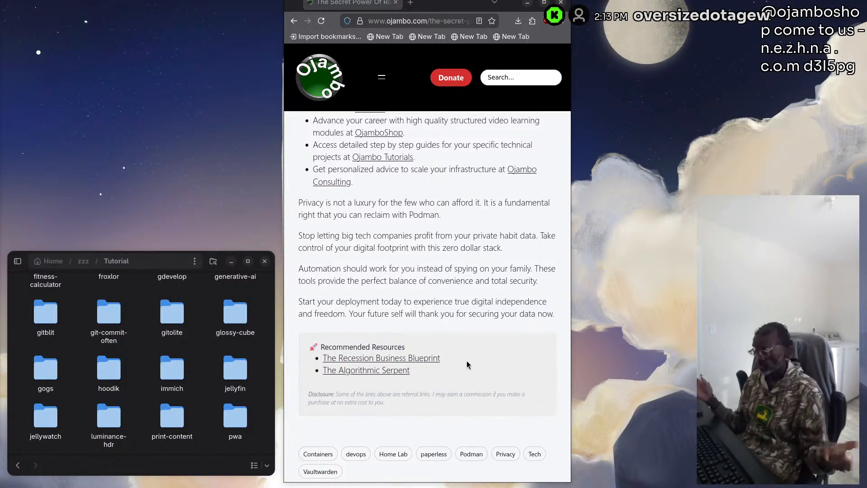
scroll(397, 272, down, 3)
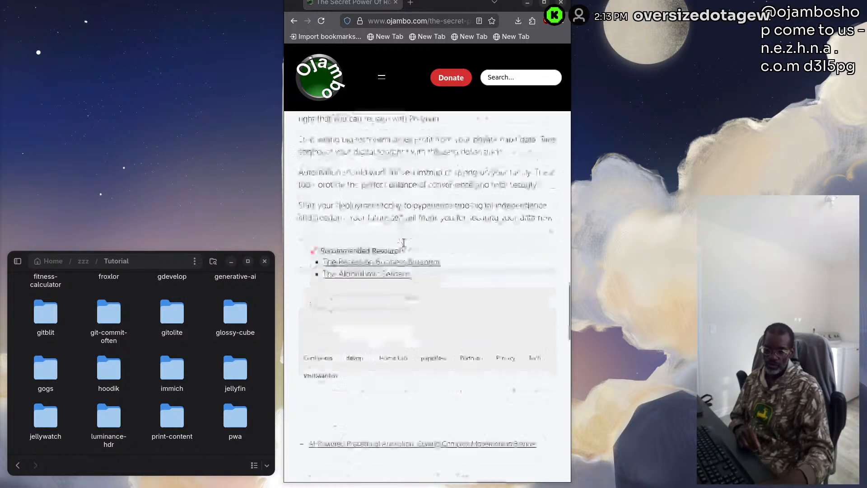
Look through the article's author bio, comment form, More Posts list and site footer
scroll(397, 272, down, 3)
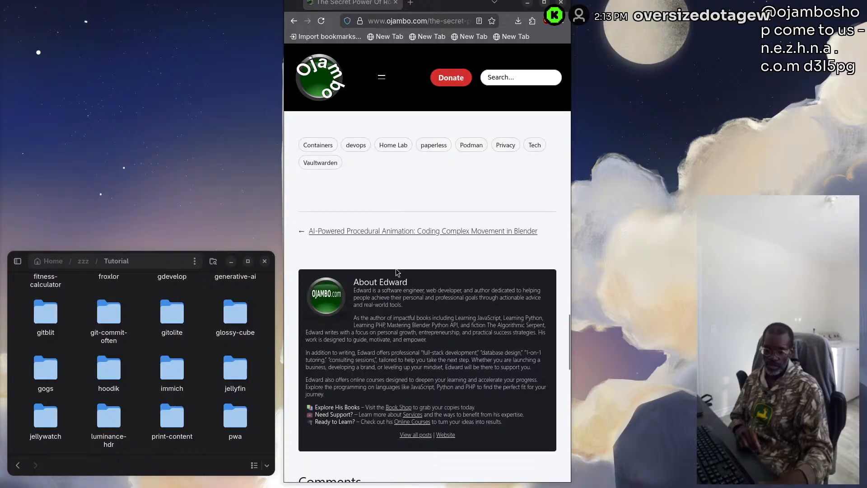
scroll(396, 271, up, 1)
scroll(386, 328, down, 1)
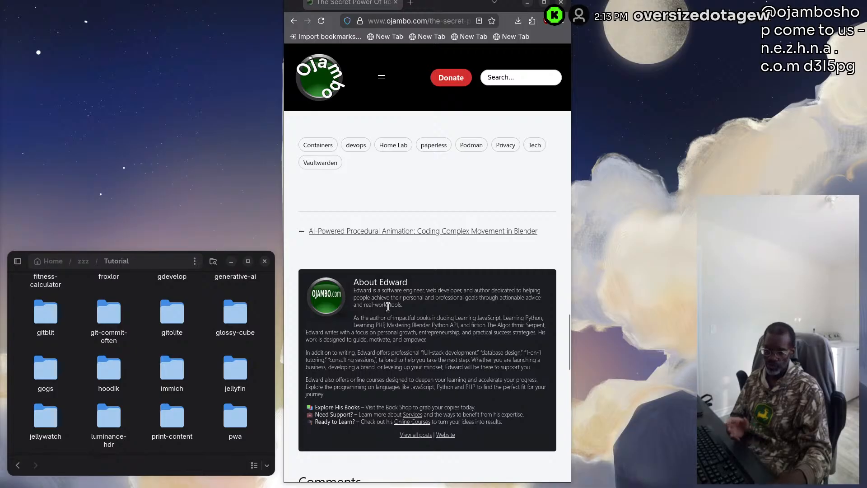
scroll(388, 312, down, 3)
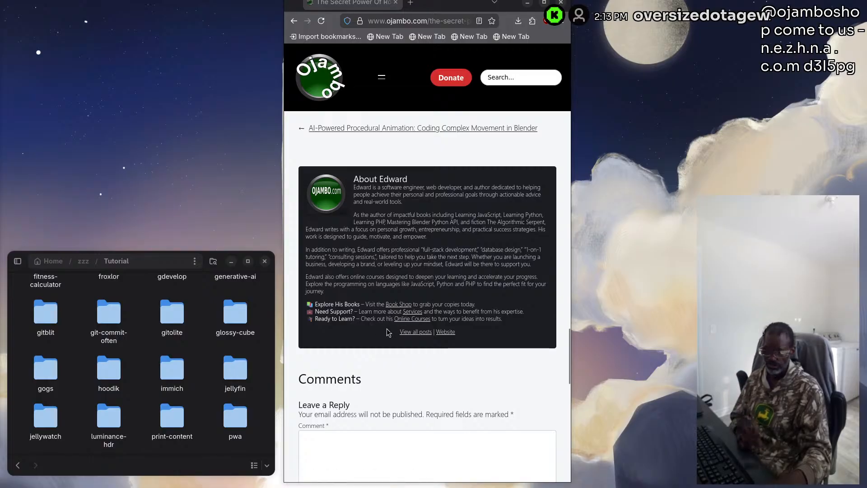
scroll(362, 333, down, 2)
scroll(361, 334, down, 2)
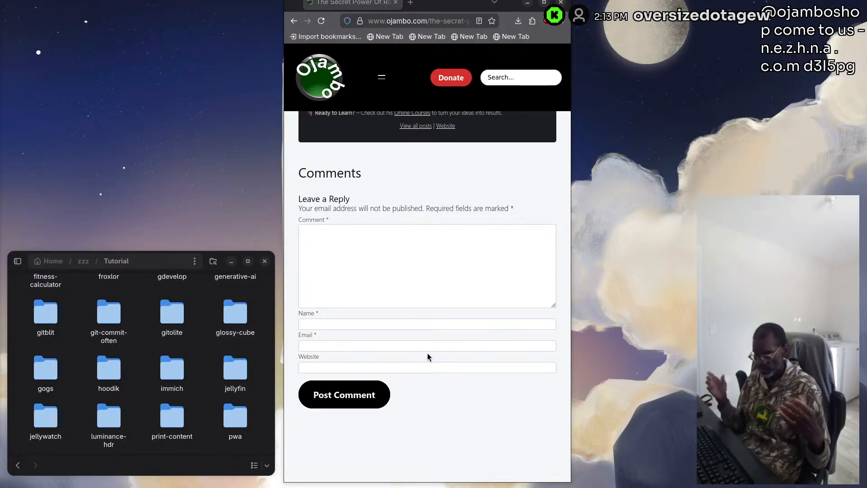
scroll(413, 323, down, 10)
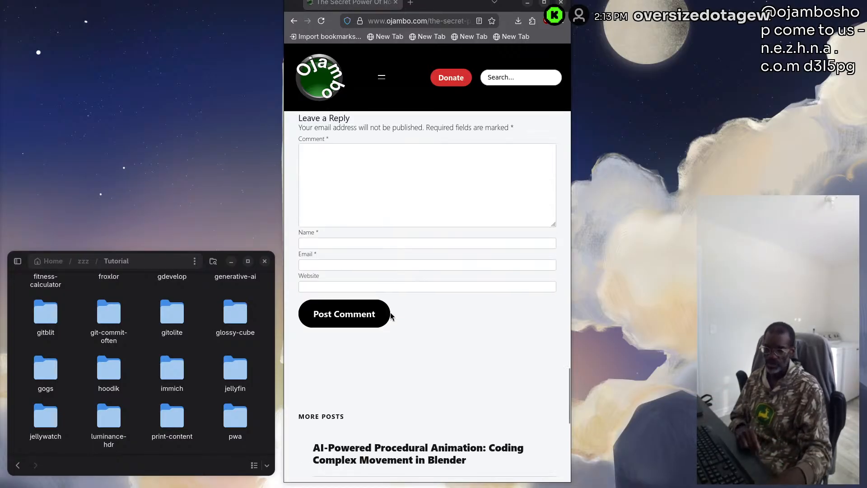
scroll(392, 319, up, 1)
scroll(349, 422, down, 1)
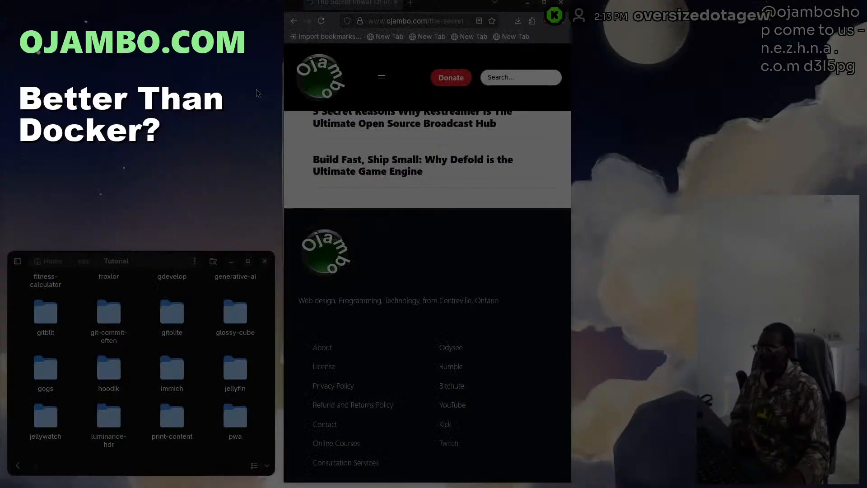
Return to the article's end, view the upcoming Live entries under Watch in the site navigation, and close the navigation
scroll(360, 225, up, 10)
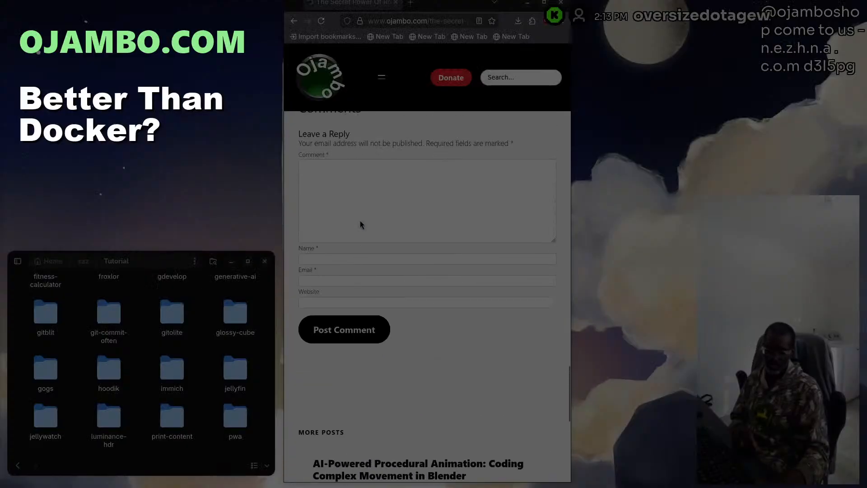
scroll(361, 223, up, 10)
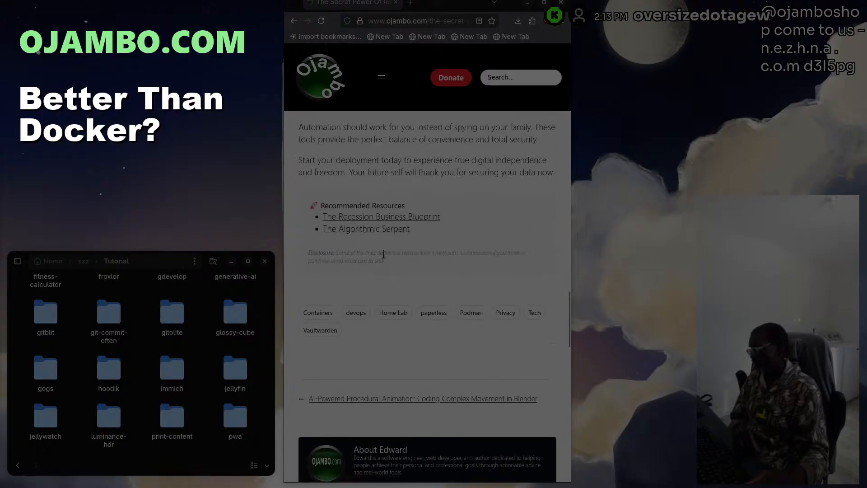
click(382, 77)
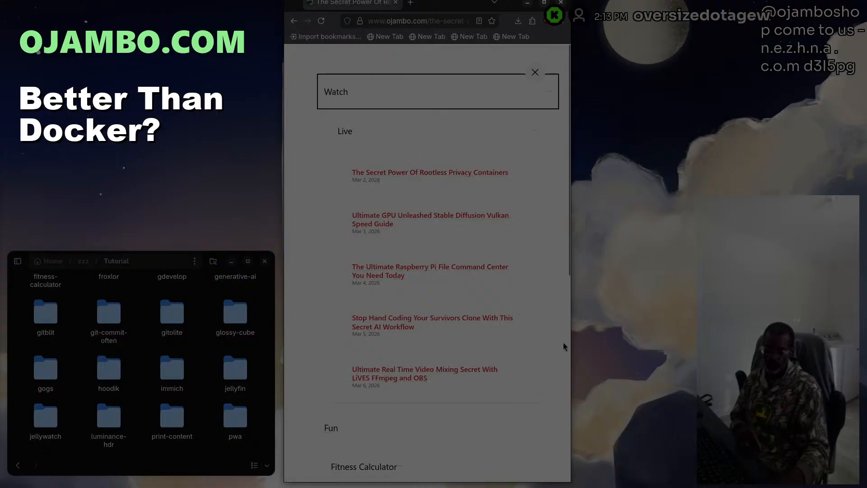
click(534, 72)
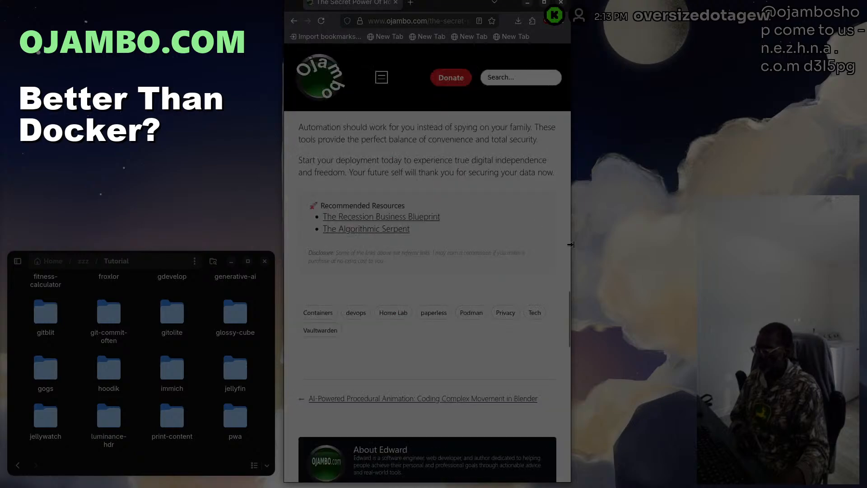